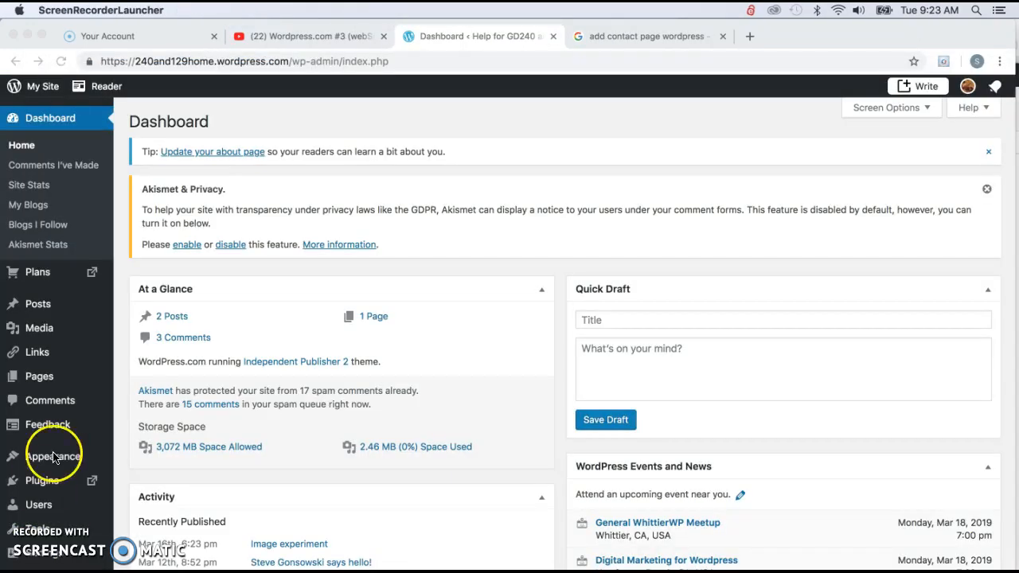
# - Create a new page and place the cursor in its title for entry
pyautogui.moveTo(44, 378)
pyautogui.click(148, 399)
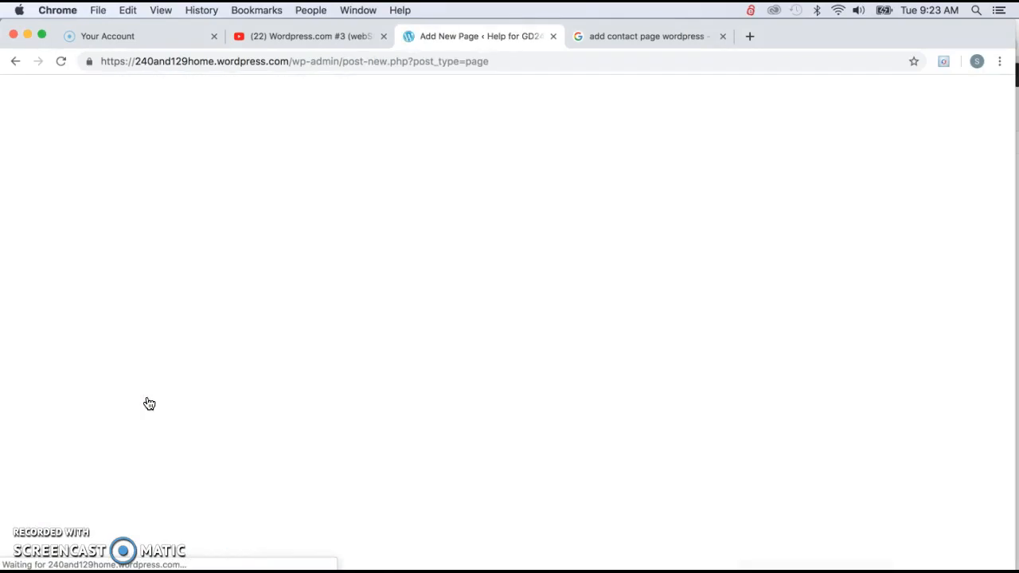
pyautogui.click(200, 220)
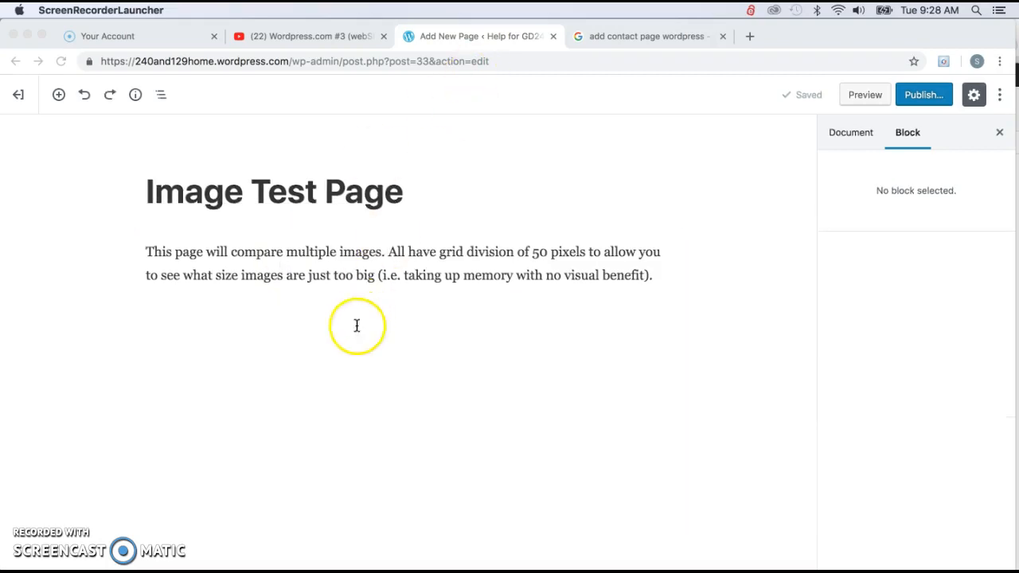
pyautogui.click(357, 326)
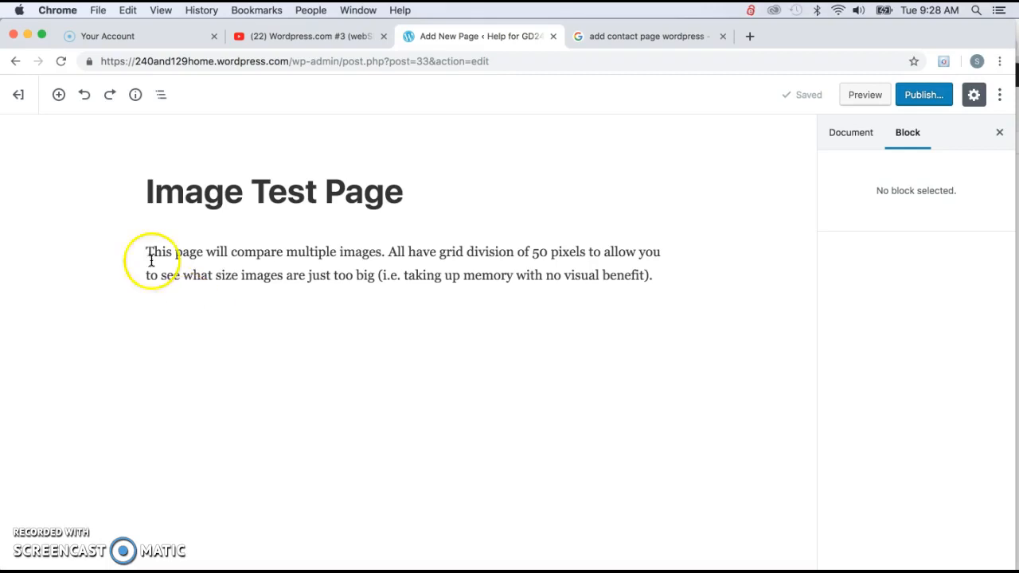
pyautogui.click(60, 95)
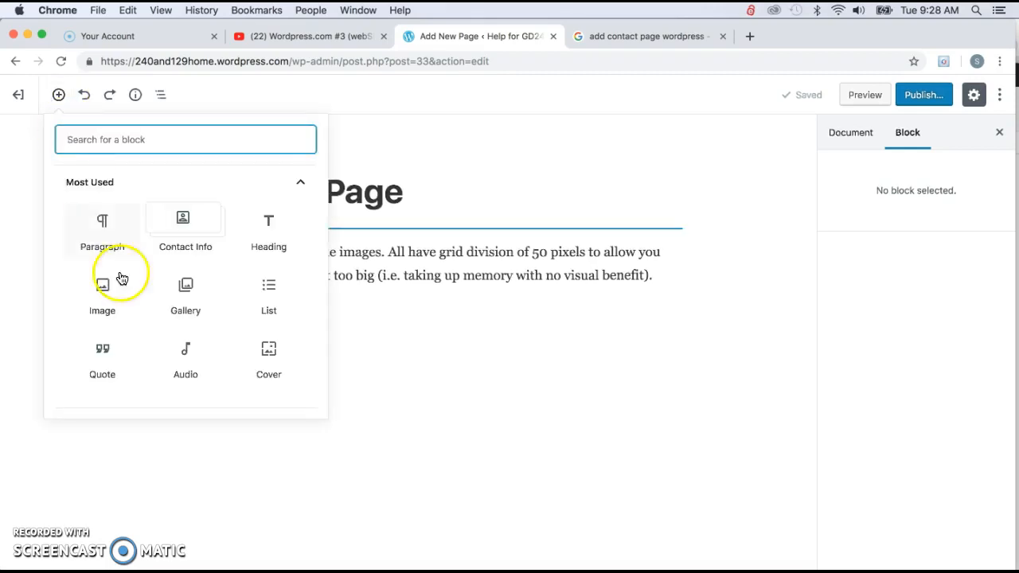
pyautogui.click(269, 239)
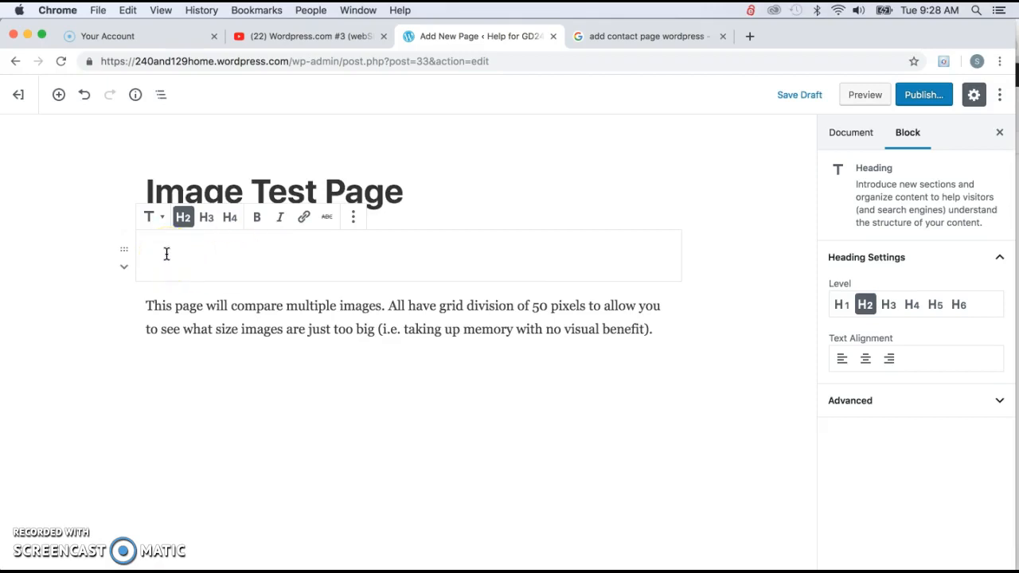
pyautogui.press('super+z')
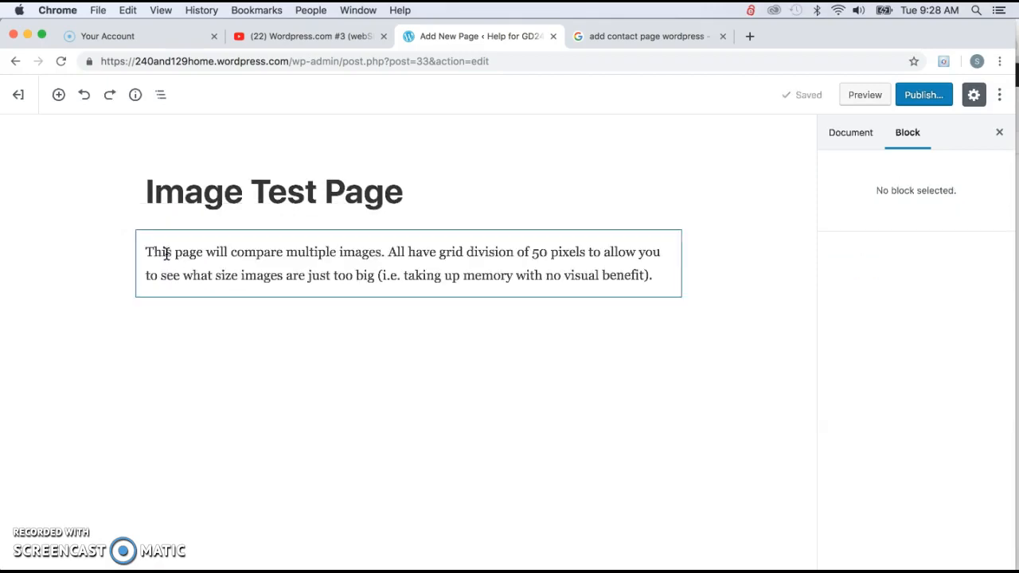
# - Insert a heading block below the introductory paragraph with the text "Smaller Images"
pyautogui.click(532, 274)
pyautogui.moveTo(515, 274); pyautogui.dragTo(587, 274)
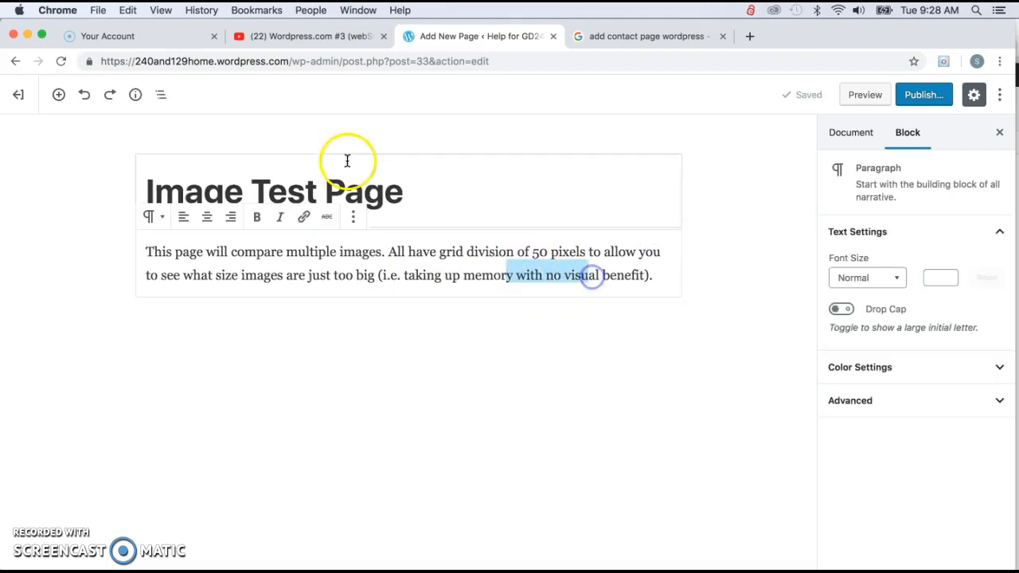
pyautogui.click(58, 95)
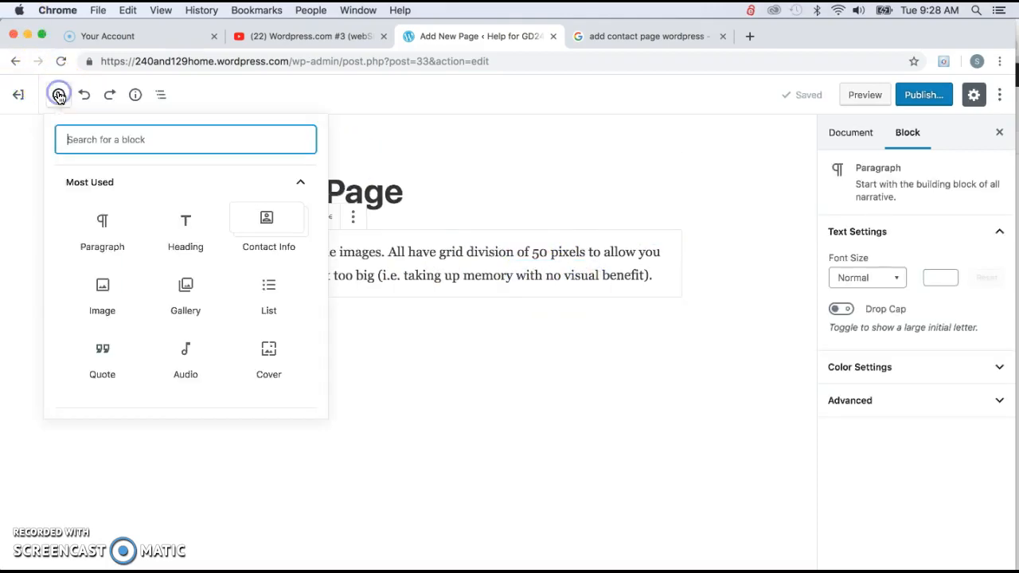
pyautogui.click(183, 229)
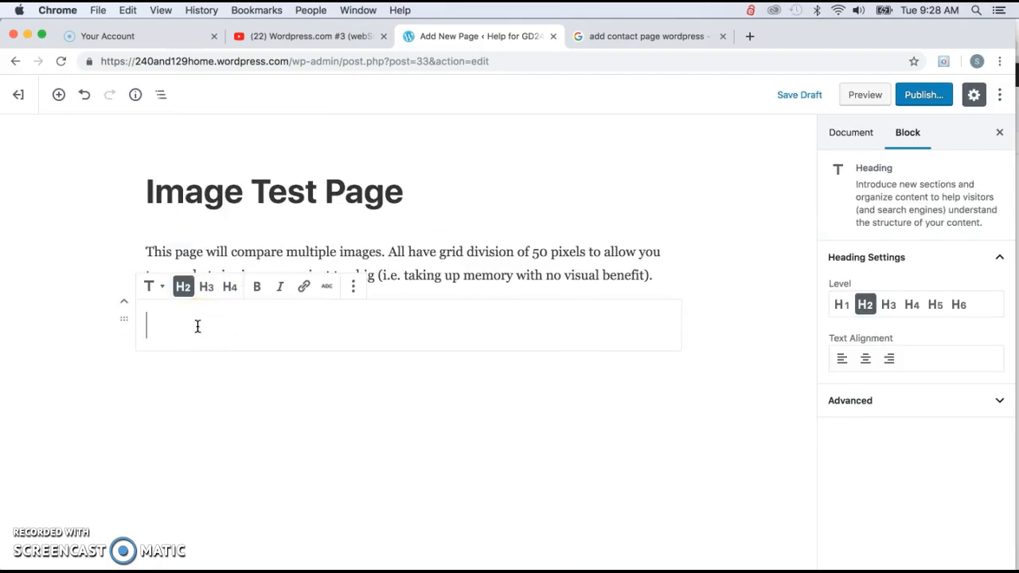
pyautogui.write('Smaller Images')
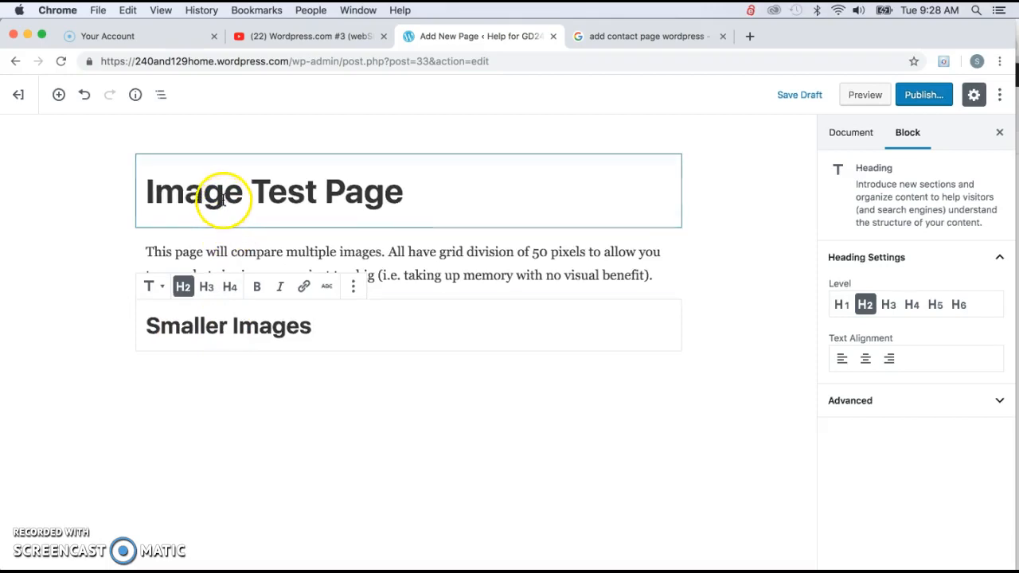
# - Change the "Smaller Images" heading to level H3
pyautogui.click(228, 325)
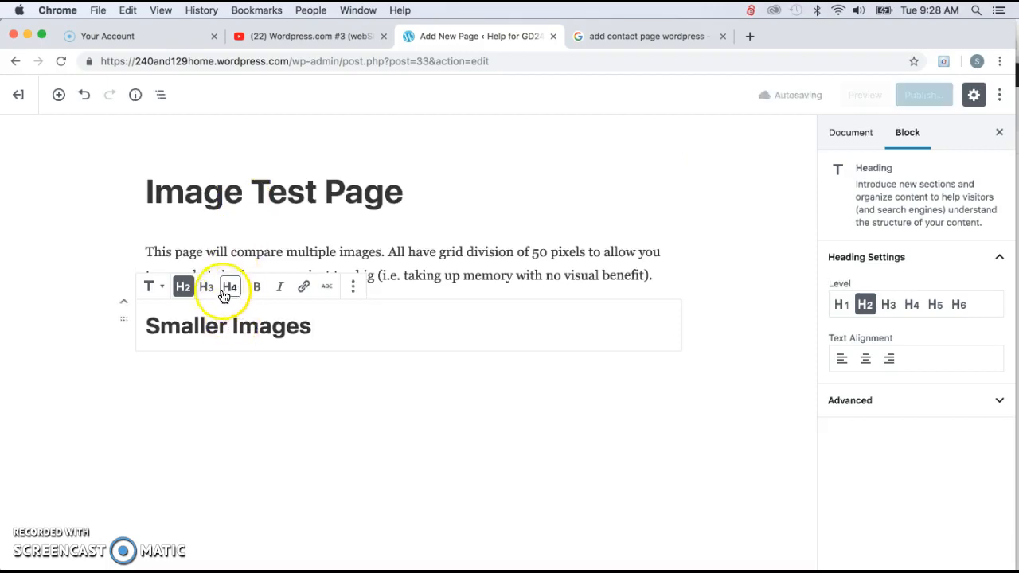
pyautogui.moveTo(310, 327); pyautogui.dragTo(133, 314)
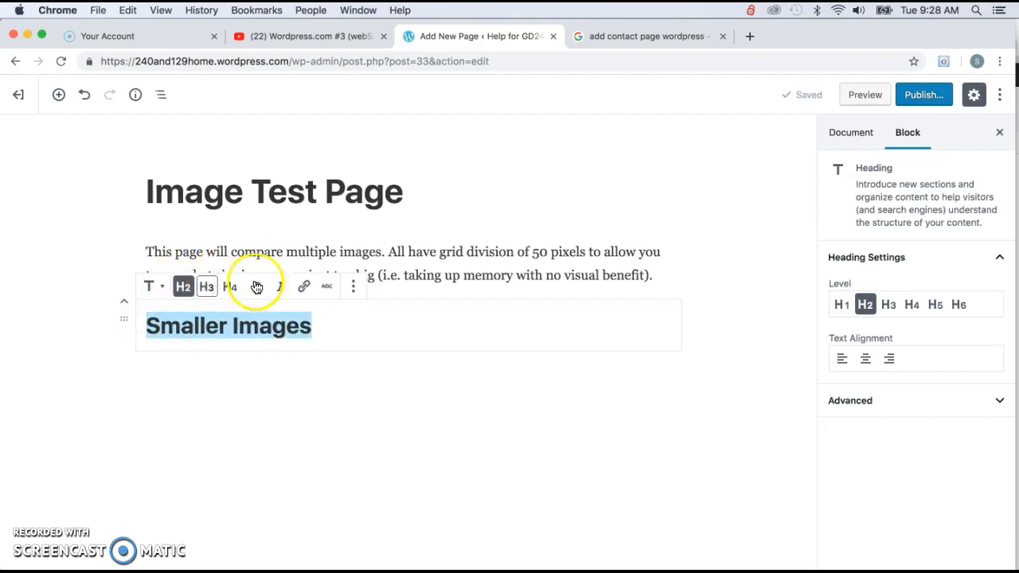
pyautogui.click(415, 253)
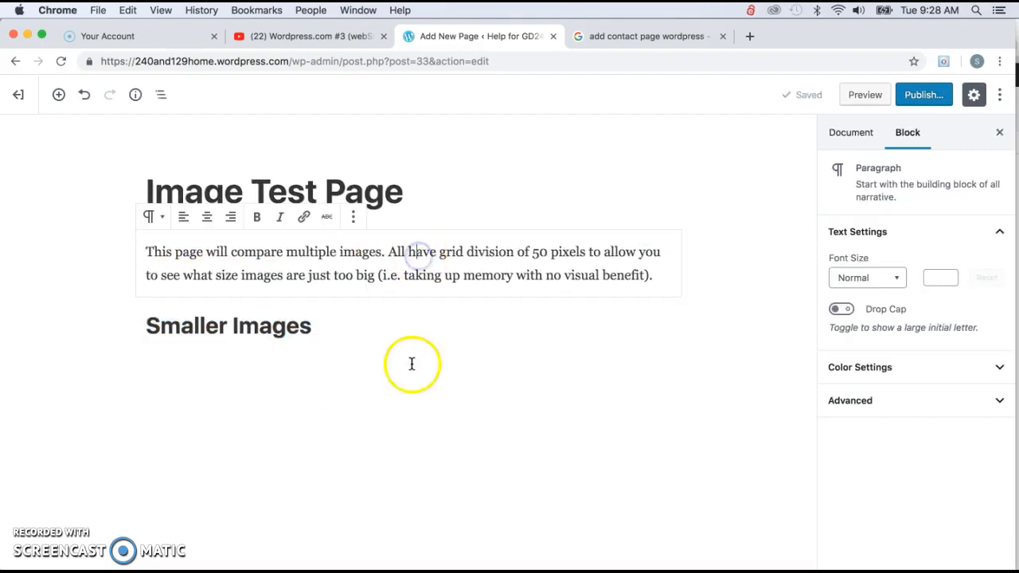
pyautogui.click(265, 326)
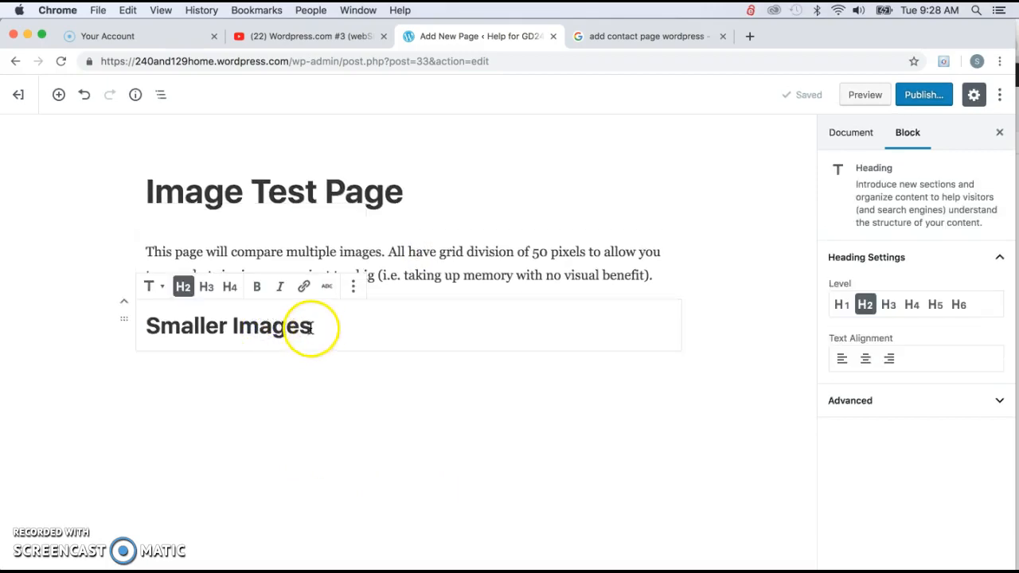
pyautogui.moveTo(313, 327); pyautogui.dragTo(132, 326)
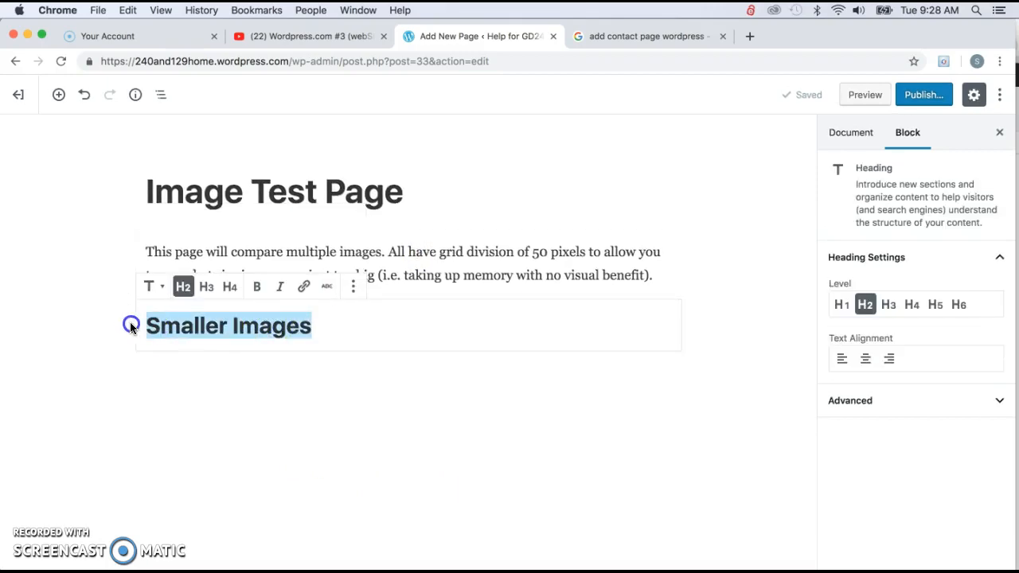
pyautogui.click(206, 288)
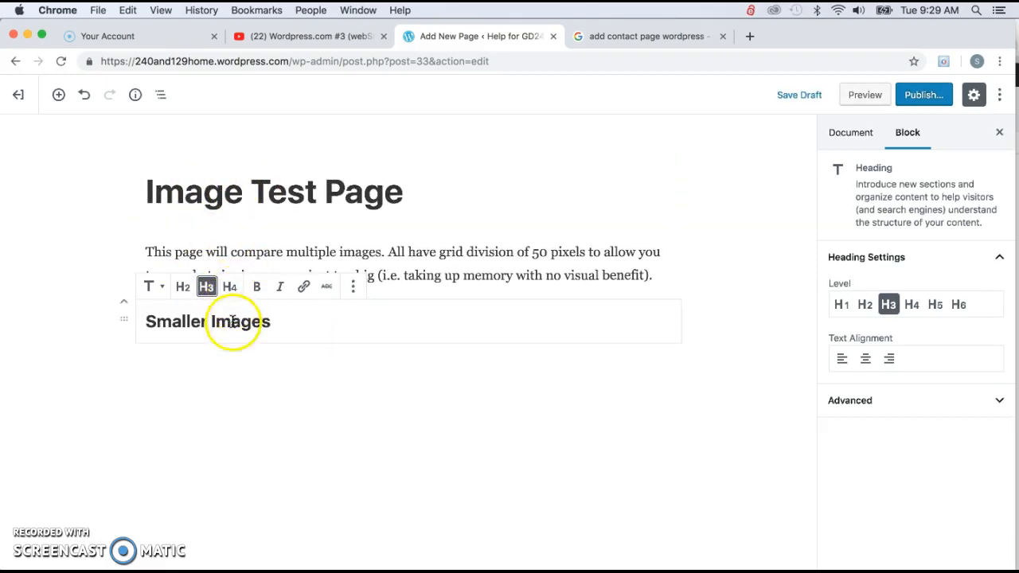
pyautogui.moveTo(263, 253); pyautogui.dragTo(336, 253)
pyautogui.moveTo(200, 321); pyautogui.dragTo(230, 320)
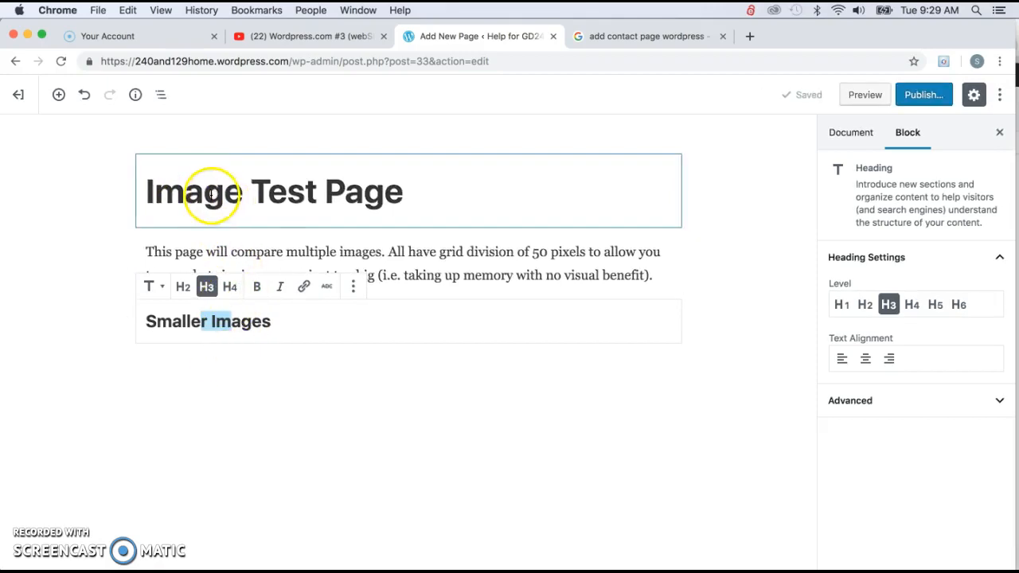
# - Insert an image block below the "Smaller Images" heading
pyautogui.click(276, 323)
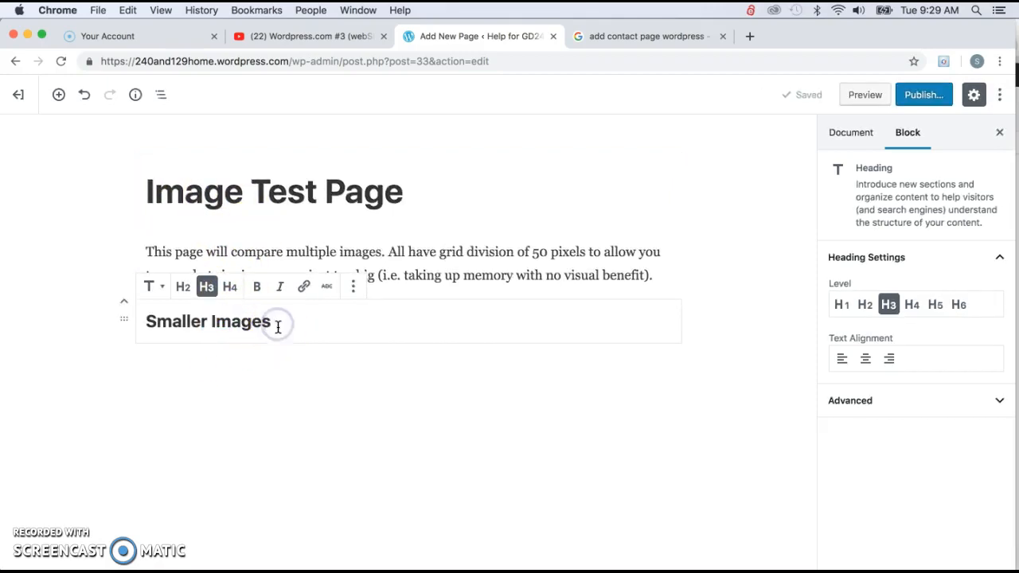
pyautogui.click(57, 96)
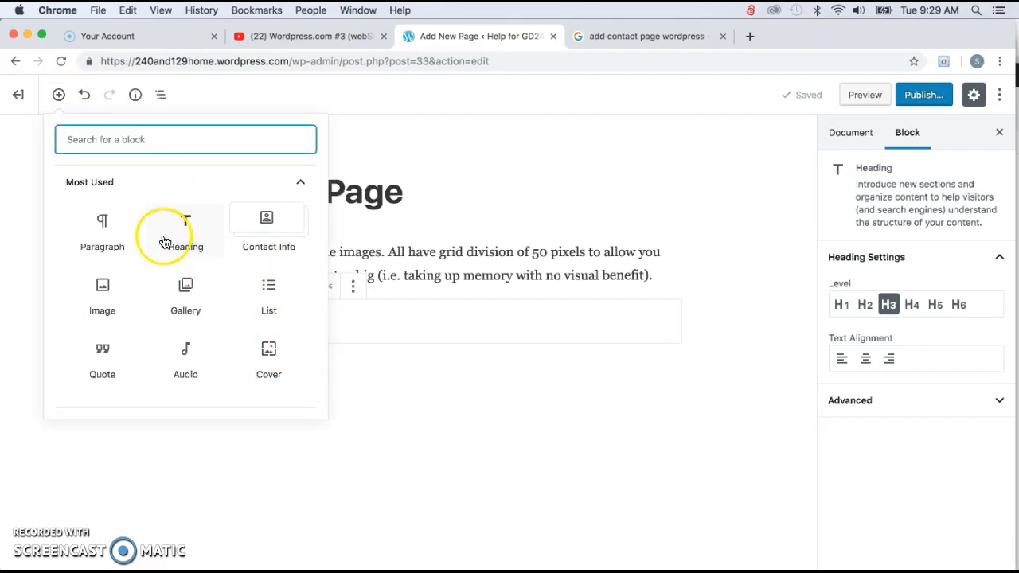
pyautogui.click(111, 290)
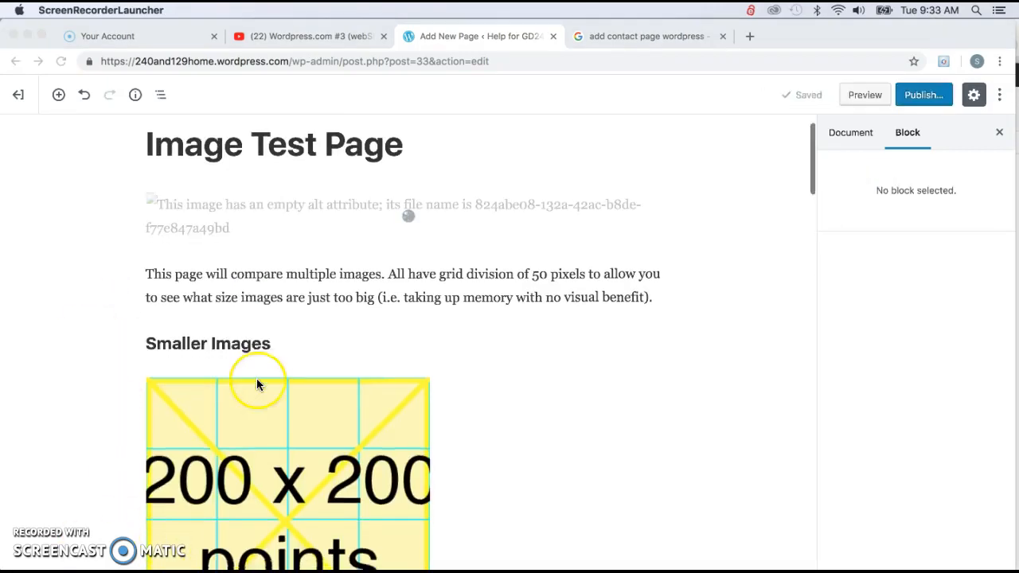
# - Review the sized test images down the page as far as the 520 x 320 points image
pyautogui.scroll(-10, 257, 386)
pyautogui.scroll(-15, 256, 384)
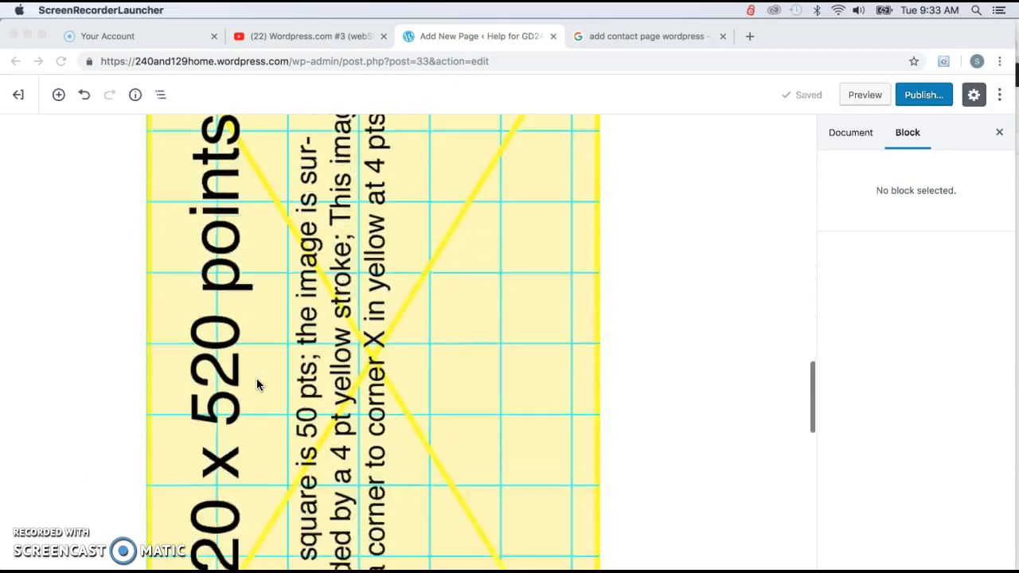
pyautogui.scroll(-3, 257, 386)
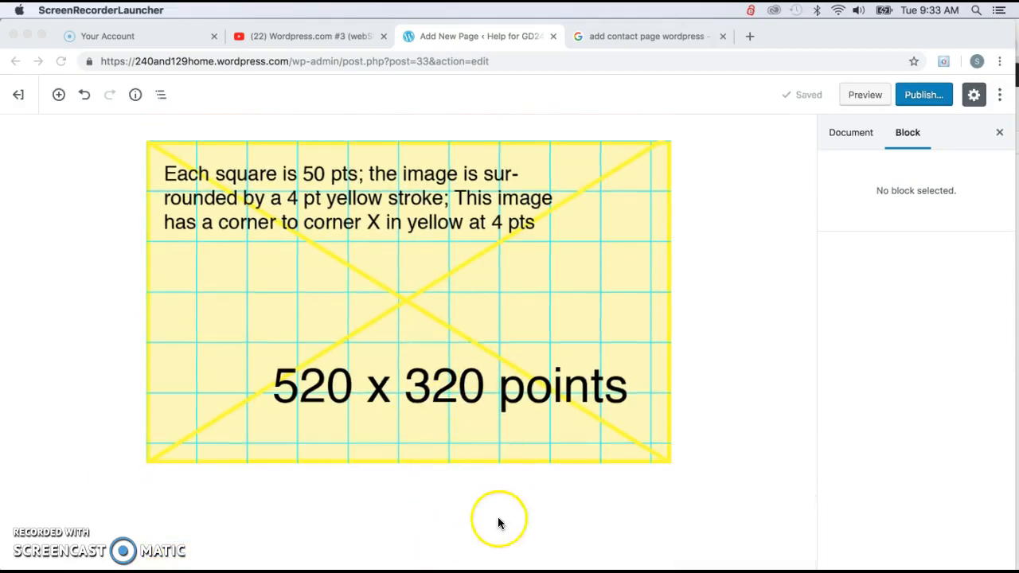
pyautogui.click(472, 305)
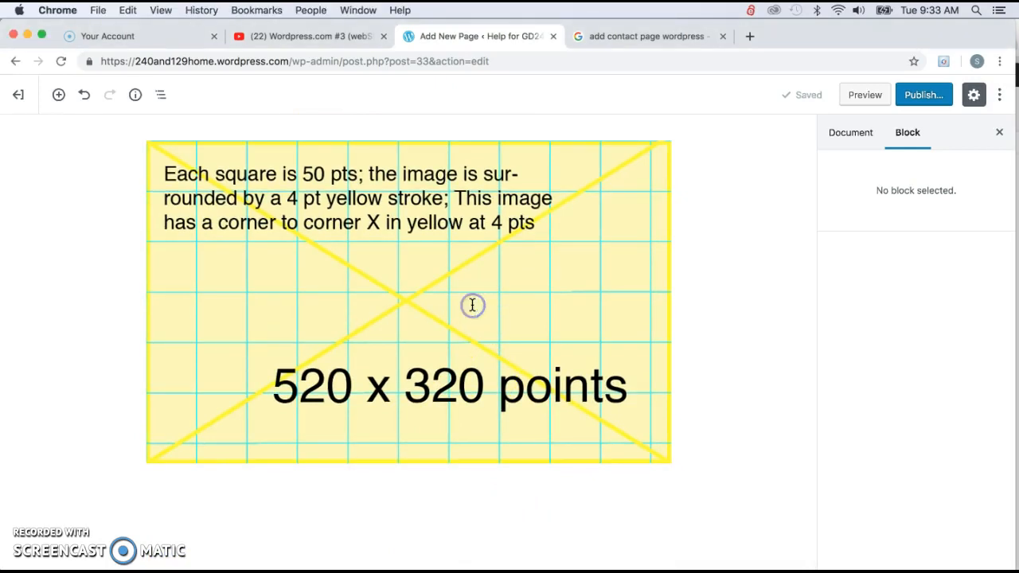
pyautogui.click(404, 347)
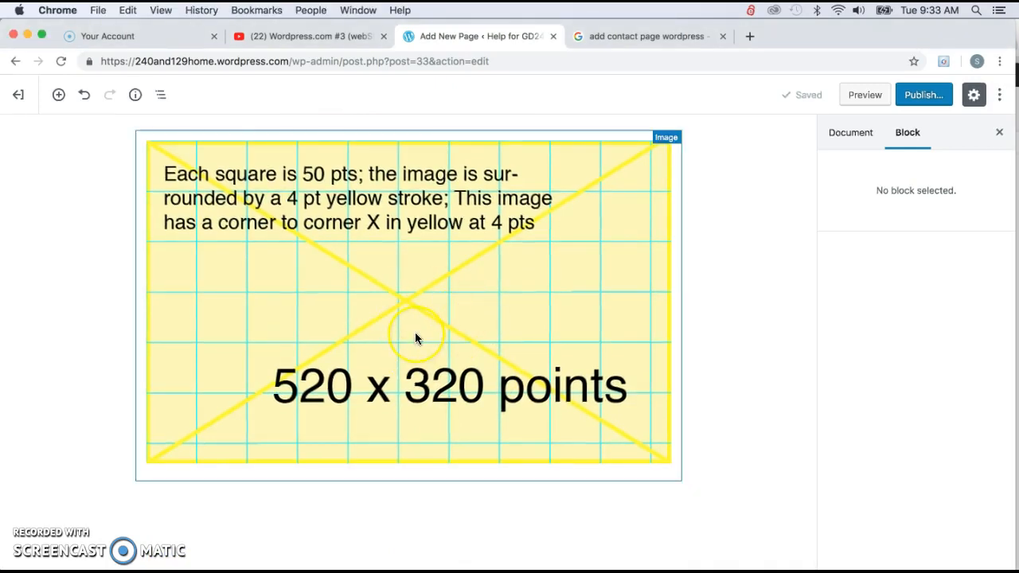
pyautogui.scroll(5, 414, 338)
pyautogui.click(430, 231)
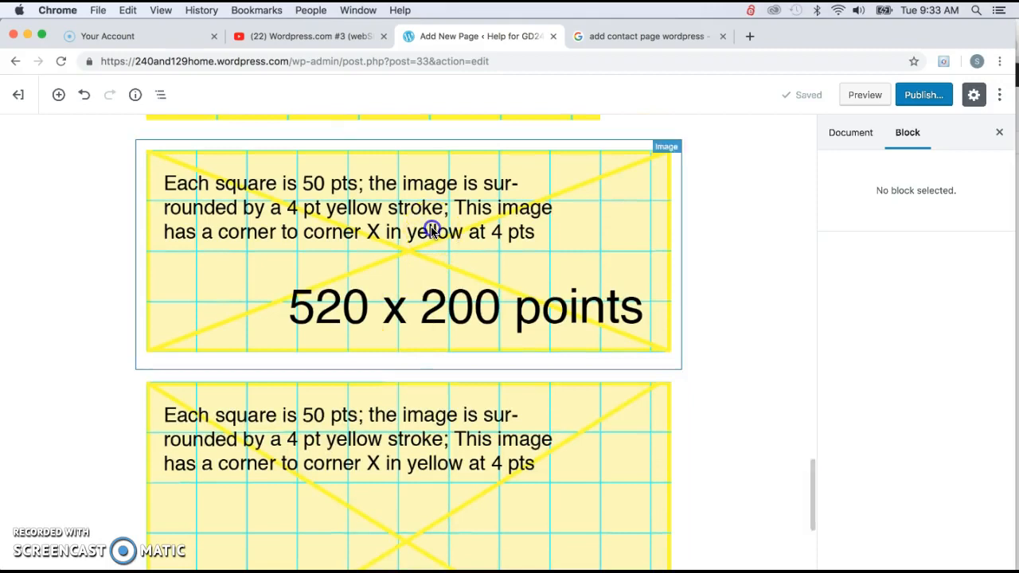
pyautogui.scroll(-5, 422, 302)
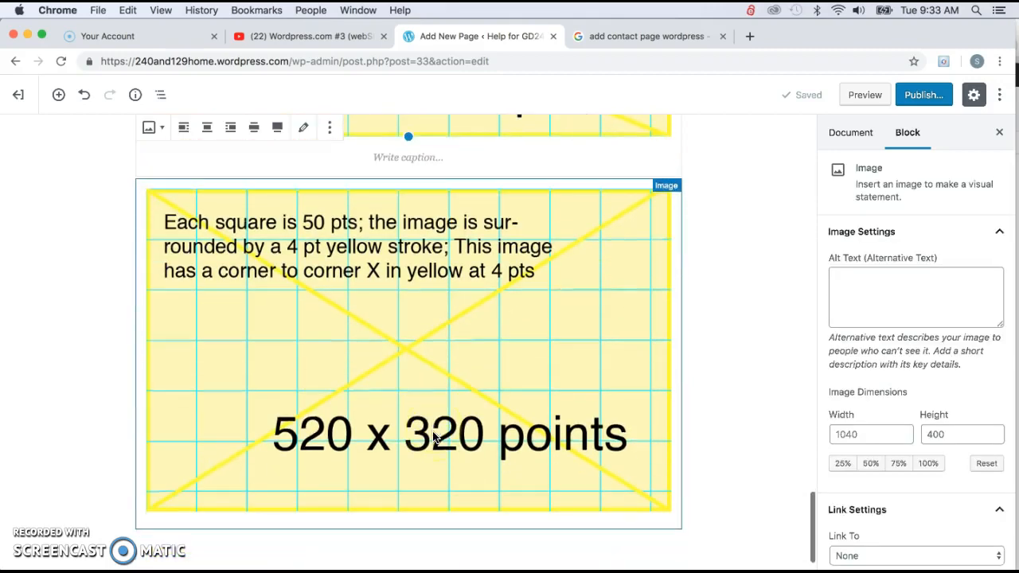
# - Insert an image block below the 520 x 320 points image and upload img520x520.jpg into it
pyautogui.click(414, 345)
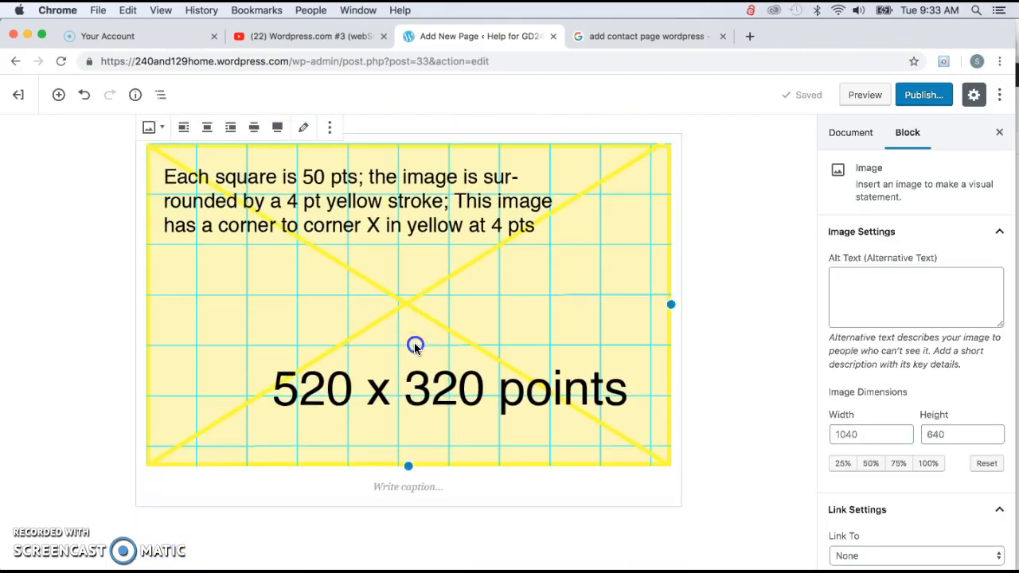
pyautogui.click(58, 95)
pyautogui.click(103, 227)
pyautogui.scroll(-3, 541, 396)
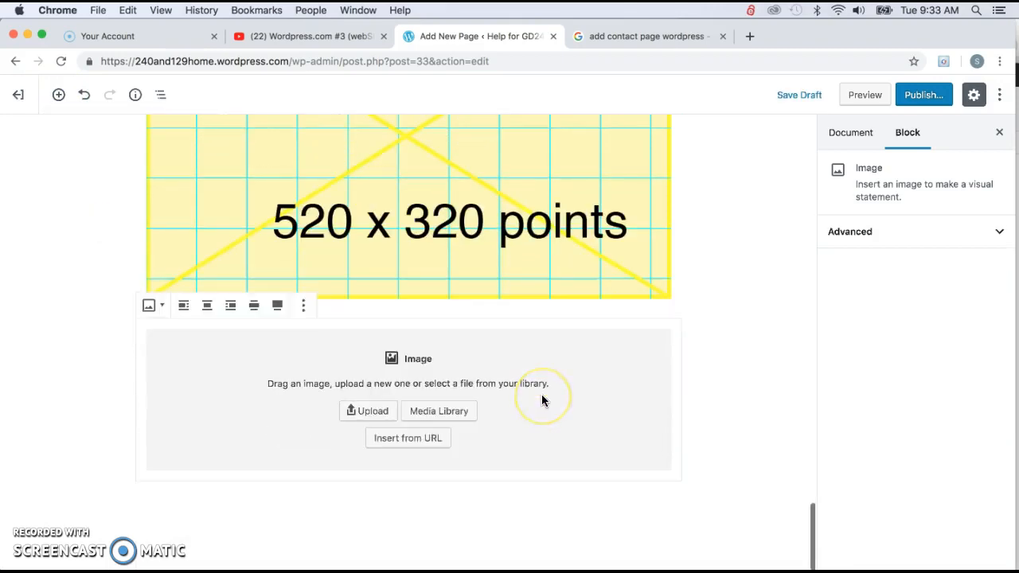
pyautogui.click(370, 412)
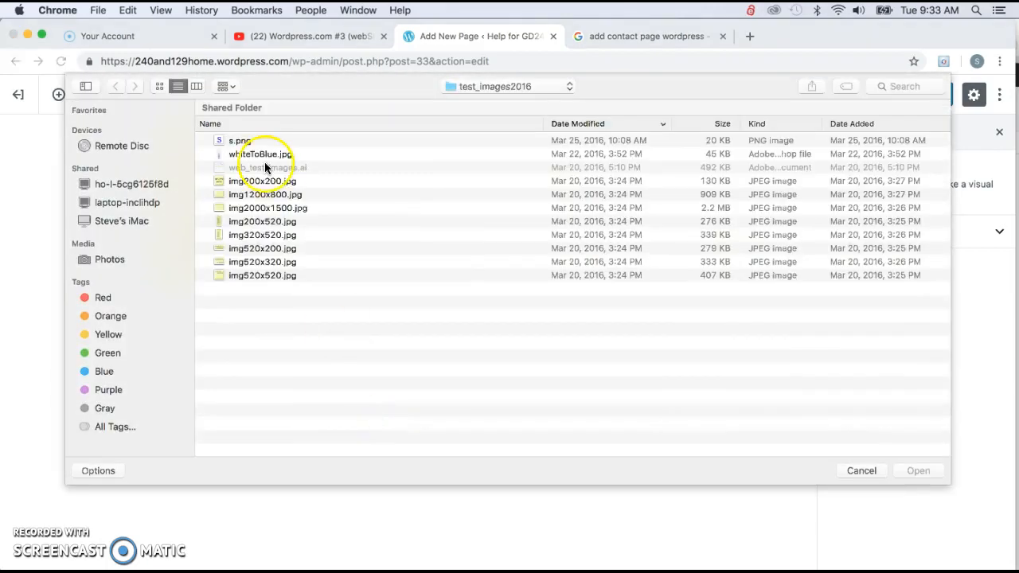
pyautogui.click(251, 274)
pyautogui.click(921, 470)
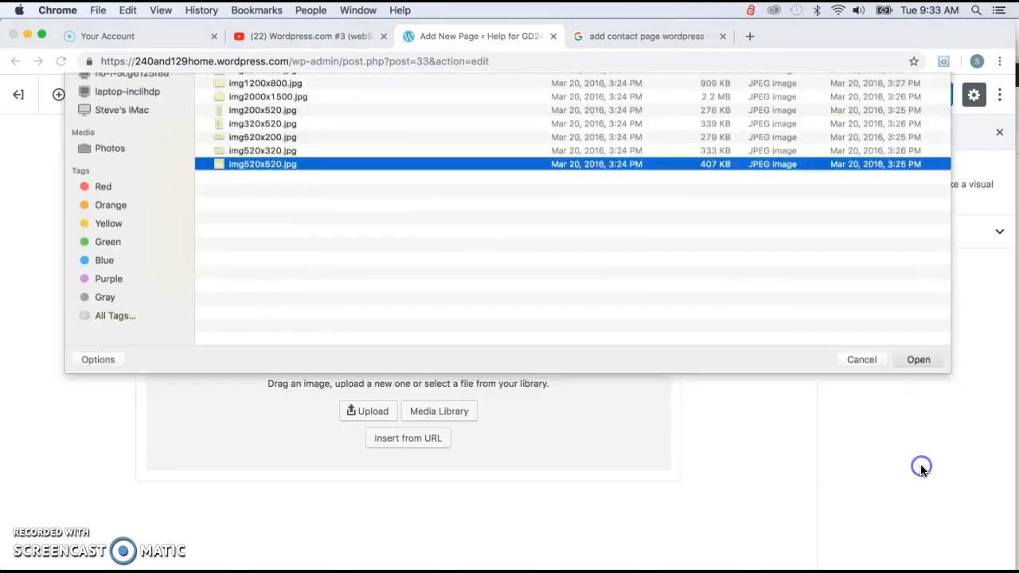
pyautogui.scroll(-5, 502, 419)
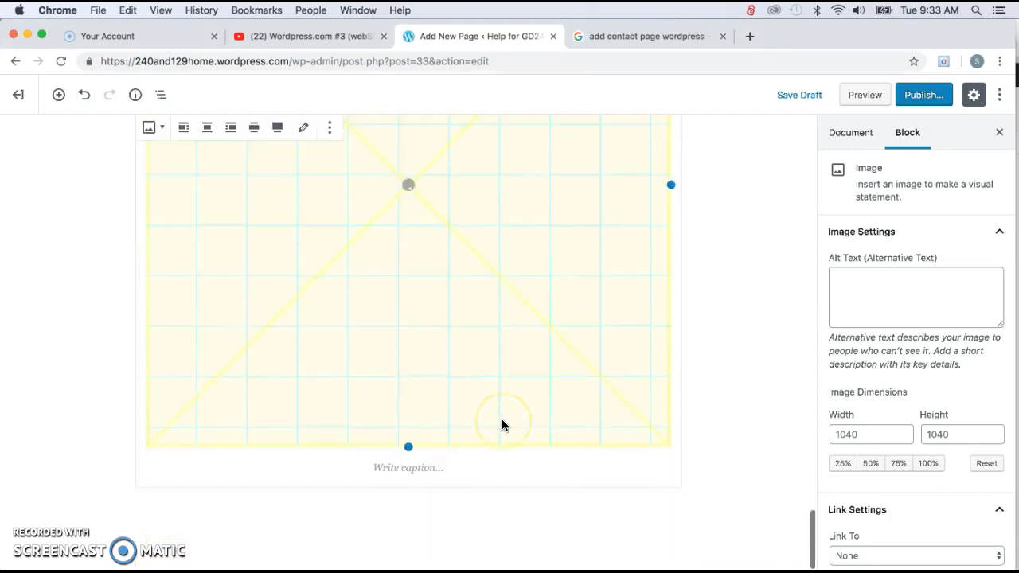
# - Copy the "Smaller Images" heading text near the start of the page
pyautogui.scroll(-20, 479, 453)
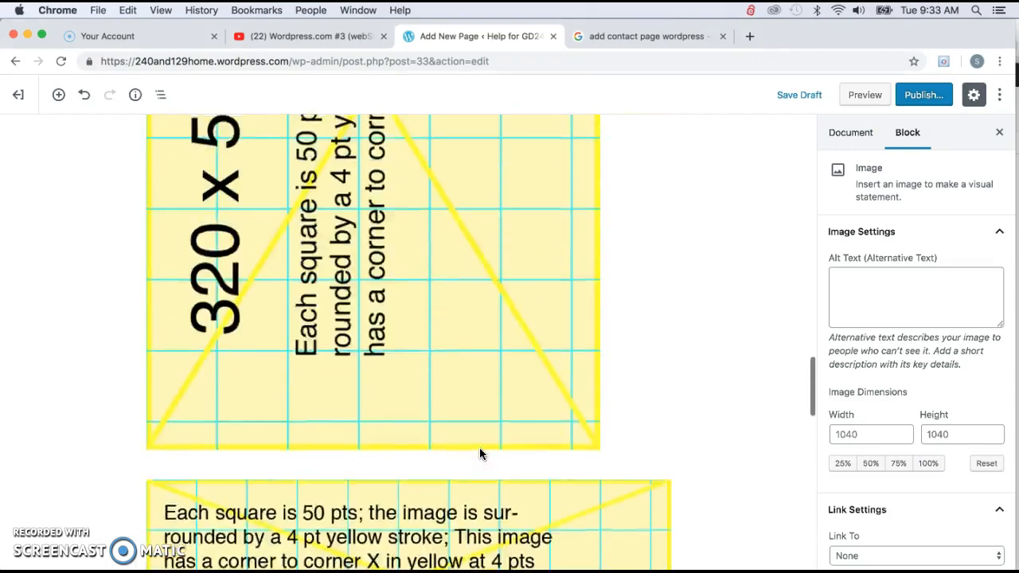
pyautogui.scroll(20, 479, 453)
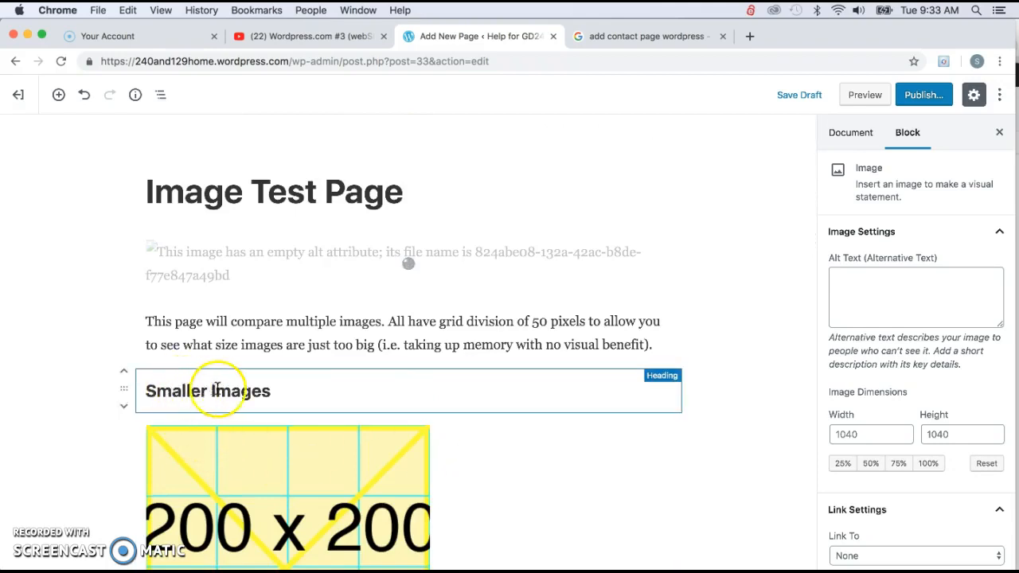
pyautogui.moveTo(284, 396); pyautogui.dragTo(58, 364)
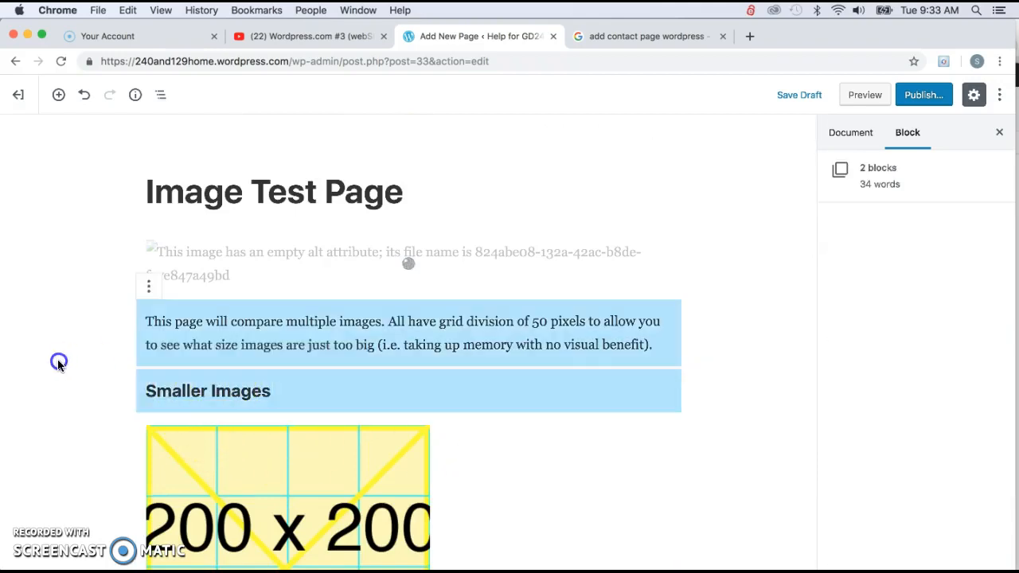
pyautogui.moveTo(292, 386); pyautogui.dragTo(167, 387)
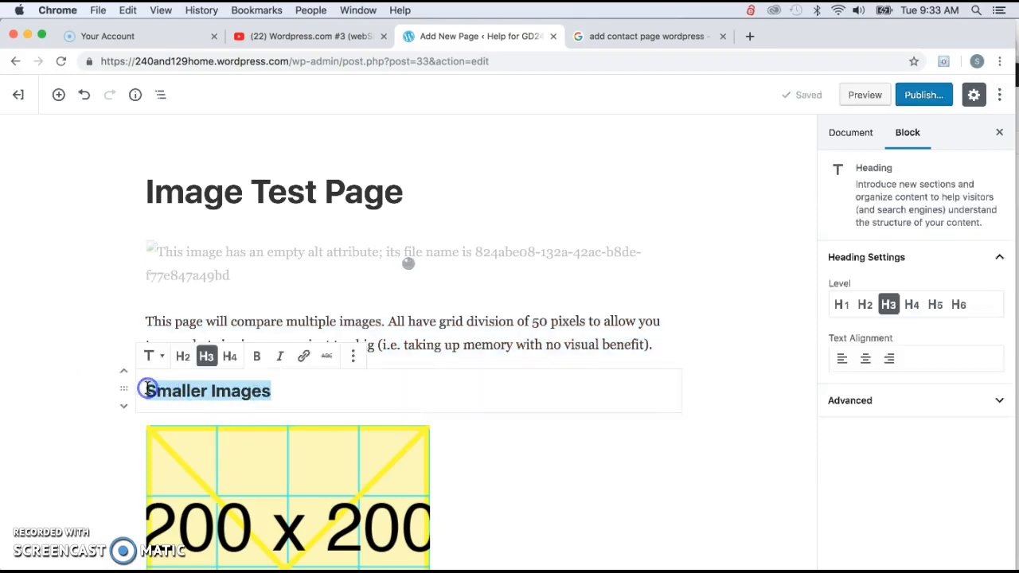
# - Insert a heading block below the 520 x 520 points image and paste "Smaller Images" into it
pyautogui.scroll(-10, 309, 413)
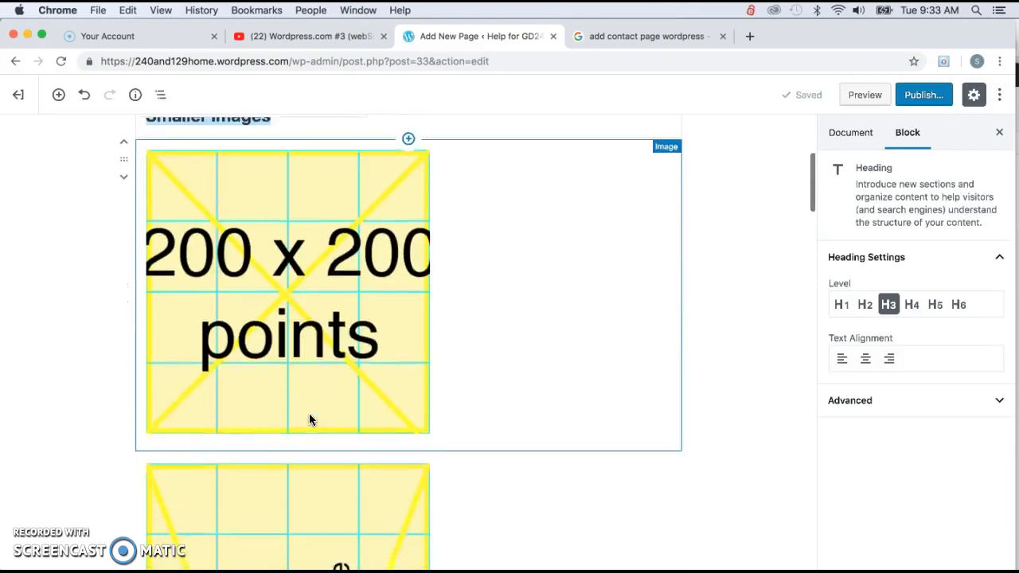
pyautogui.scroll(-15, 309, 416)
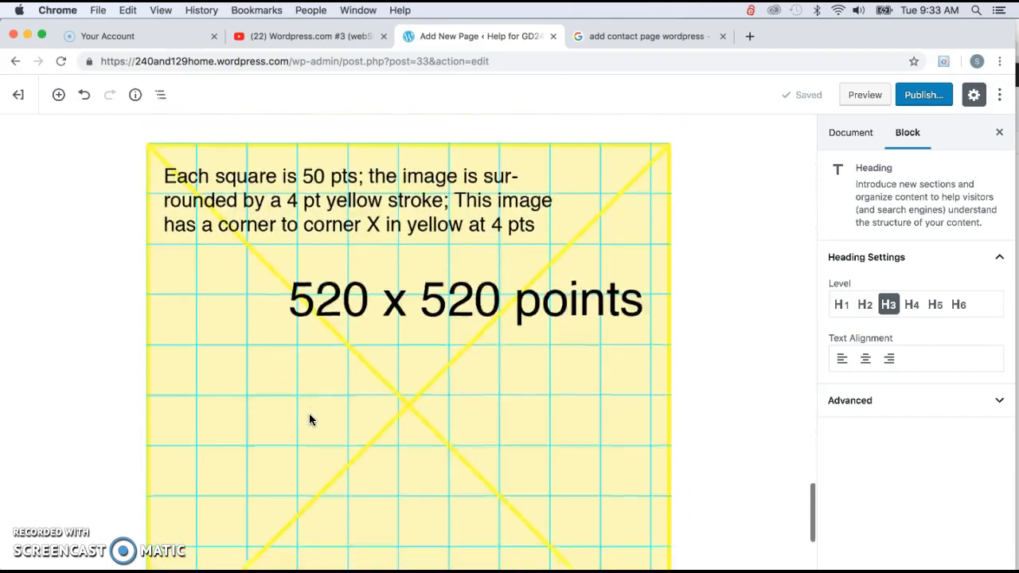
pyautogui.click(366, 377)
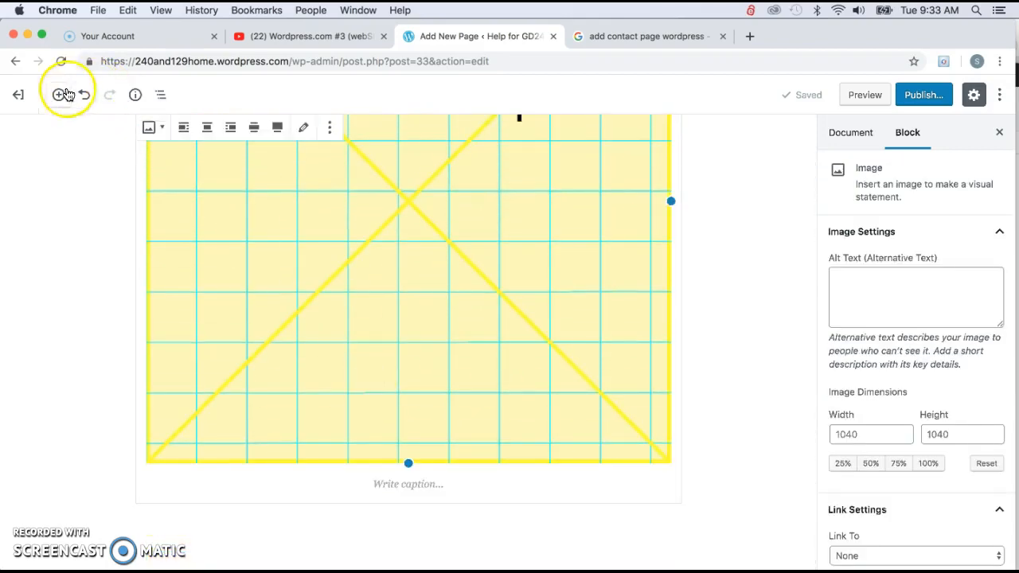
pyautogui.click(58, 95)
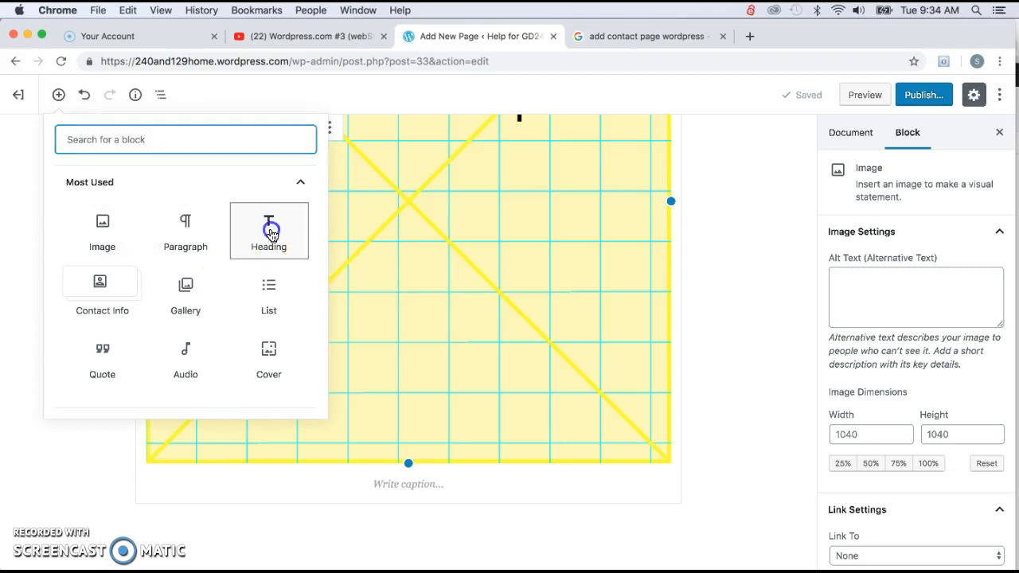
pyautogui.click(268, 230)
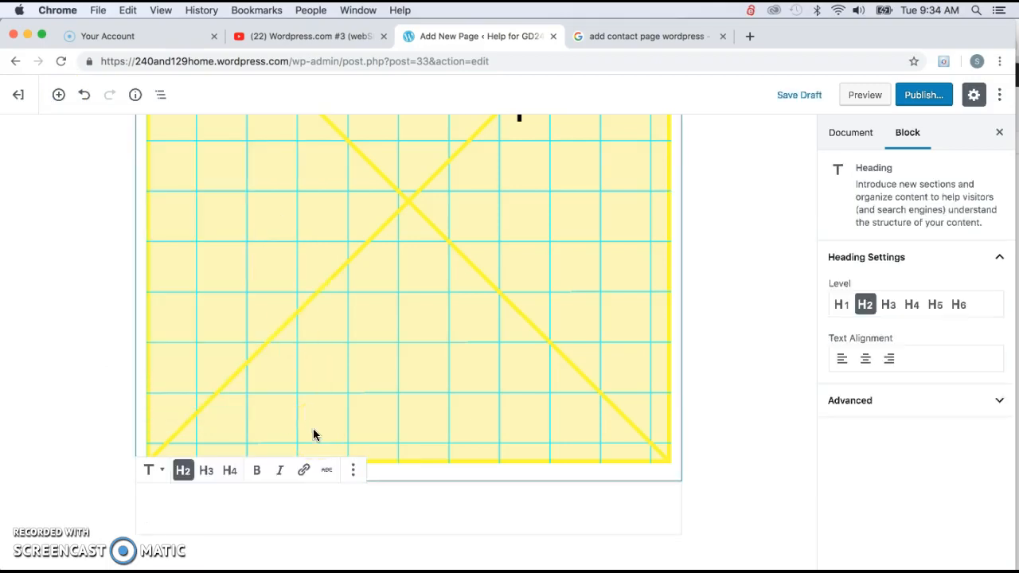
pyautogui.write('Smaller Images')
# - Replace the word "Smaller" with "Larger" in the new heading below the 520 x 520 points image
pyautogui.click(226, 509)
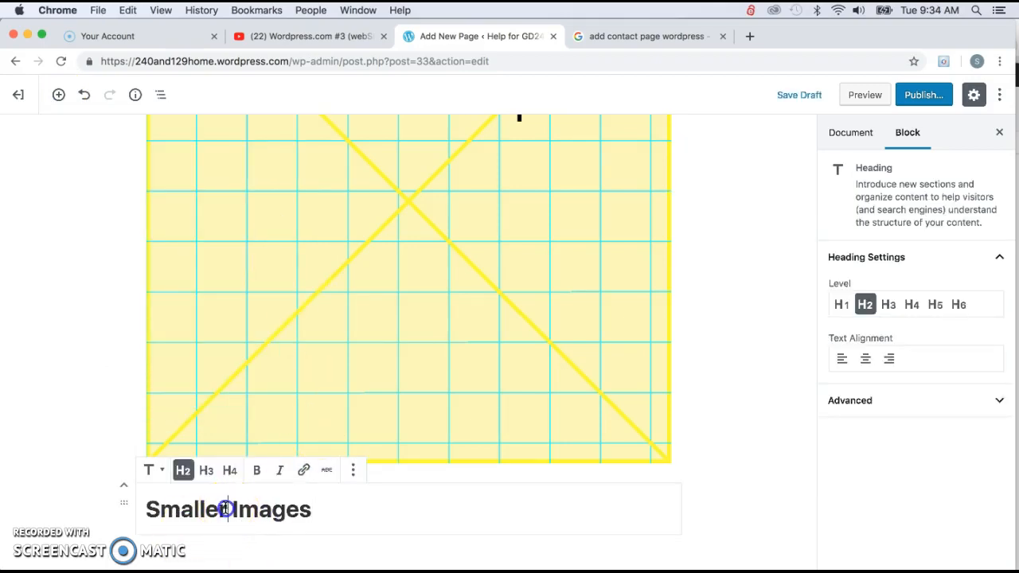
pyautogui.moveTo(227, 510); pyautogui.dragTo(120, 497)
pyautogui.write('Larger')
pyautogui.click(120, 500)
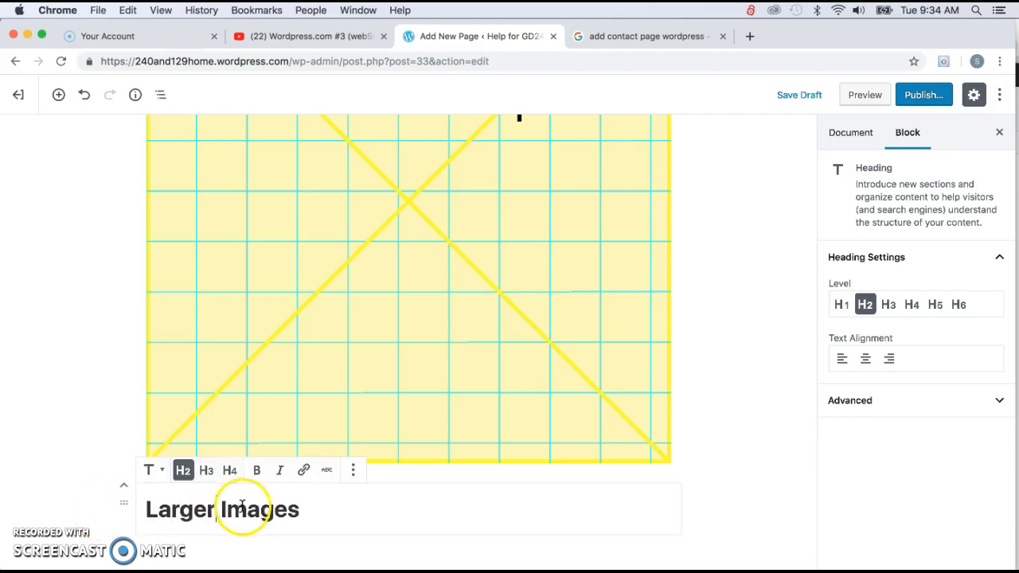
# - Change the "Larger Images" heading to level H3
pyautogui.moveTo(296, 509); pyautogui.dragTo(151, 513)
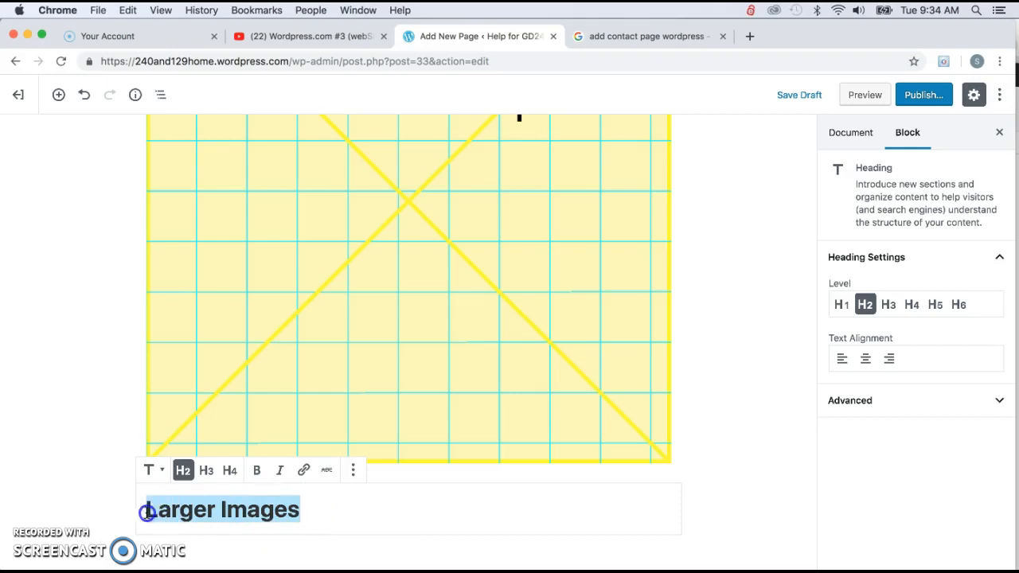
pyautogui.click(133, 513)
pyautogui.moveTo(295, 503); pyautogui.dragTo(158, 502)
pyautogui.click(206, 470)
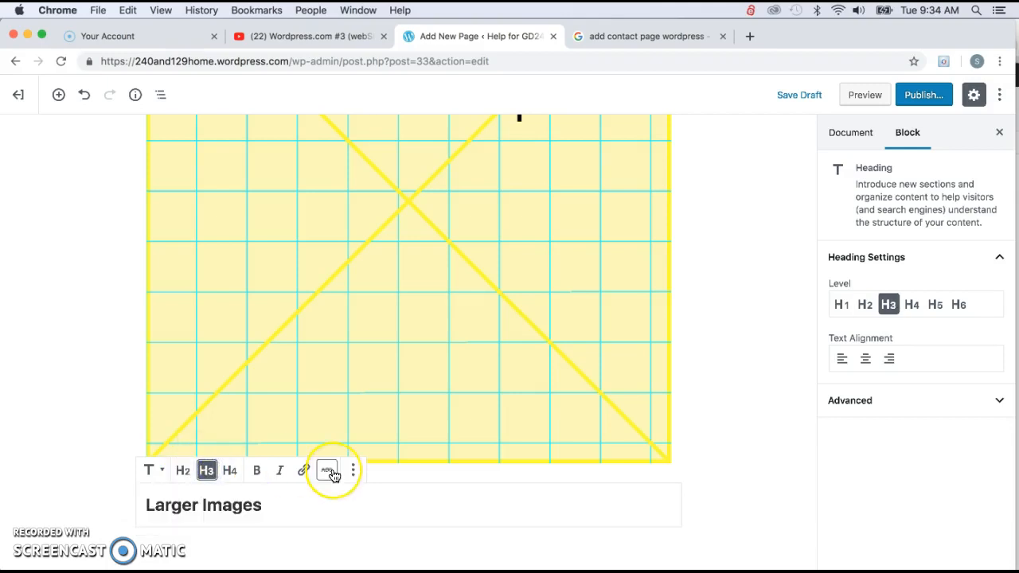
# - Insert an image block below the "Larger Images" heading
pyautogui.scroll(-1, 334, 476)
pyautogui.click(263, 462)
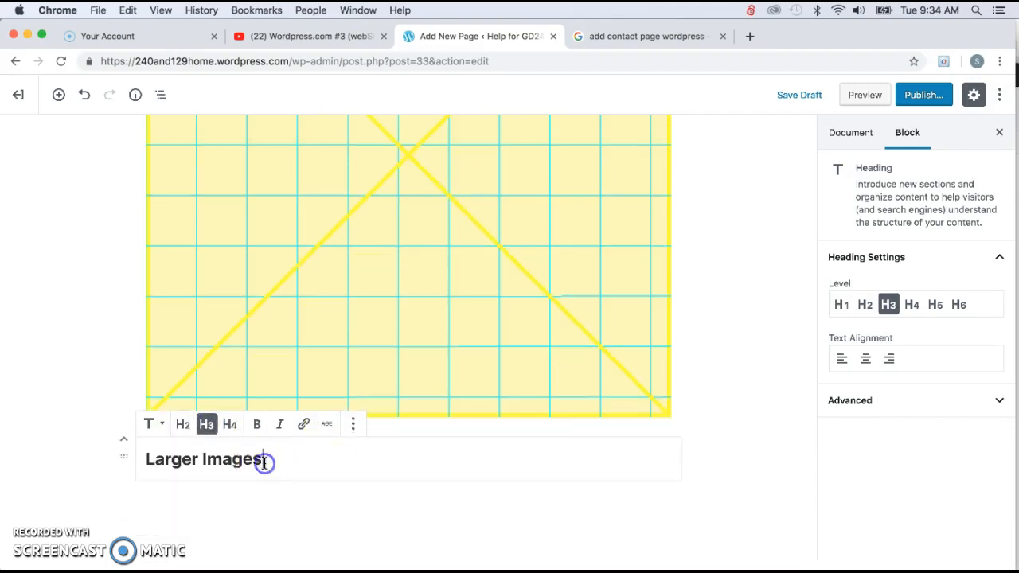
pyautogui.click(58, 95)
pyautogui.click(101, 227)
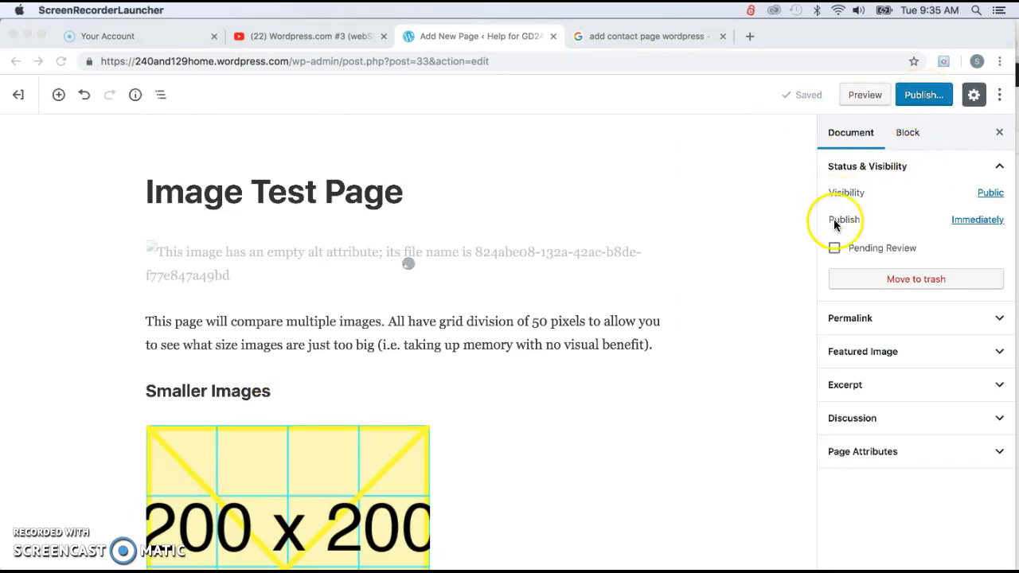
# - Look over the block settings of the 200 x 200 points image and the page's document settings
pyautogui.click(908, 133)
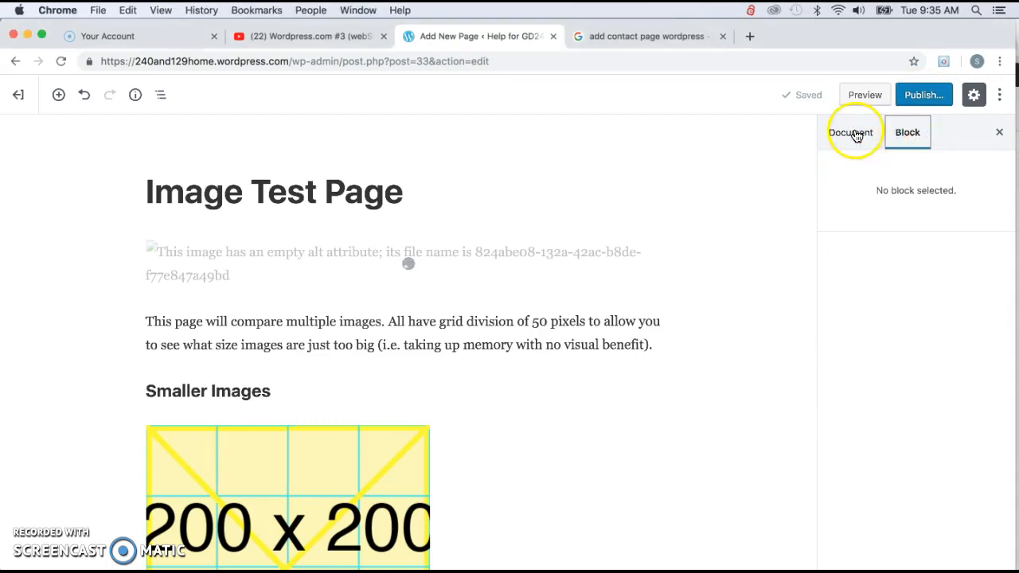
pyautogui.click(335, 436)
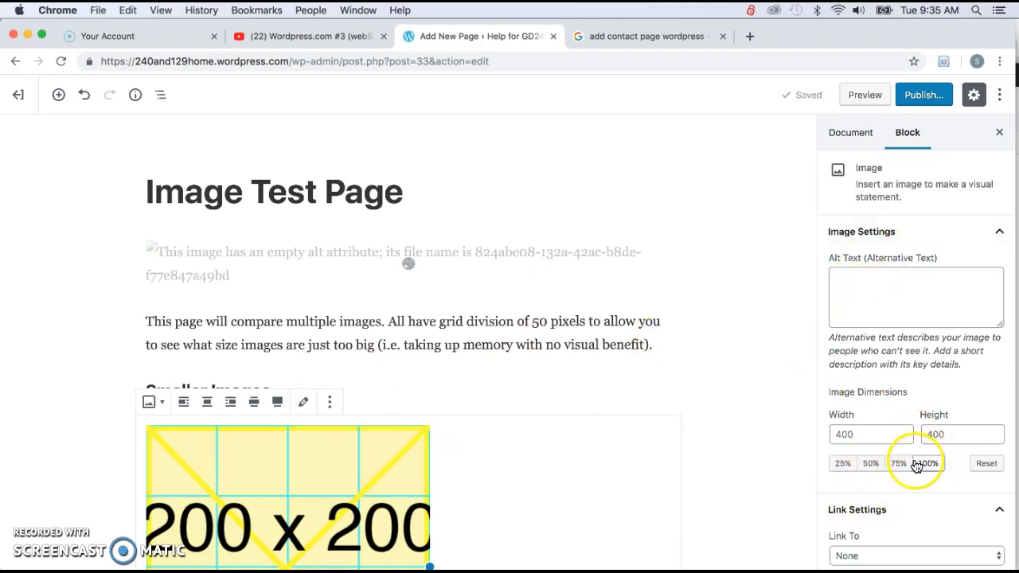
pyautogui.scroll(-1, 917, 467)
pyautogui.scroll(1, 917, 466)
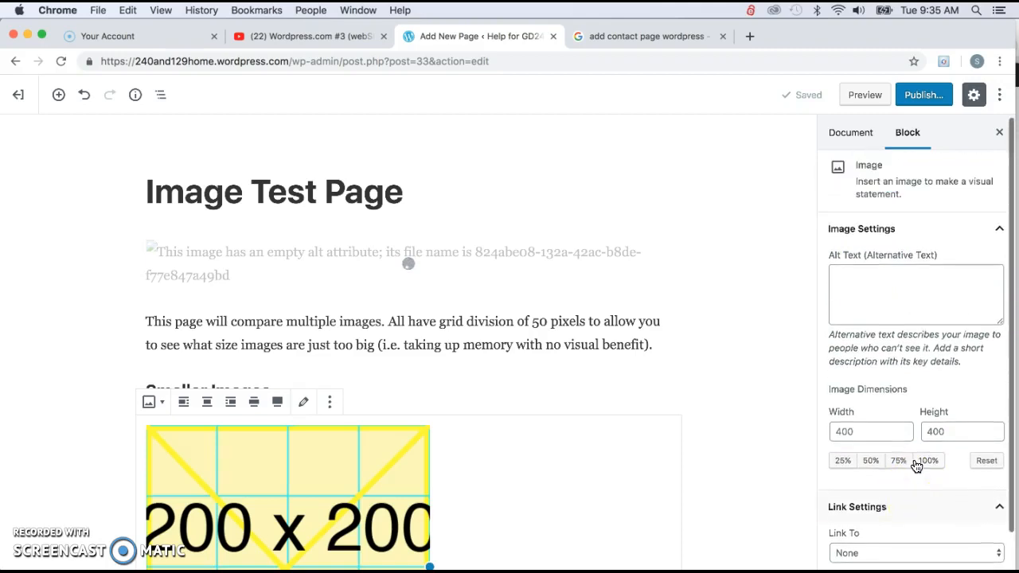
pyautogui.click(849, 135)
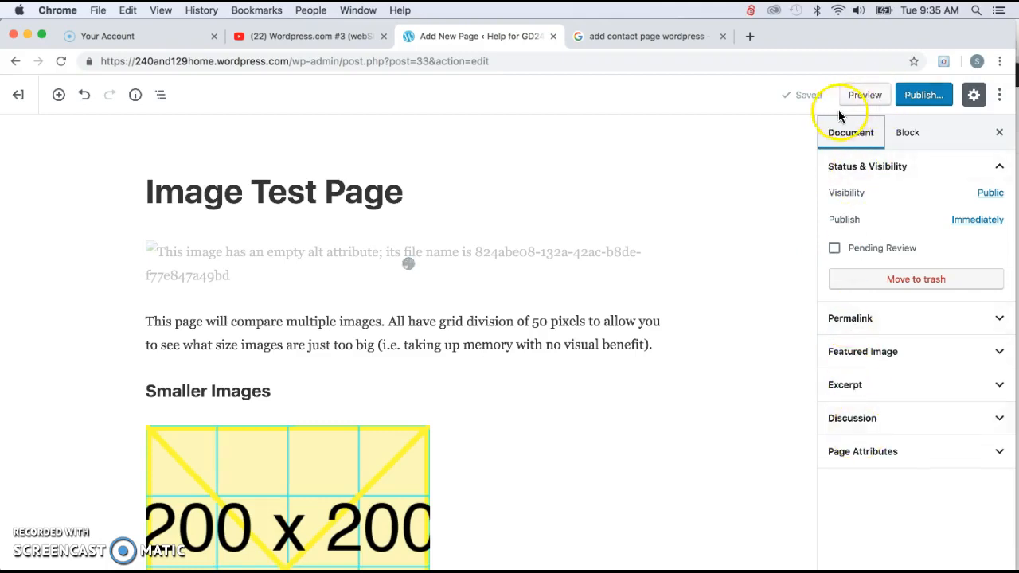
# - Publish the Image Test Page and open the live page
pyautogui.click(928, 95)
pyautogui.click(930, 99)
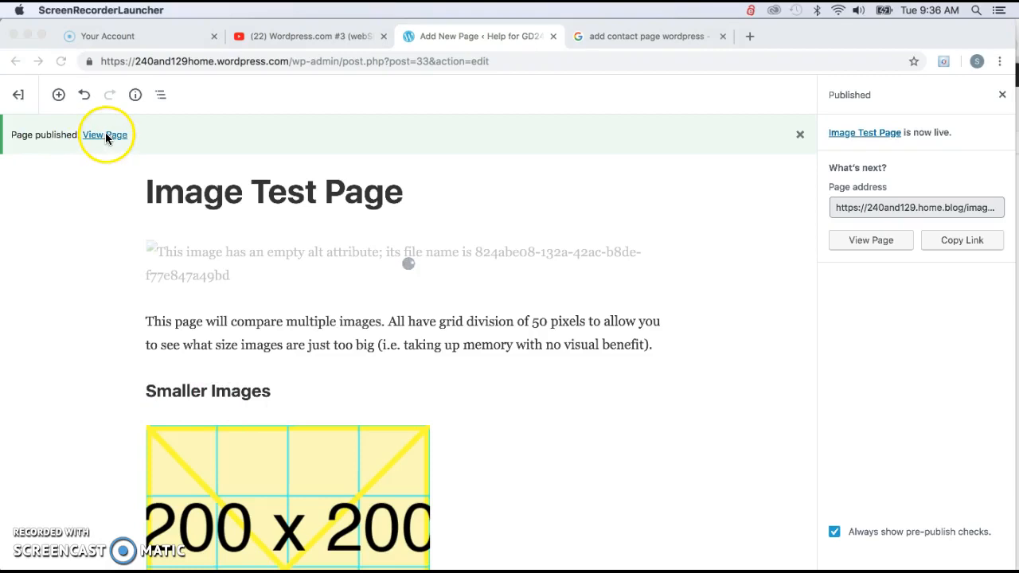
pyautogui.click(870, 241)
pyautogui.click(870, 241)
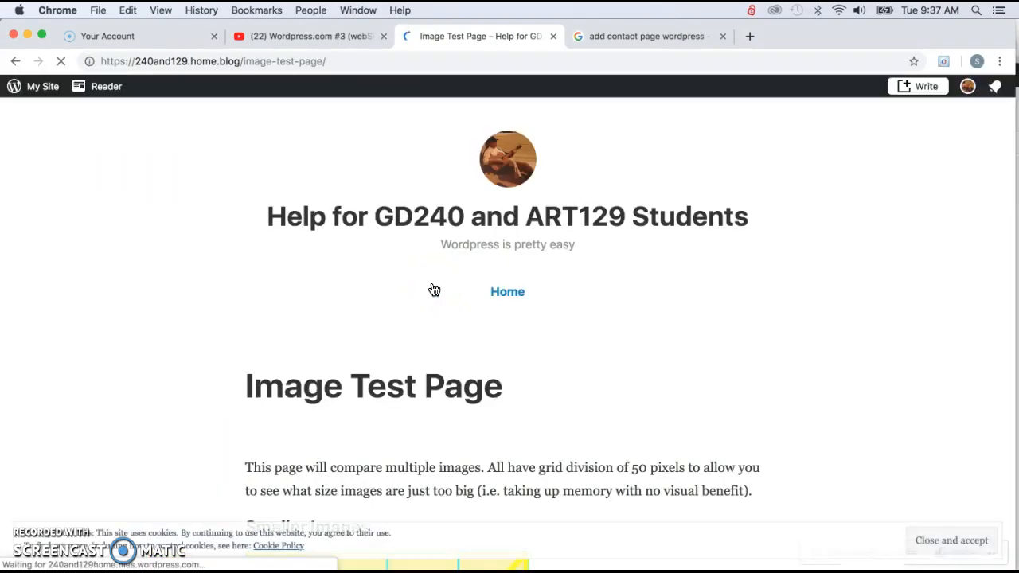
# - Check the title, introduction, "Smaller Images" heading and 200 x 200 points image on the live page
pyautogui.scroll(-6, 495, 380)
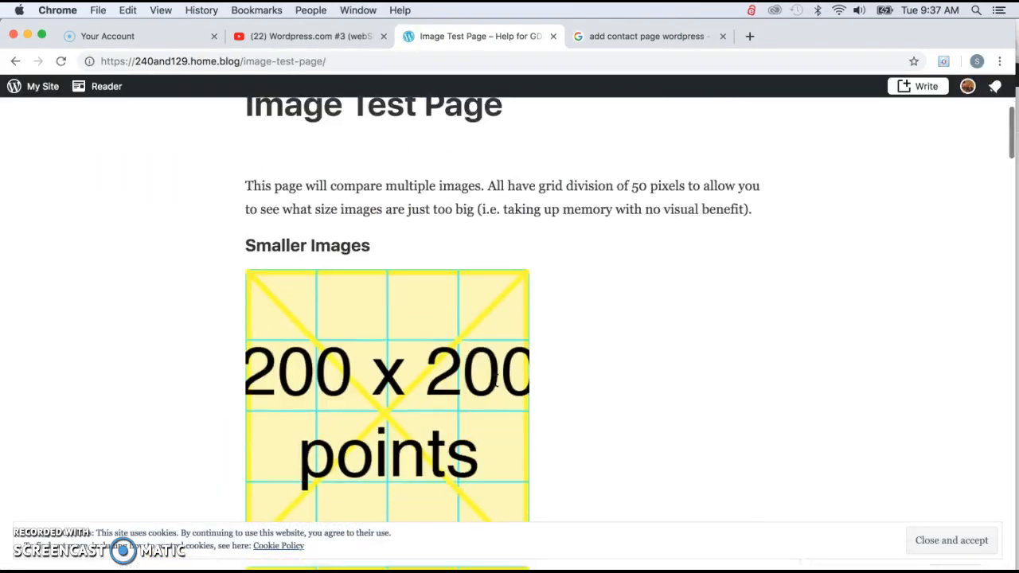
pyautogui.scroll(1, 495, 380)
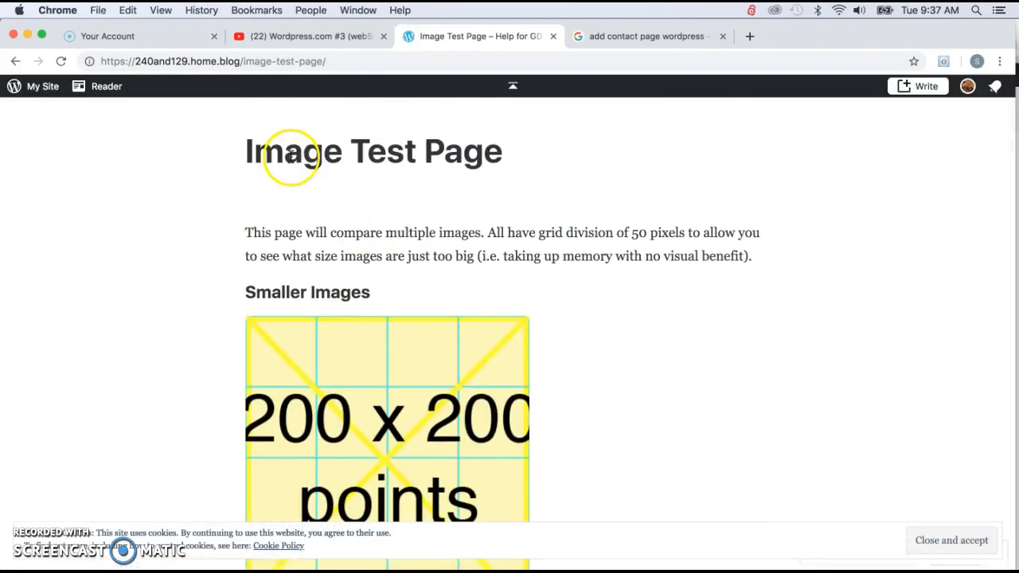
pyautogui.scroll(-1, 618, 285)
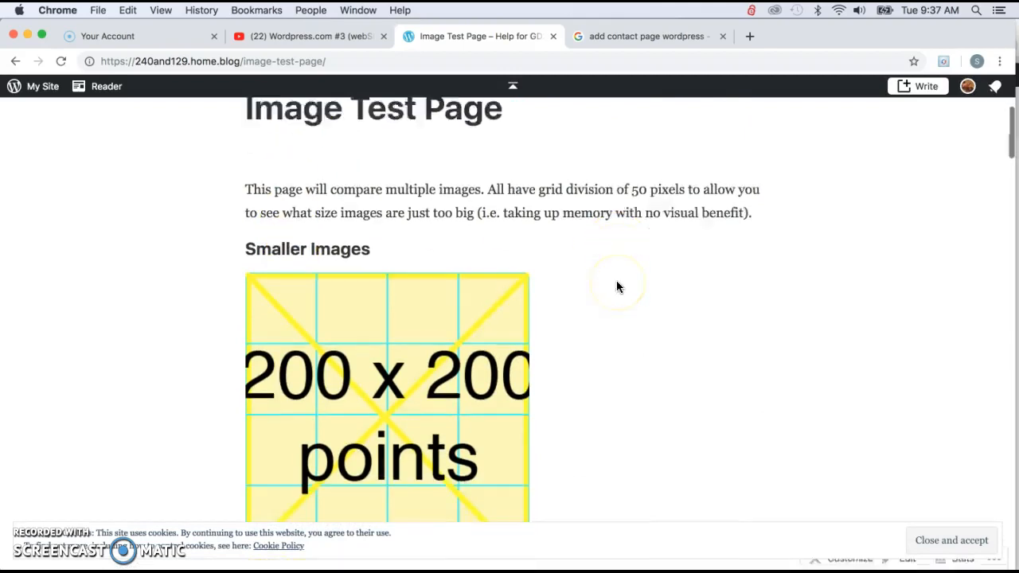
pyautogui.scroll(1, 618, 286)
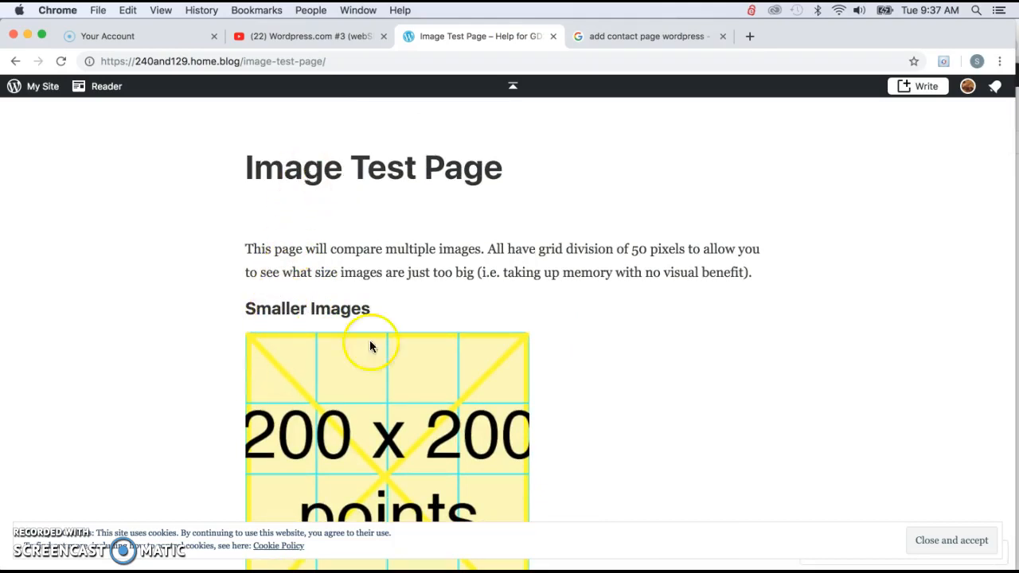
pyautogui.scroll(-5, 608, 352)
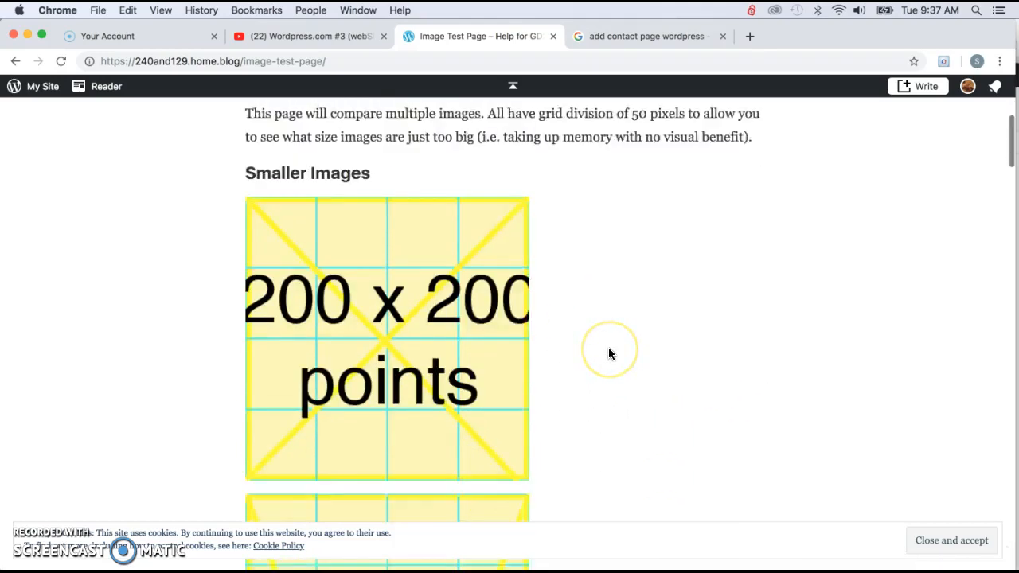
pyautogui.scroll(2, 609, 352)
pyautogui.scroll(1, 609, 352)
pyautogui.scroll(-5, 609, 352)
pyautogui.scroll(3, 609, 352)
pyautogui.scroll(3, 609, 353)
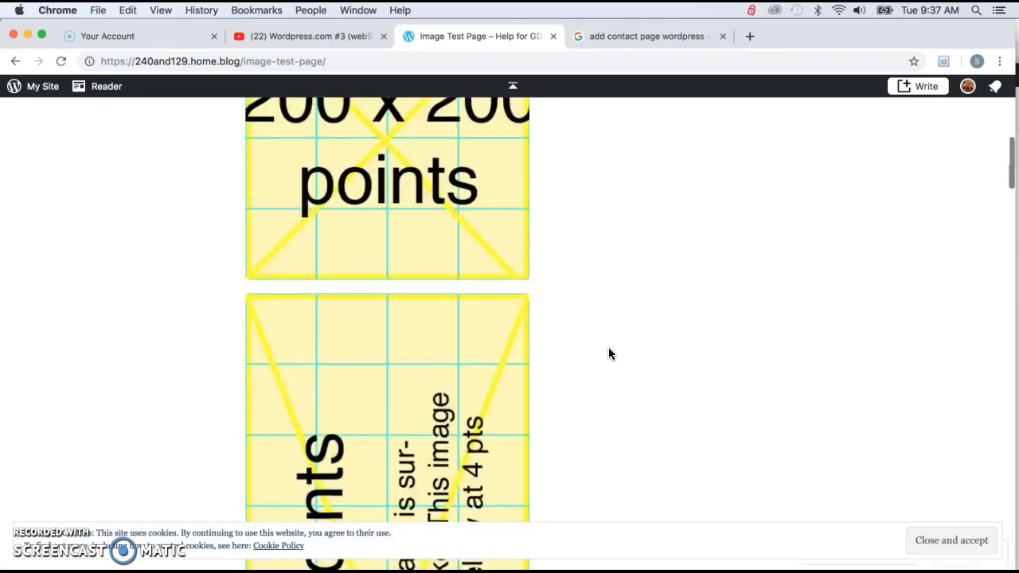
# - Compare the displayed test images on the live page, from 200 x 520 points down to the 1200 x 800 points image
pyautogui.scroll(-5, 609, 354)
pyautogui.scroll(-6, 608, 353)
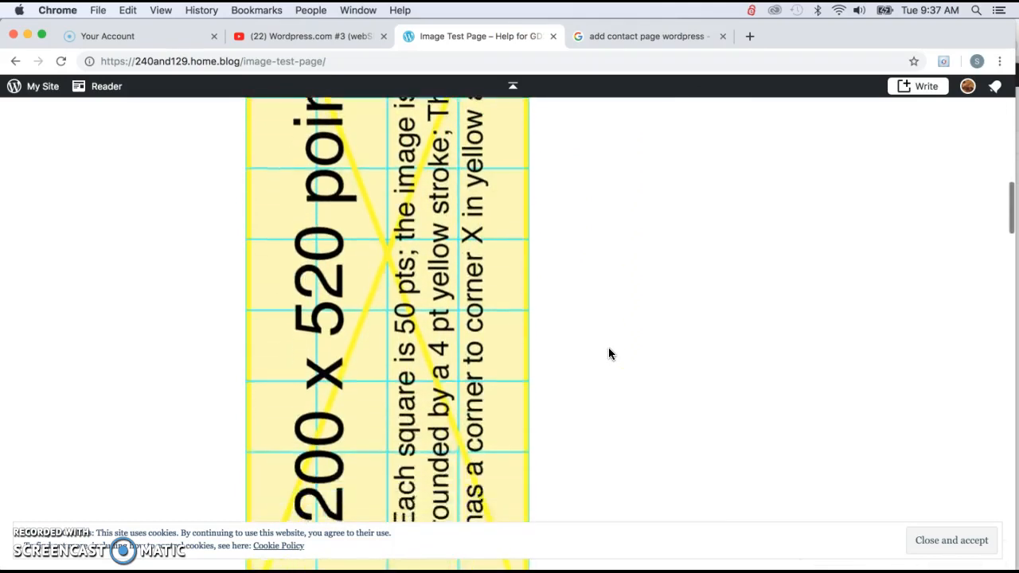
pyautogui.scroll(1, 608, 353)
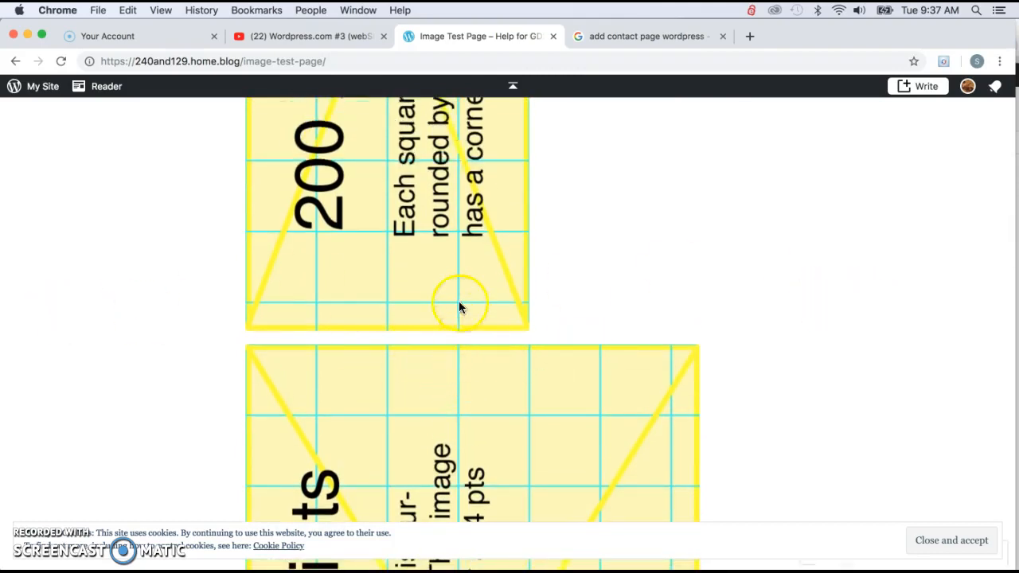
pyautogui.scroll(-1, 493, 408)
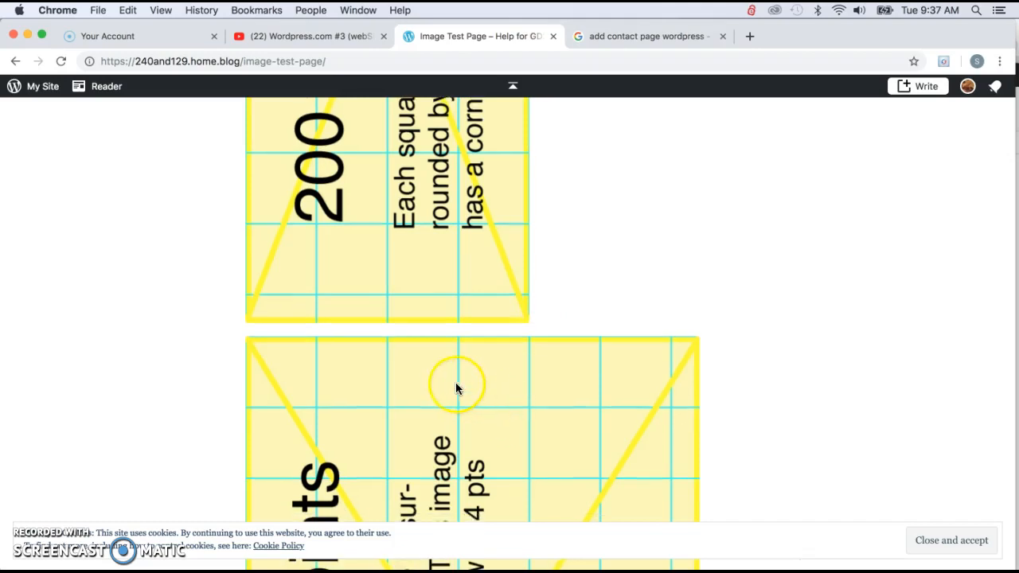
pyautogui.scroll(-10, 530, 385)
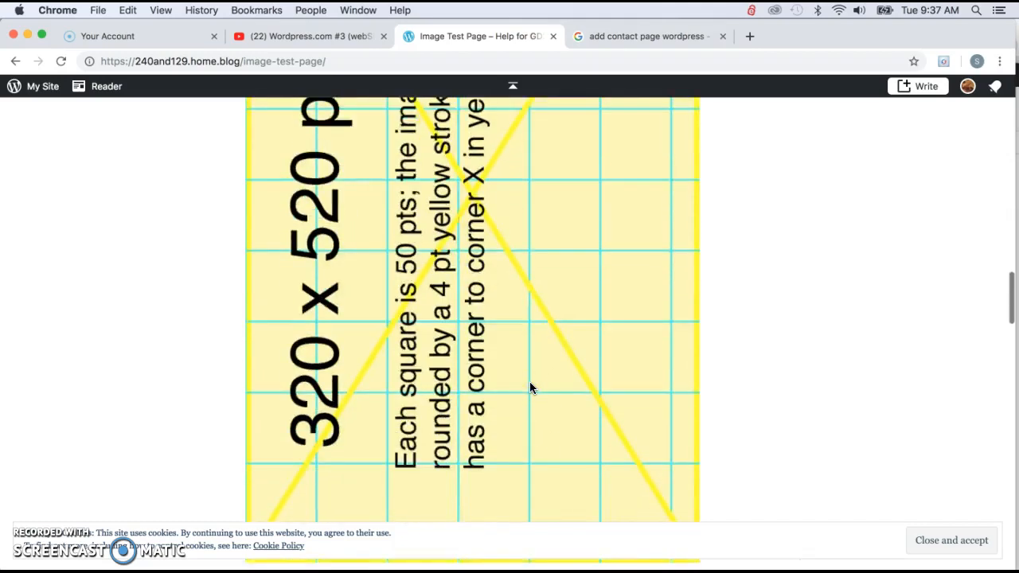
pyautogui.scroll(-4, 530, 382)
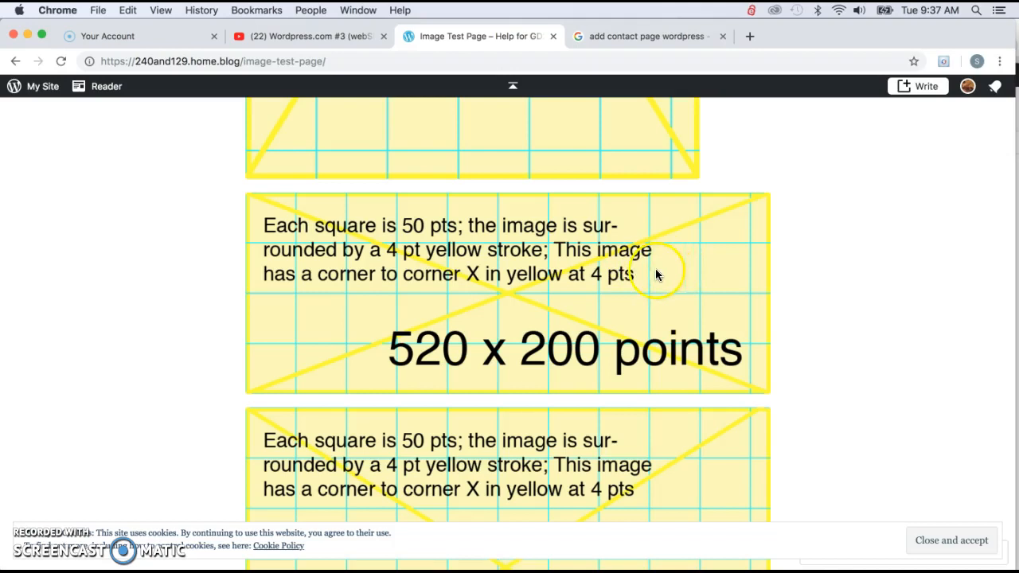
pyautogui.scroll(-1, 664, 291)
pyautogui.scroll(-8, 665, 293)
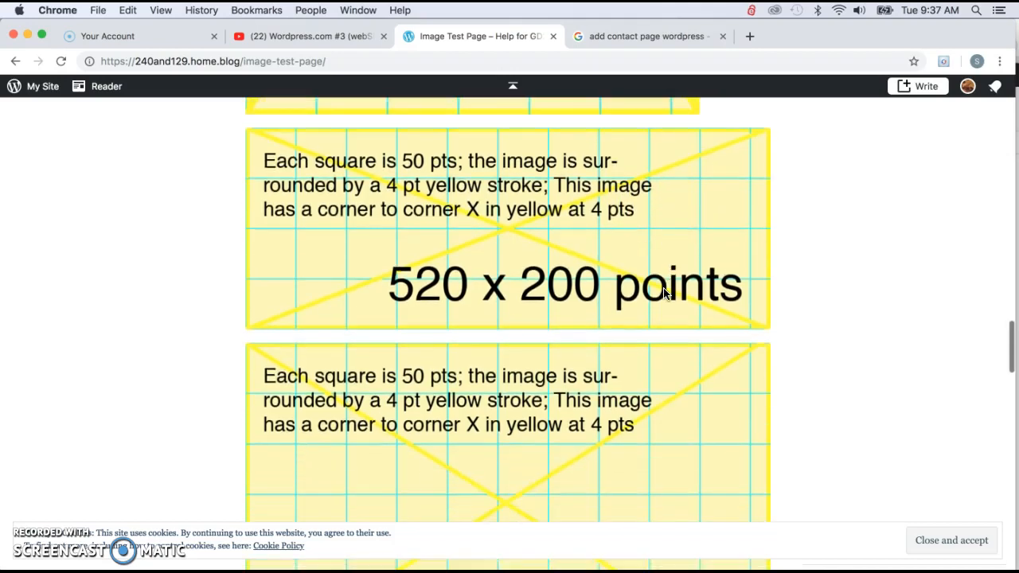
pyautogui.scroll(-10, 665, 293)
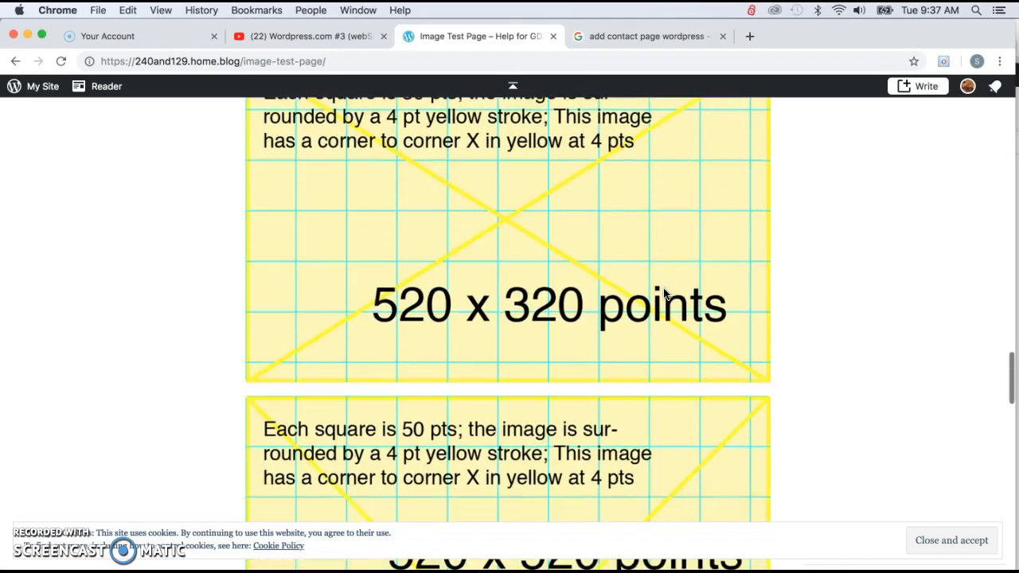
pyautogui.scroll(-15, 665, 294)
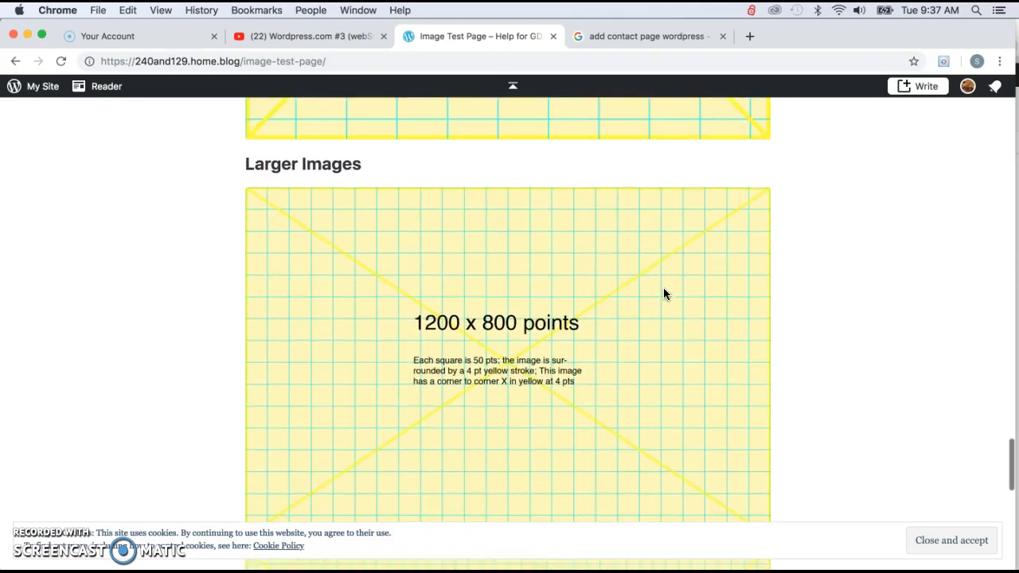
# - Compare how the 1200 x 800 points and 2000 x 1500 points images display under "Larger Images" on the live page
pyautogui.click(612, 131)
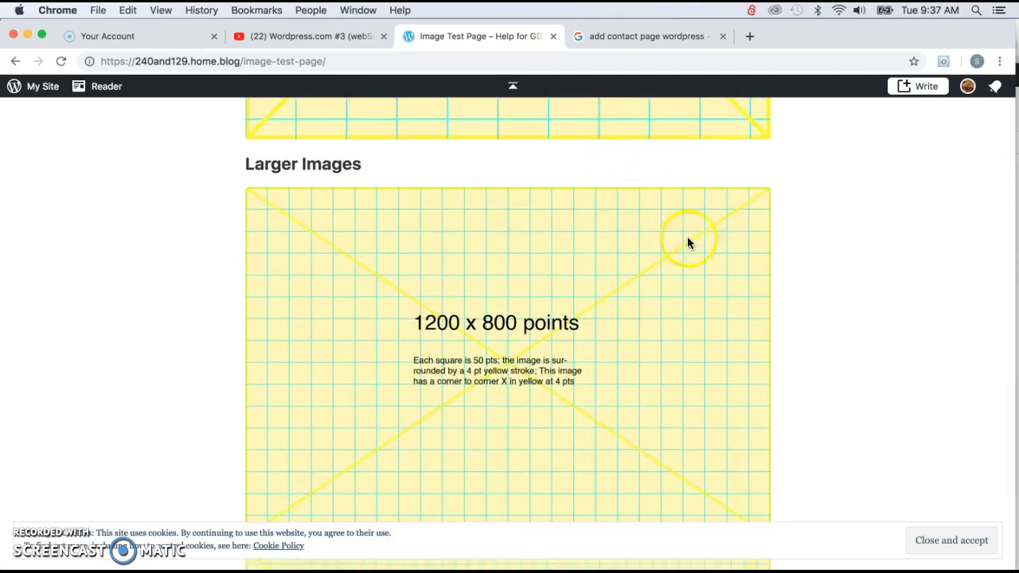
pyautogui.scroll(-9, 696, 287)
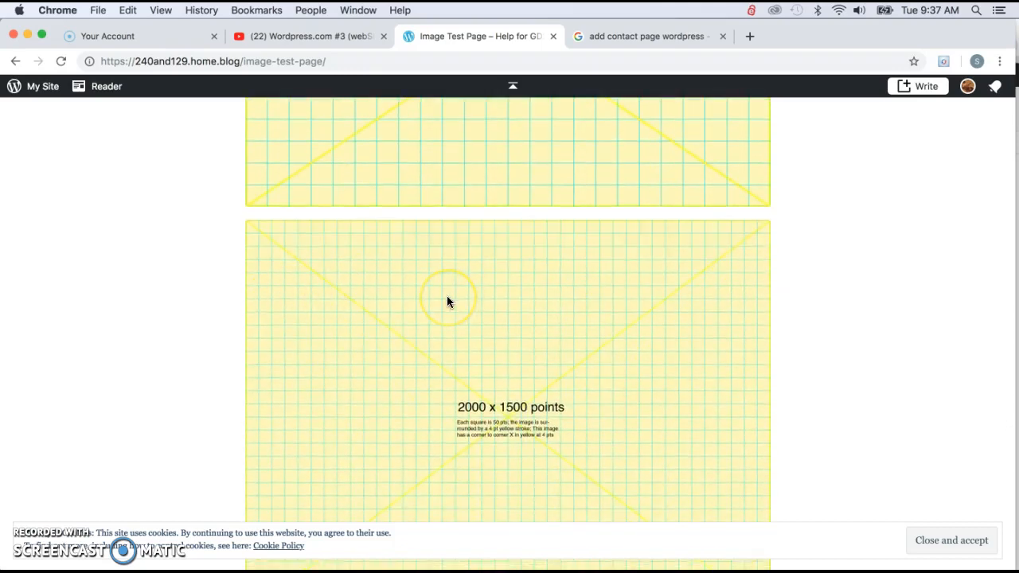
pyautogui.scroll(3, 447, 300)
pyautogui.click(16, 307)
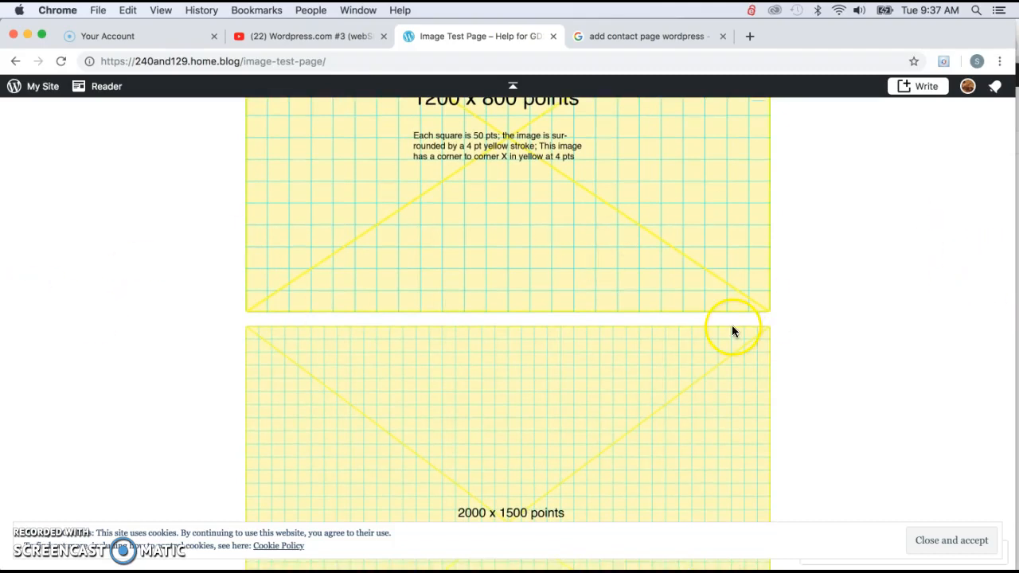
pyautogui.scroll(-3, 549, 403)
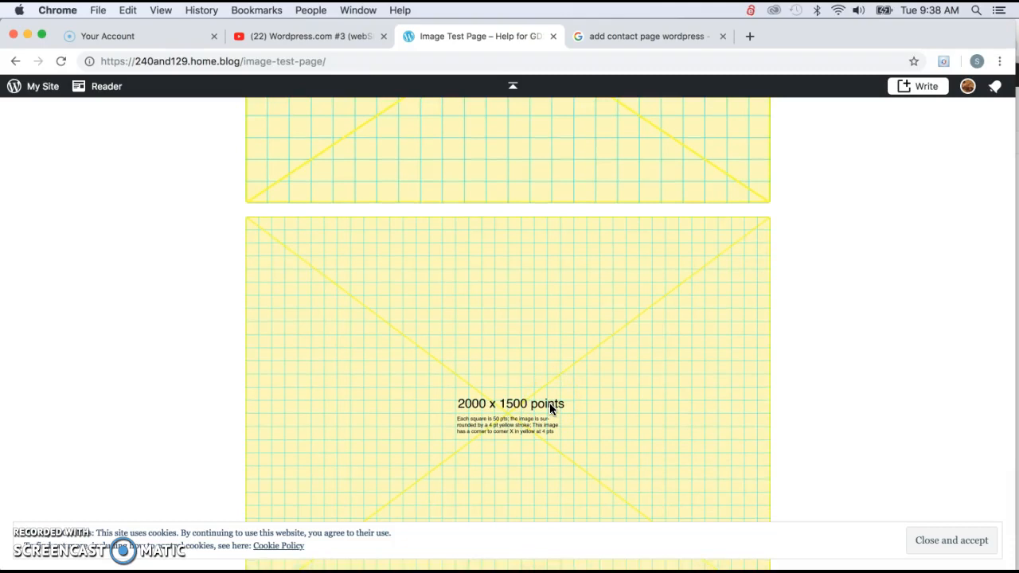
pyautogui.scroll(-5, 490, 386)
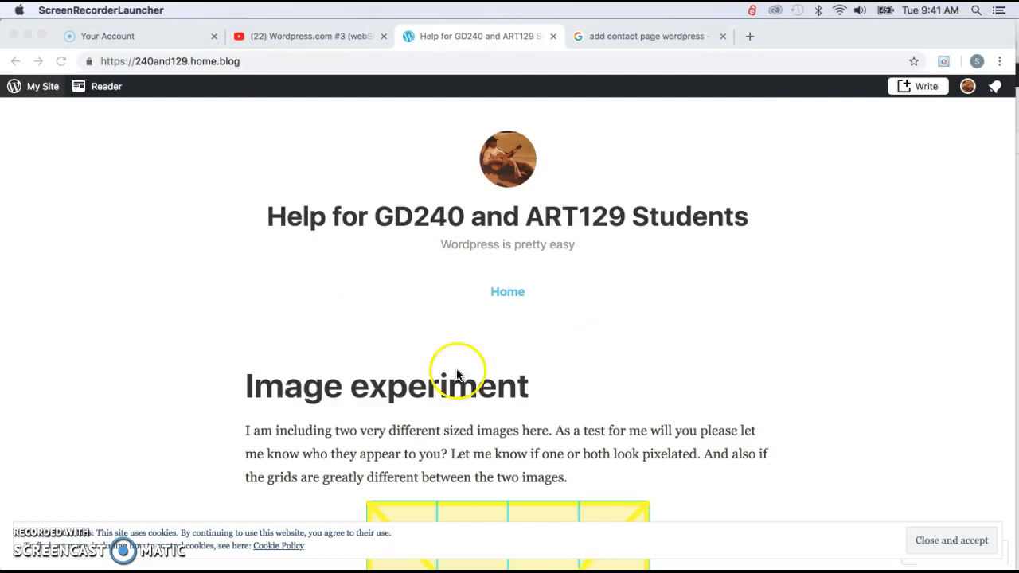
# - Open the site's homepage in a second browser tab beside the existing site tab, and return to the first one
pyautogui.click(36, 92)
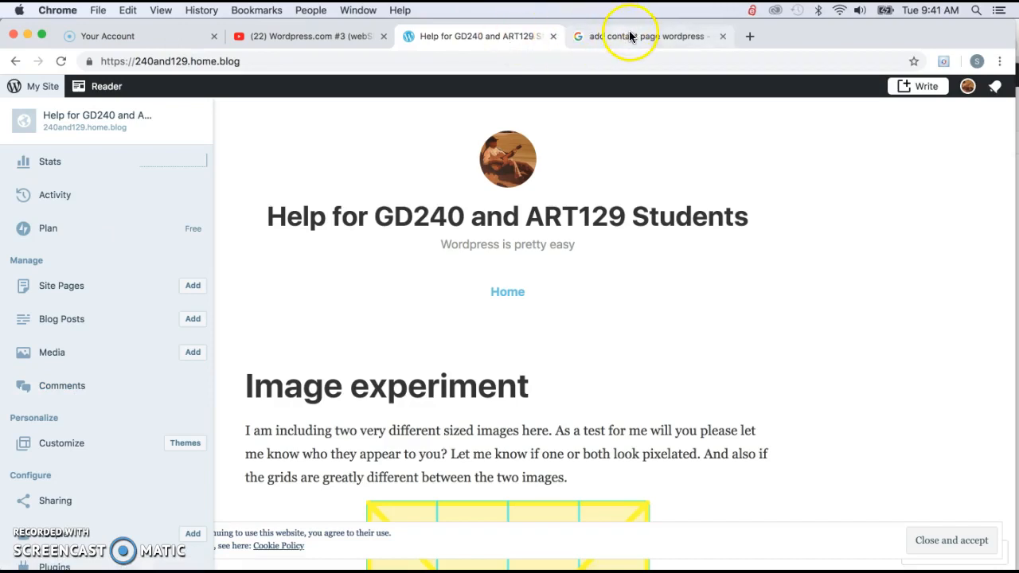
pyautogui.click(750, 37)
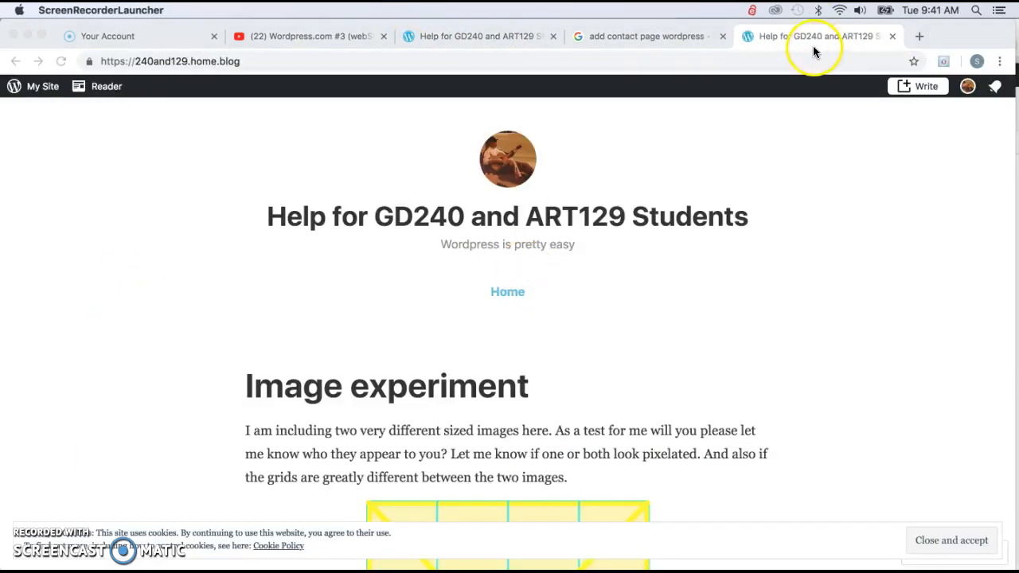
pyautogui.moveTo(811, 35); pyautogui.dragTo(655, 29)
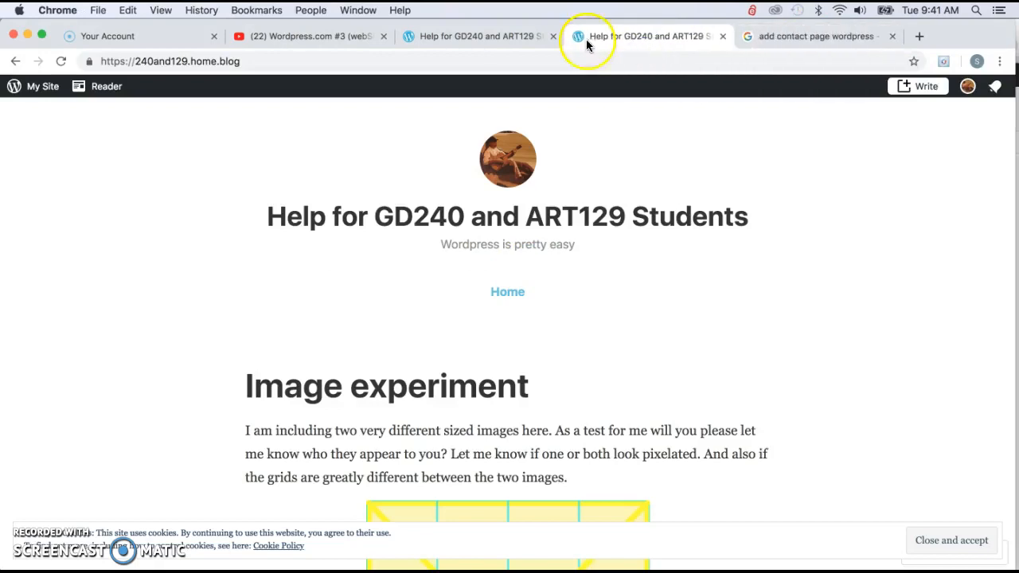
pyautogui.click(480, 36)
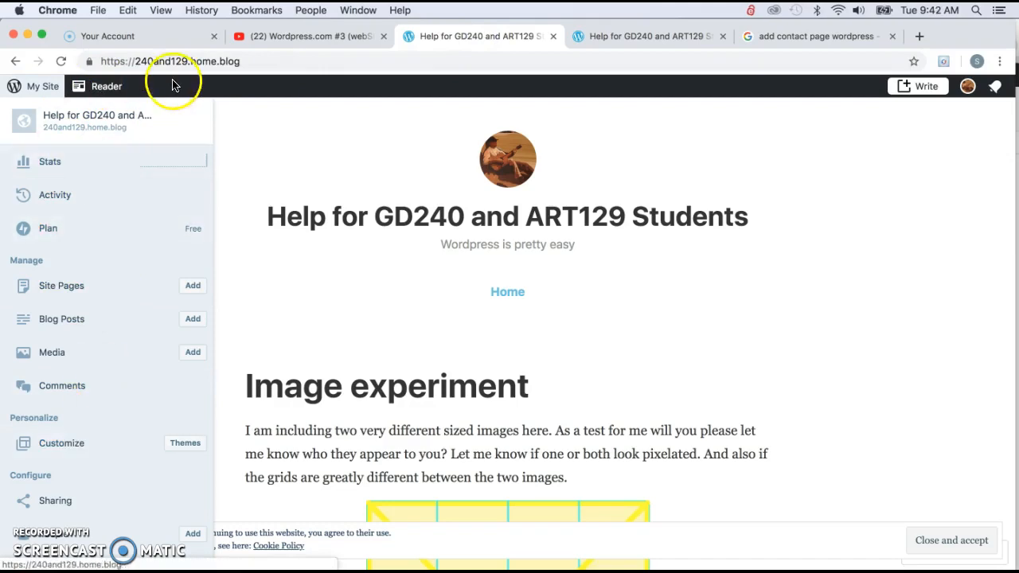
# - Open the site's WordPress admin dashboard in the first site tab by adding /admin to the site address
pyautogui.click(256, 61)
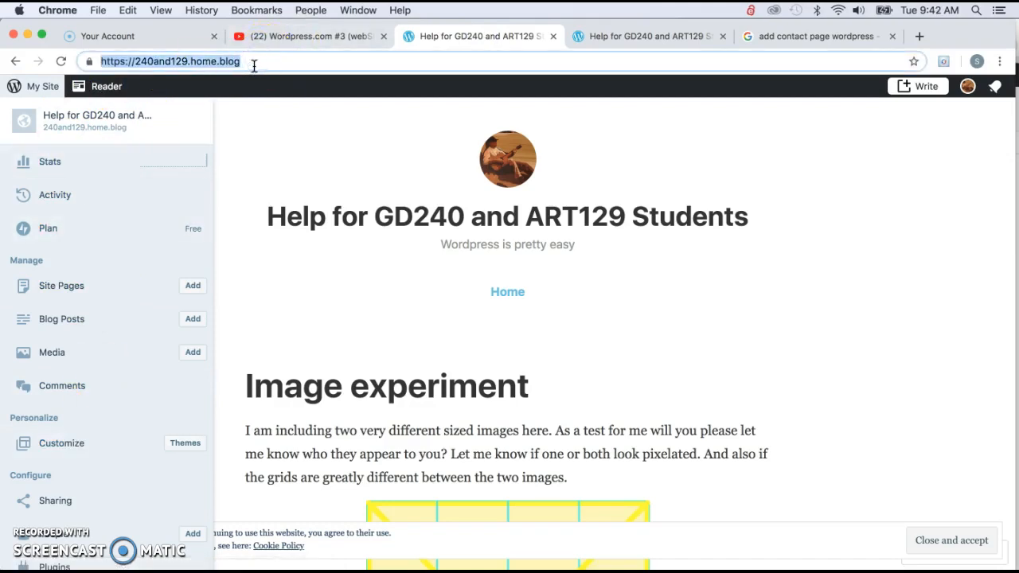
pyautogui.click(252, 62)
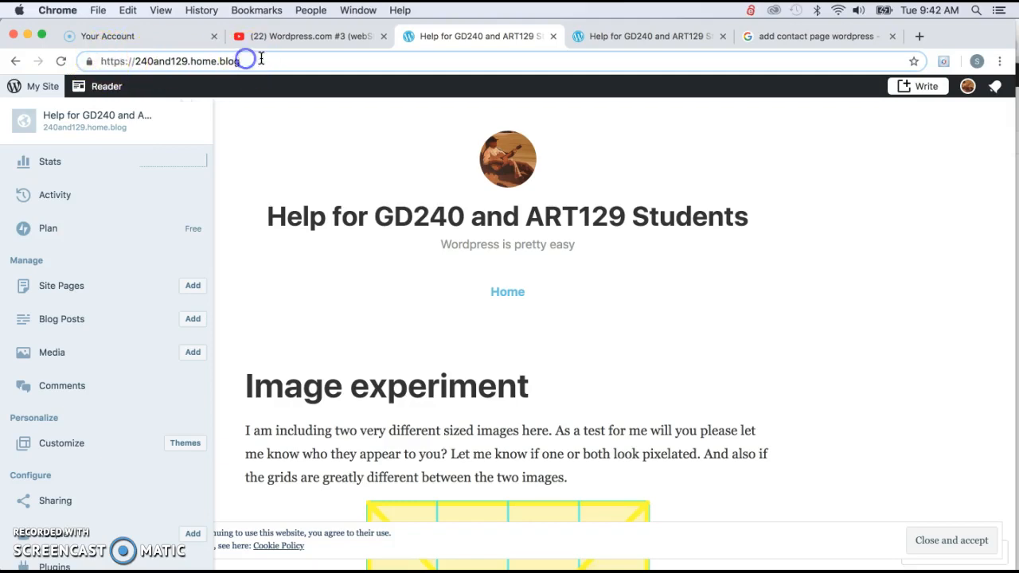
pyautogui.write('/wp-a')
pyautogui.write('dmin')
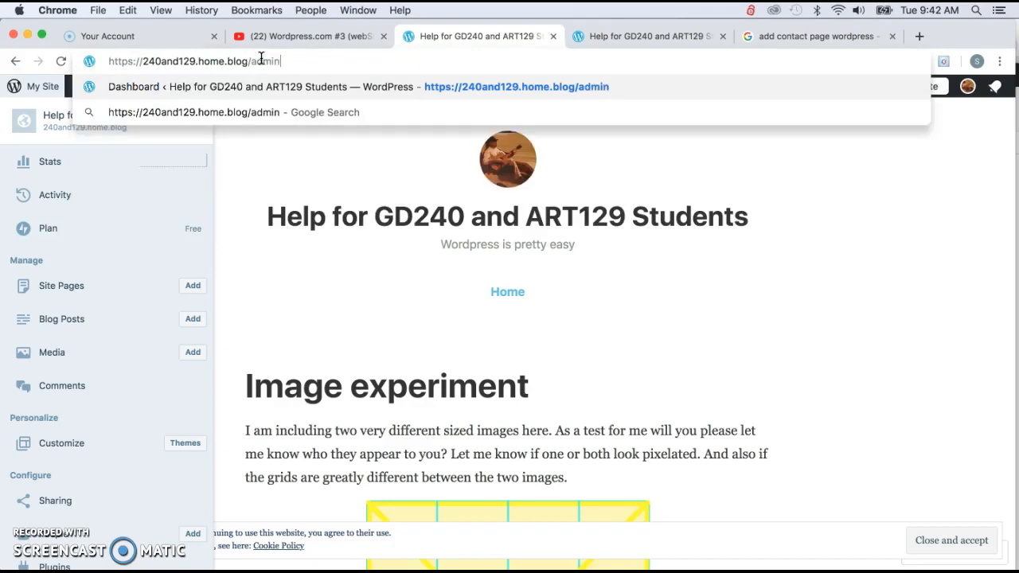
pyautogui.press('Return')
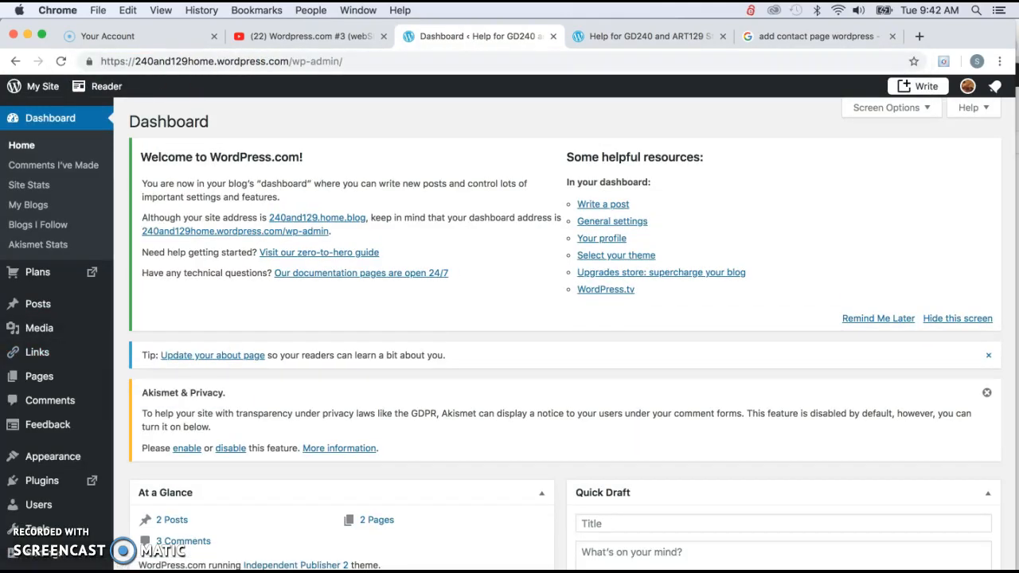
# - Compare the live homepage with the admin dashboard in the neighbouring tab
pyautogui.click(633, 37)
pyautogui.click(488, 37)
pyautogui.click(591, 38)
pyautogui.click(507, 37)
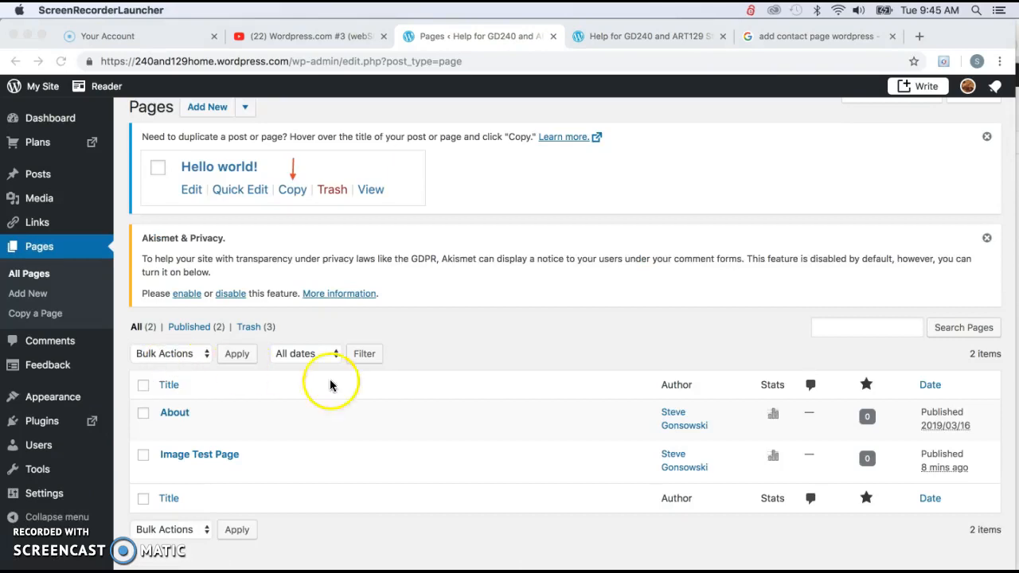
# - Start a new page titled Home with the paragraph "Hi welcome to this mostly testing site."
pyautogui.scroll(-2, 303, 388)
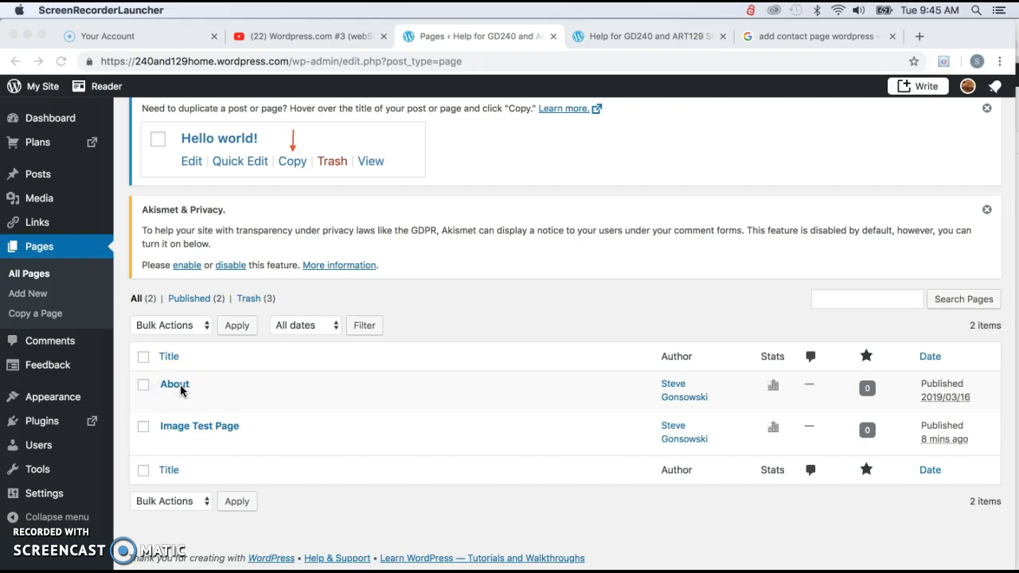
pyautogui.click(29, 302)
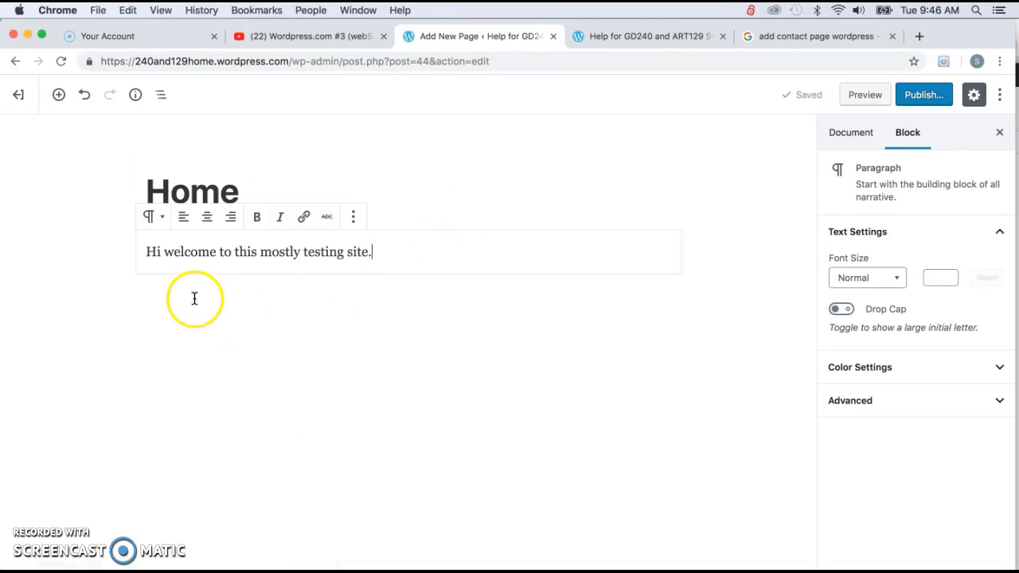
# - Add an Image block below the welcome paragraph on the Home page and open the media library for it
pyautogui.click(58, 94)
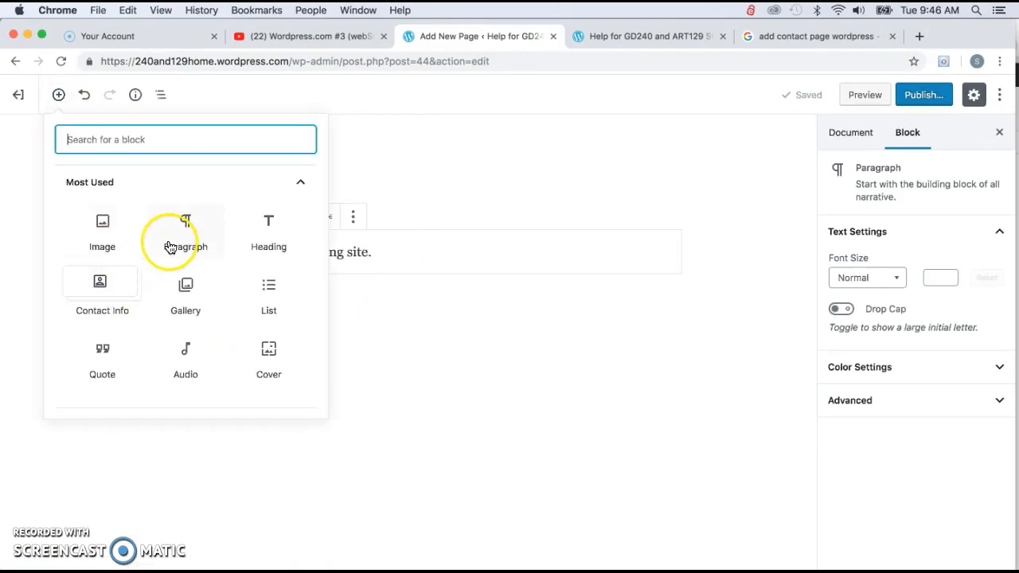
pyautogui.click(103, 230)
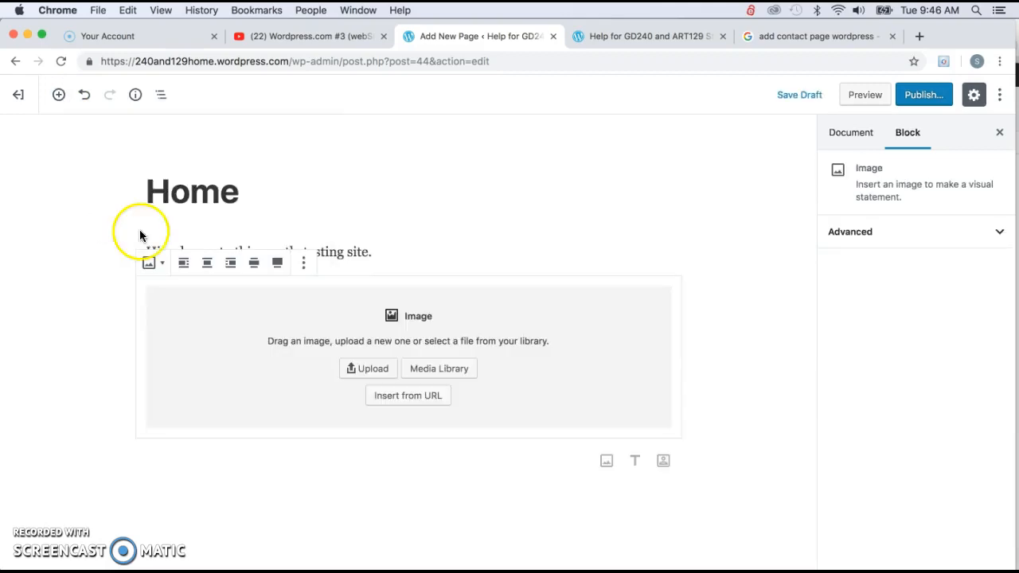
pyautogui.click(443, 369)
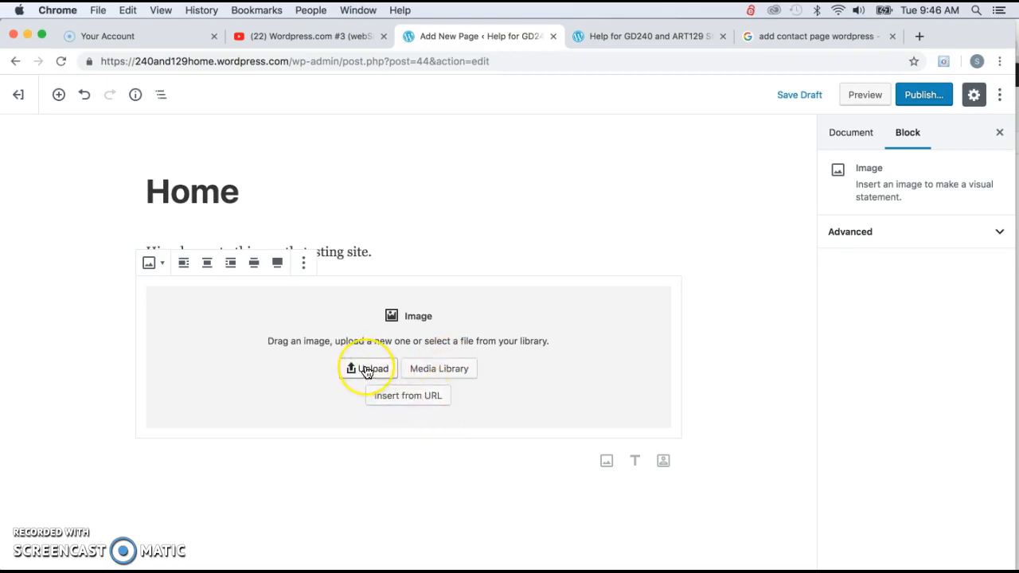
pyautogui.click(445, 372)
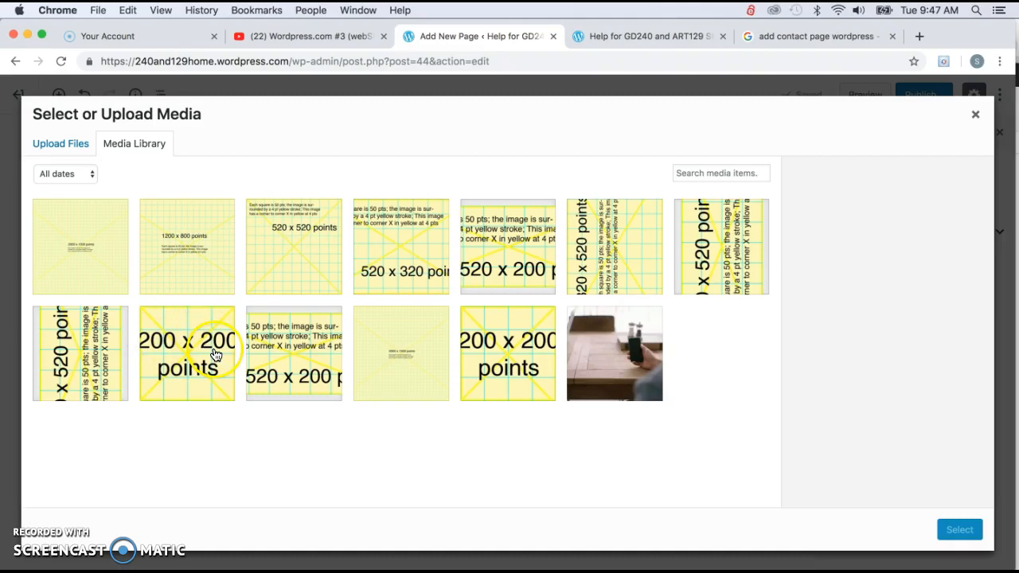
# - Insert img200x200-1.jpg from the media library into the Home page's Image block
pyautogui.click(515, 358)
pyautogui.click(507, 350)
pyautogui.click(540, 349)
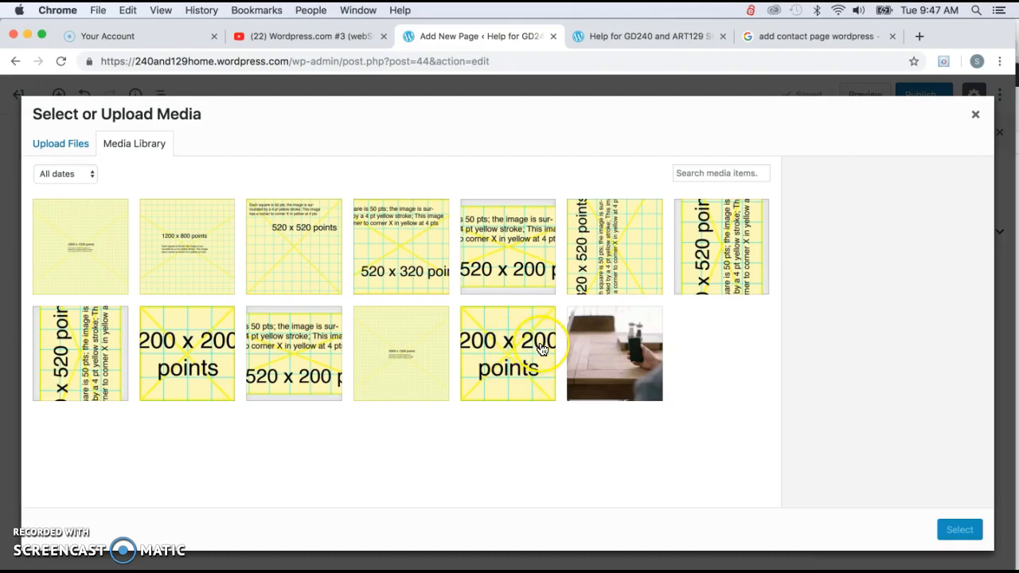
pyautogui.click(626, 369)
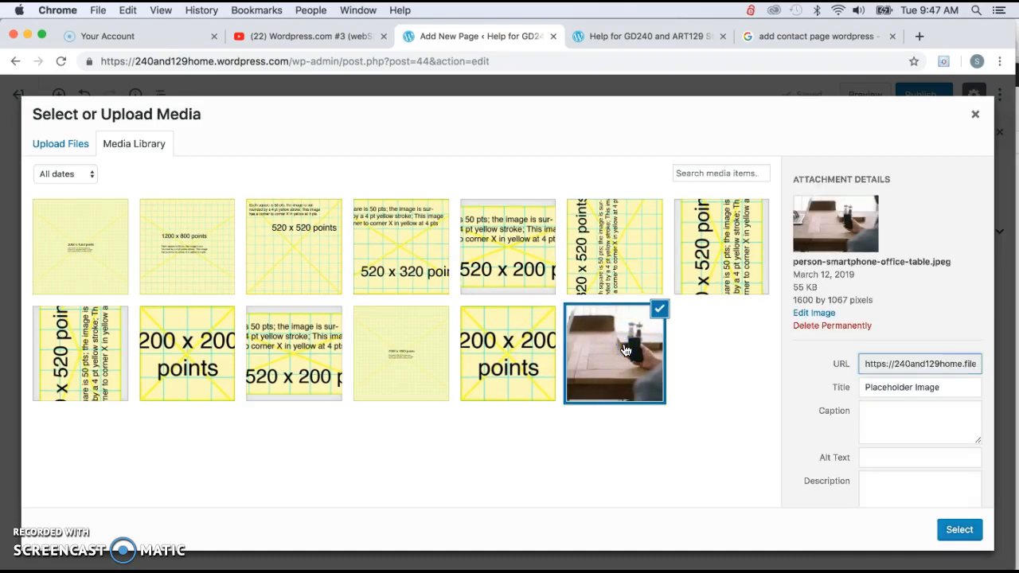
pyautogui.click(344, 448)
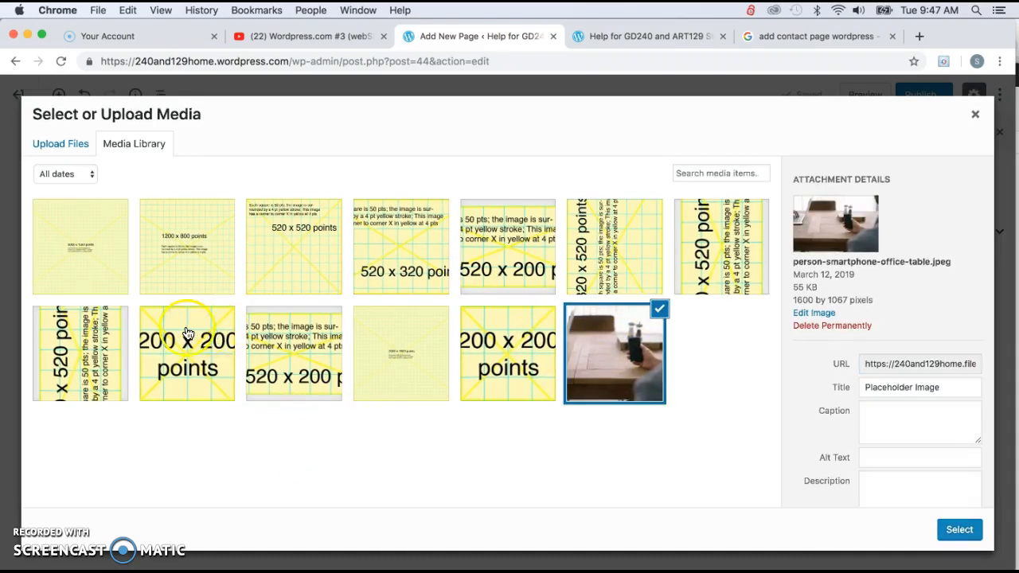
pyautogui.click(199, 358)
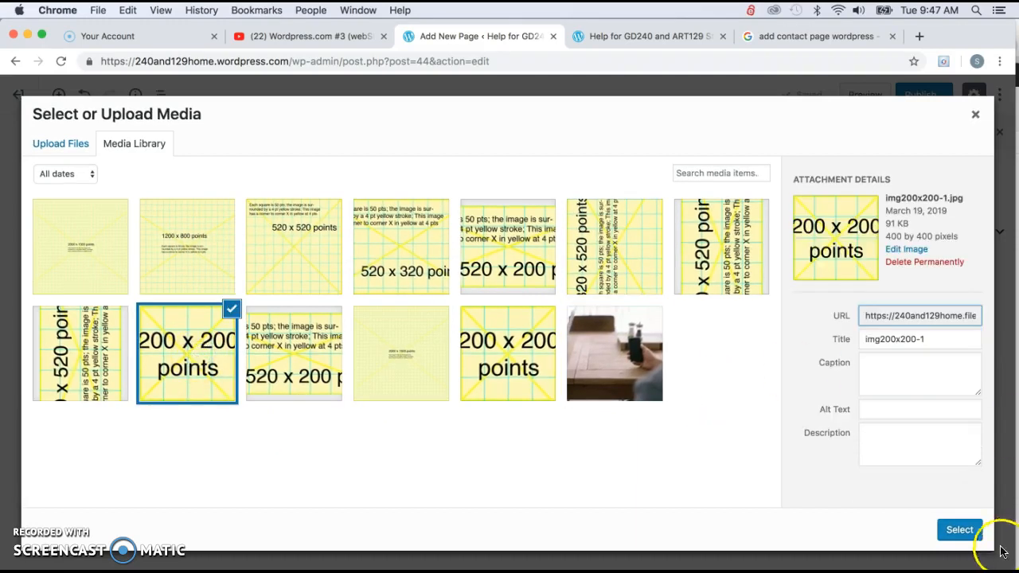
pyautogui.click(959, 529)
# - Caption the image "This is an image of me. Yes I am pretty square" and publish the Home page
pyautogui.scroll(-2, 499, 418)
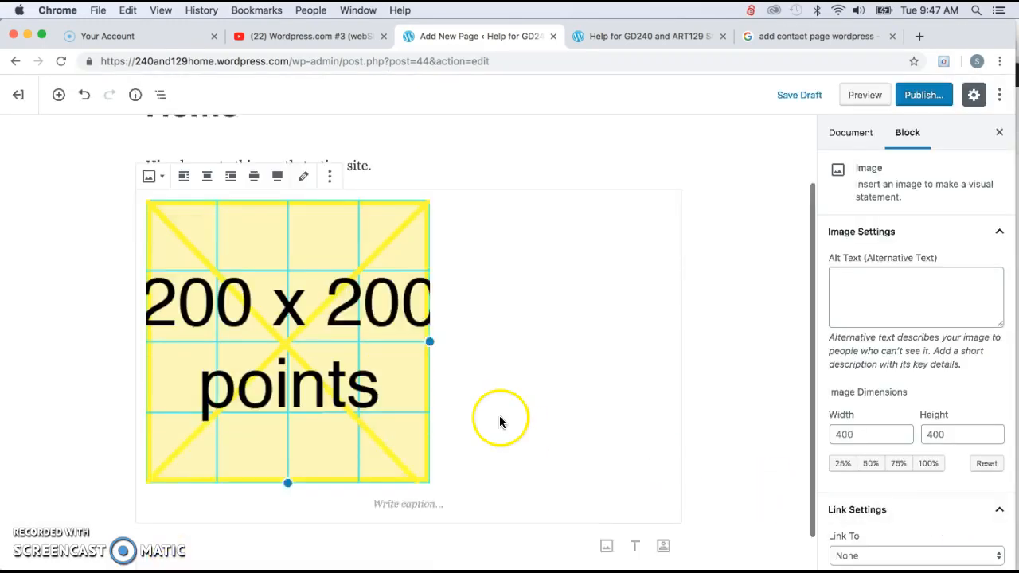
pyautogui.scroll(-1, 498, 421)
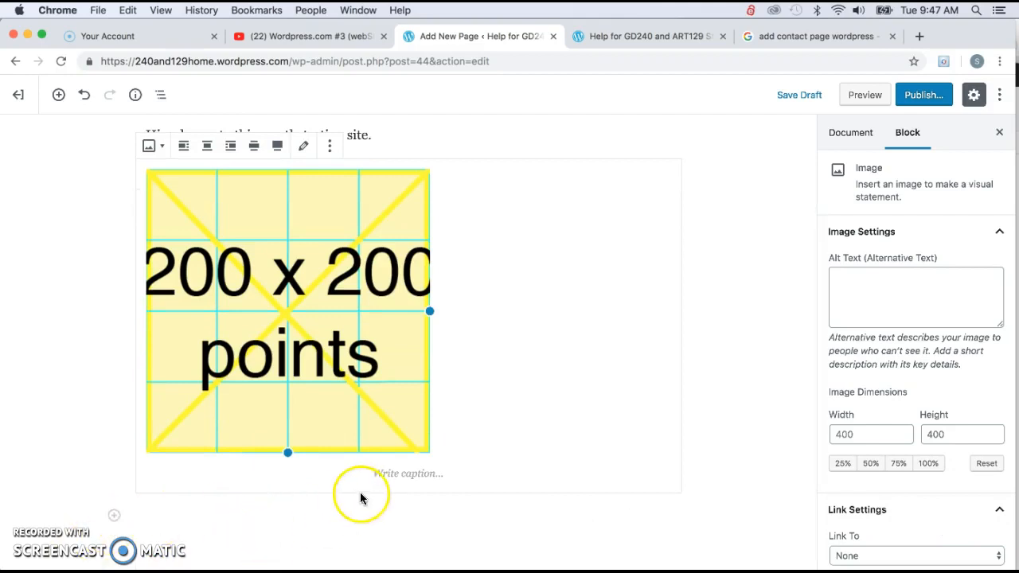
pyautogui.click(417, 473)
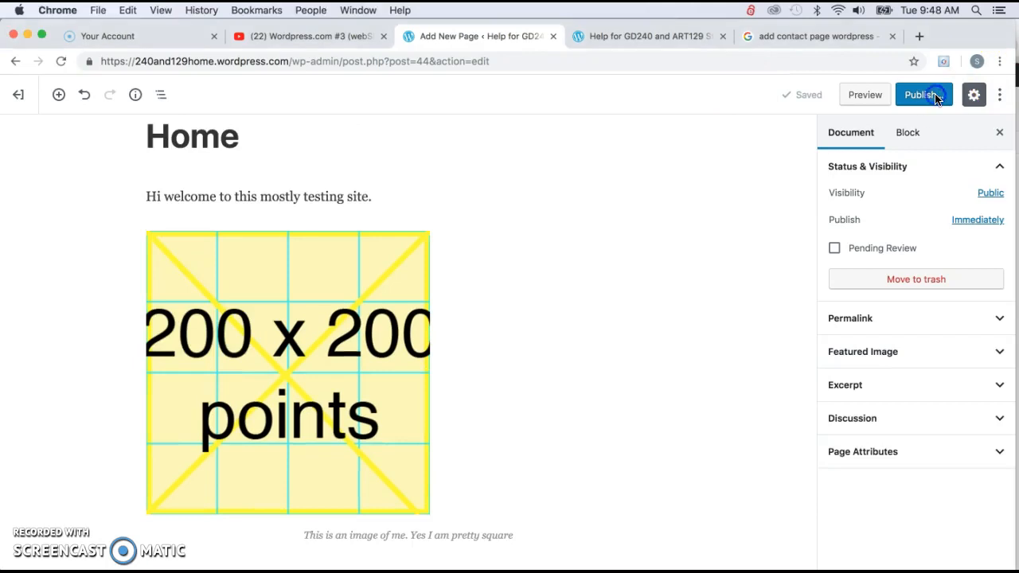
pyautogui.click(925, 95)
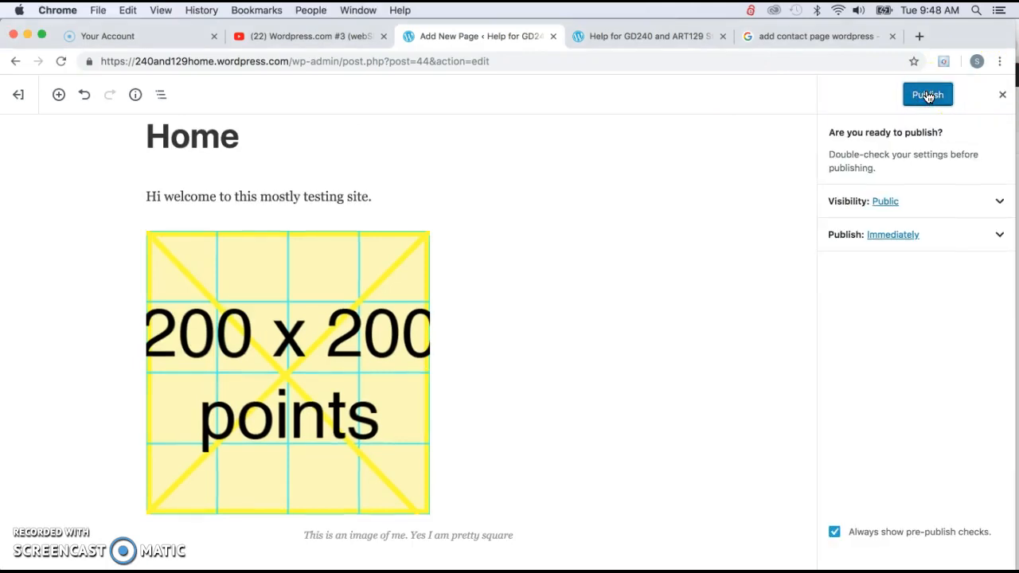
pyautogui.click(928, 95)
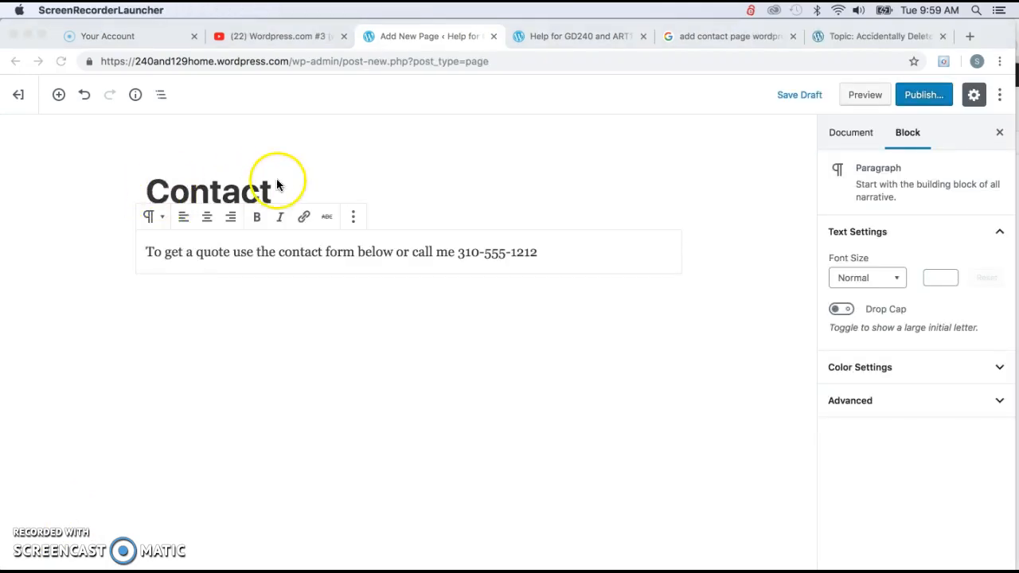
# - Search the blocks for "contact" and insert a Form block below the quote paragraph on the Contact page
pyautogui.click(565, 252)
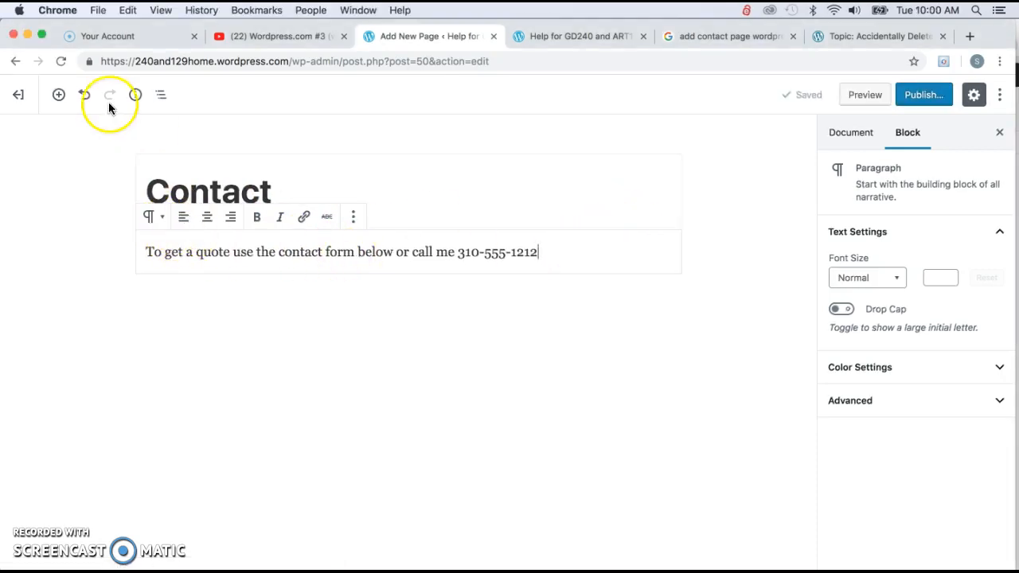
pyautogui.click(59, 95)
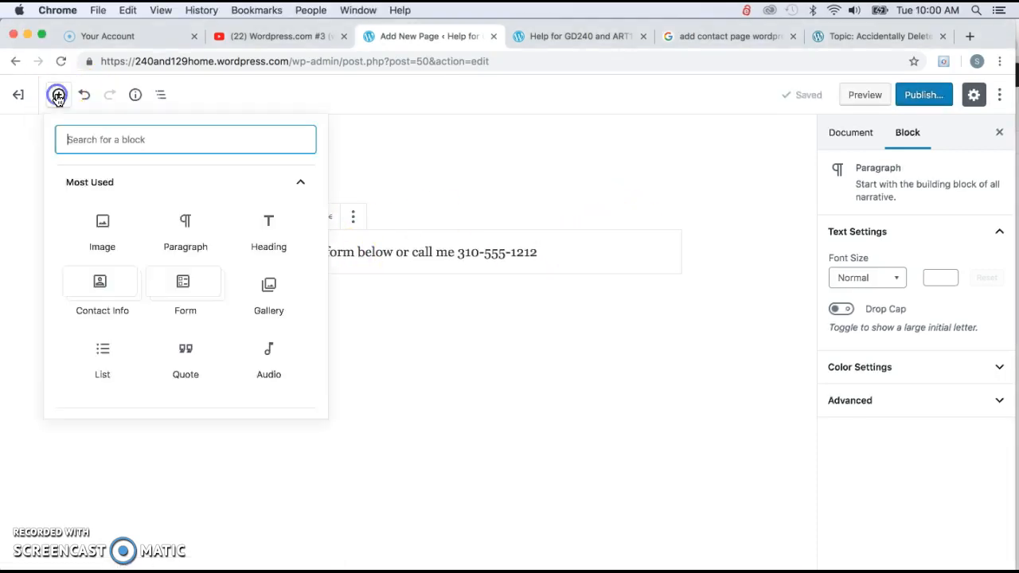
pyautogui.click(96, 147)
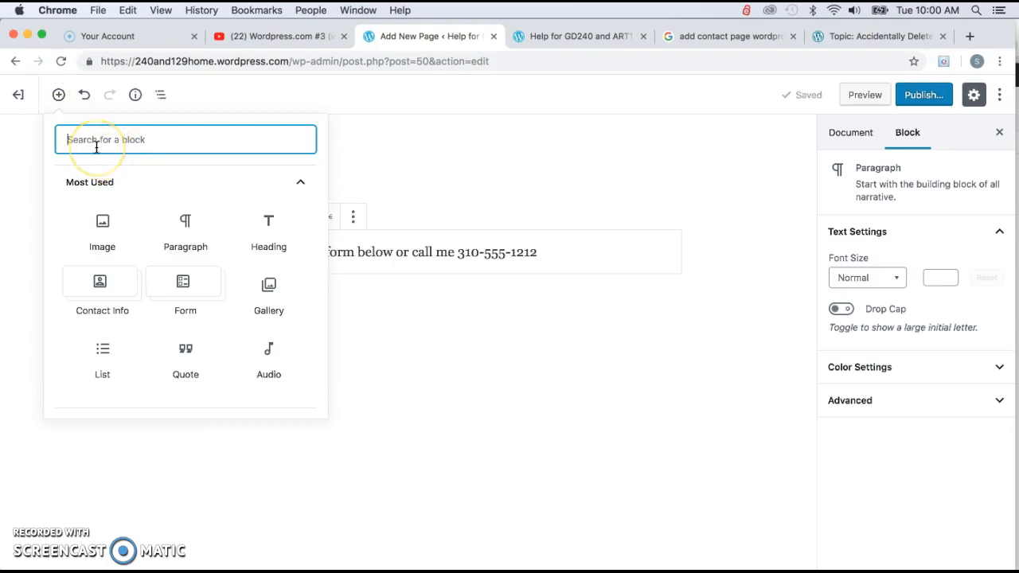
pyautogui.write('contact')
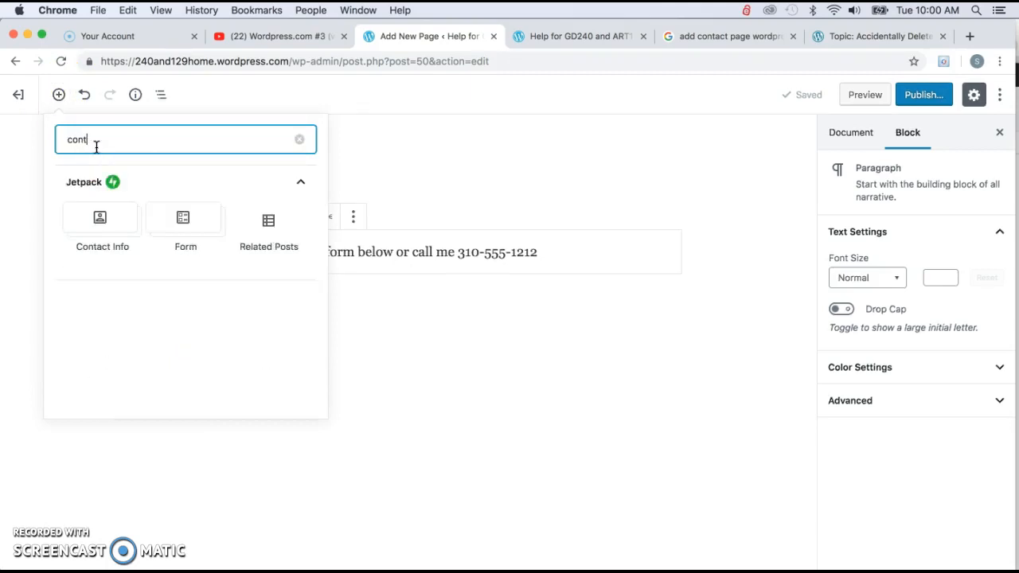
pyautogui.click(182, 221)
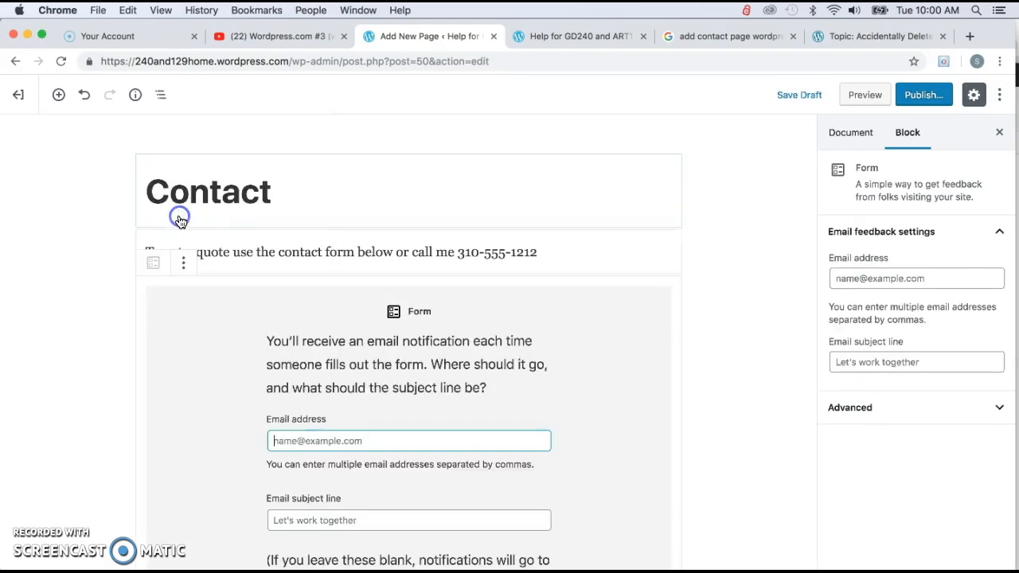
# - Fill in the form's notification email address, set the subject line to "From the 240 and 129 Wp site", and add the form
pyautogui.scroll(-1, 351, 368)
pyautogui.scroll(-3, 351, 368)
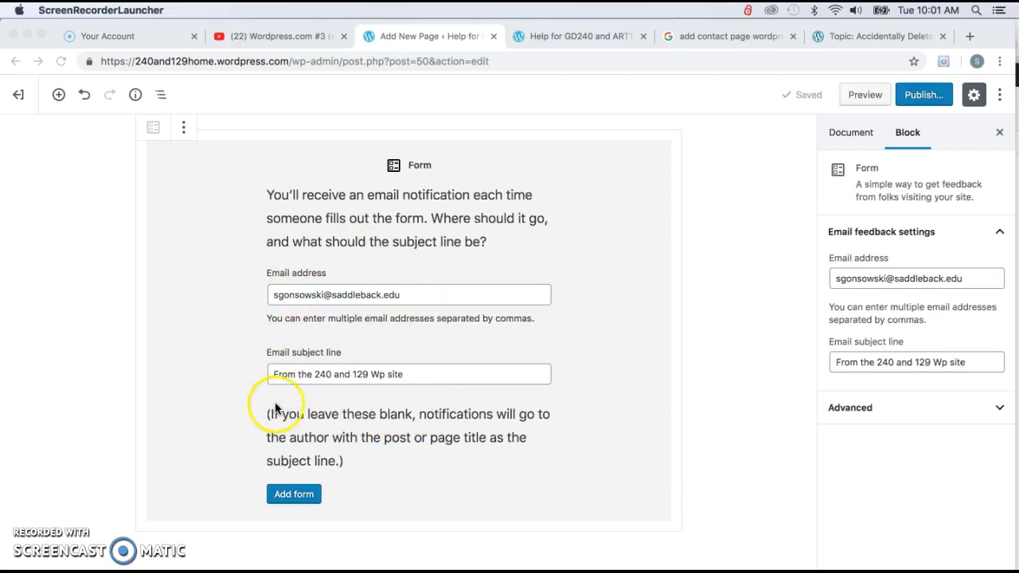
pyautogui.click(295, 496)
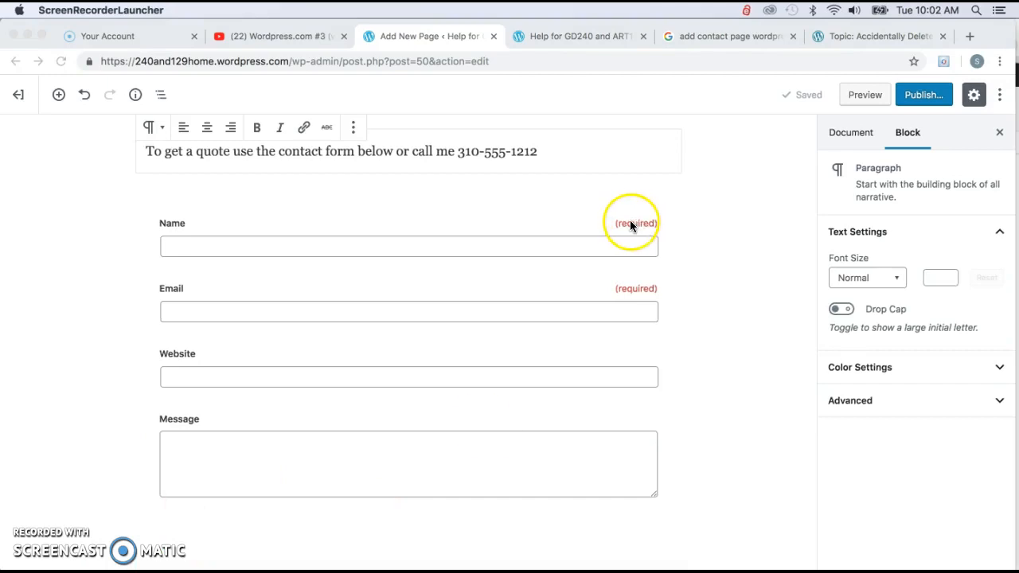
# - Check the Required settings of the contact form's Name and Email fields
pyautogui.click(631, 224)
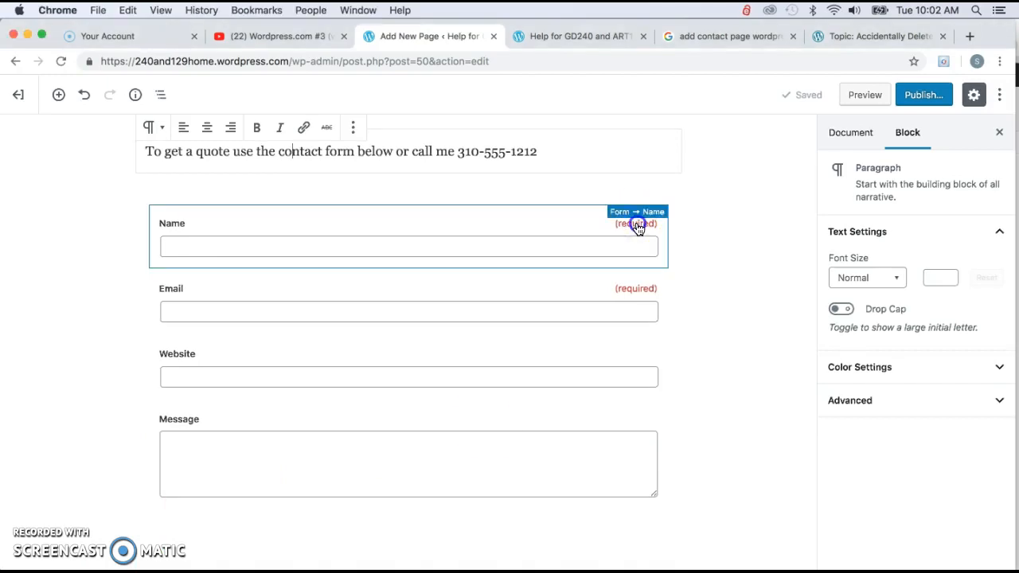
pyautogui.click(637, 226)
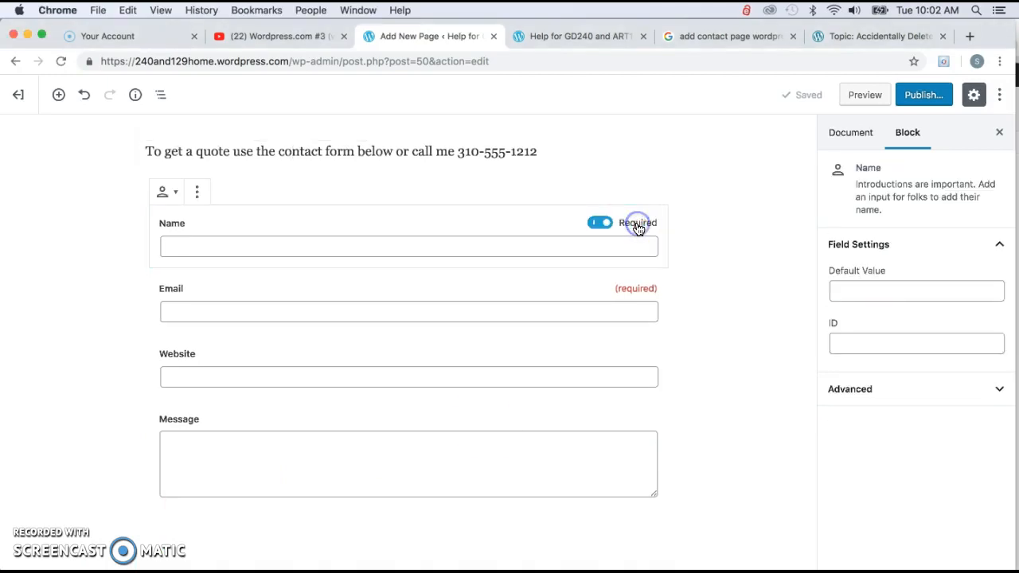
pyautogui.click(644, 288)
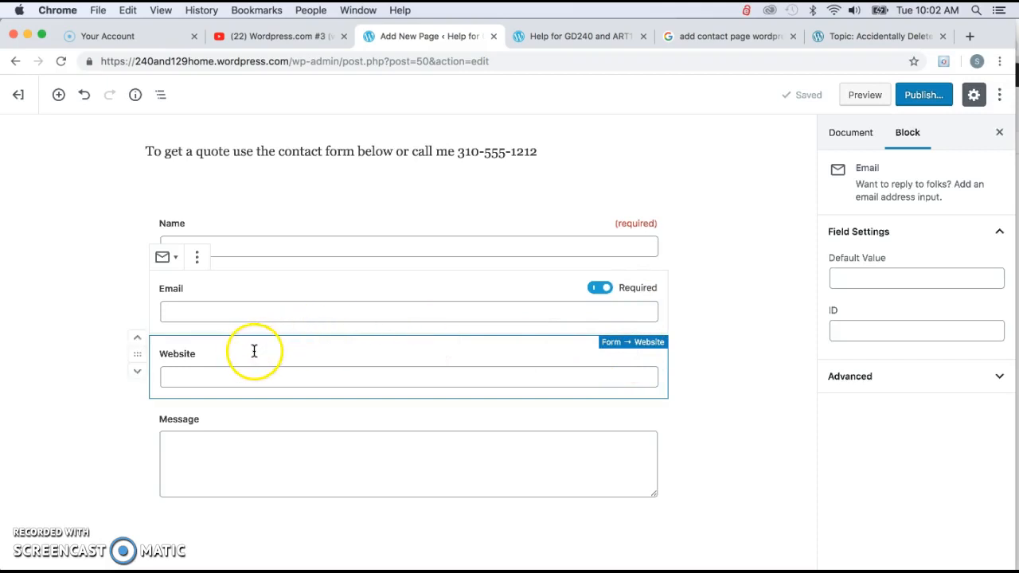
# - Remove the Website field from the contact form
pyautogui.click(643, 355)
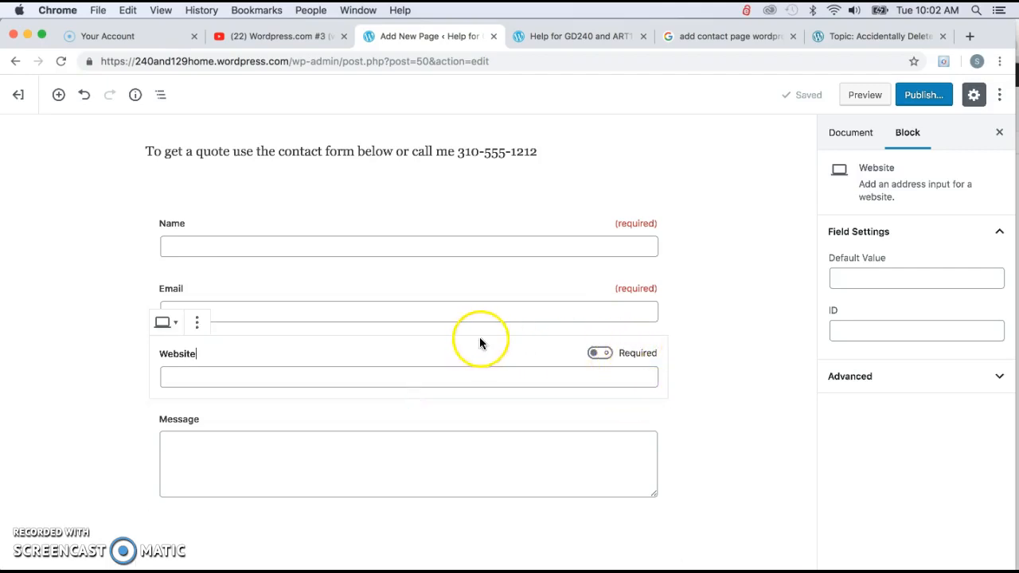
pyautogui.click(532, 374)
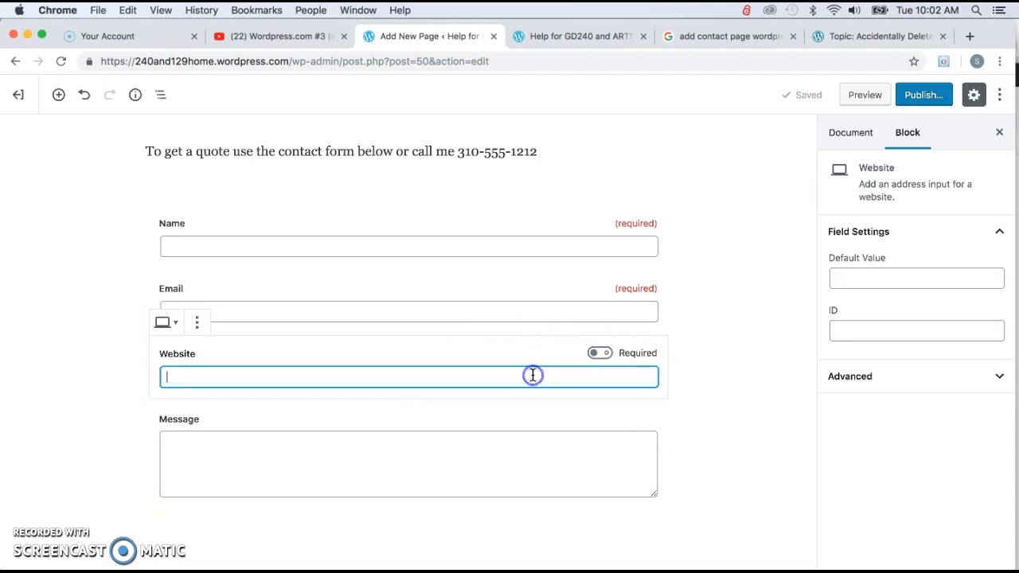
pyautogui.click(198, 322)
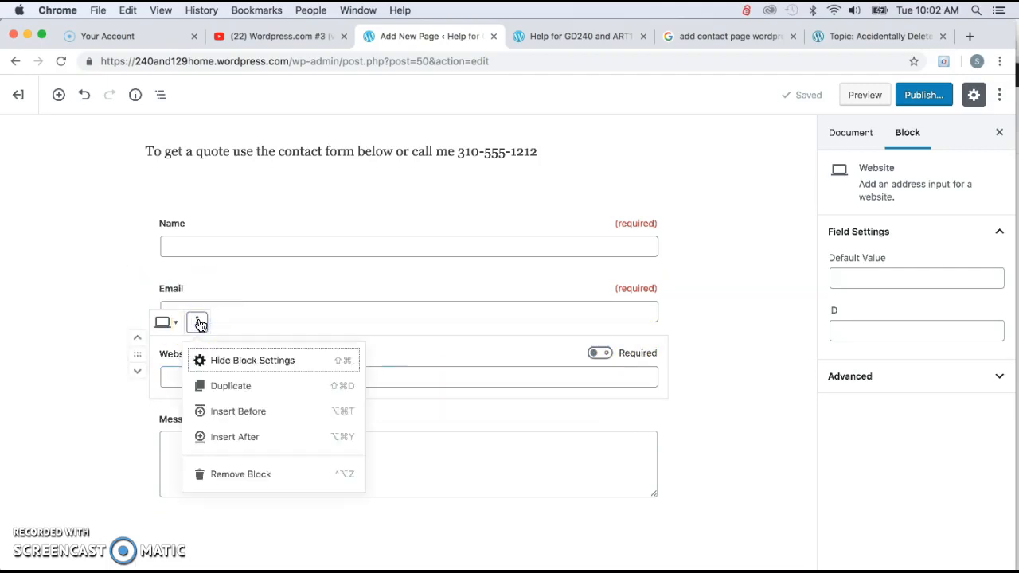
pyautogui.click(235, 474)
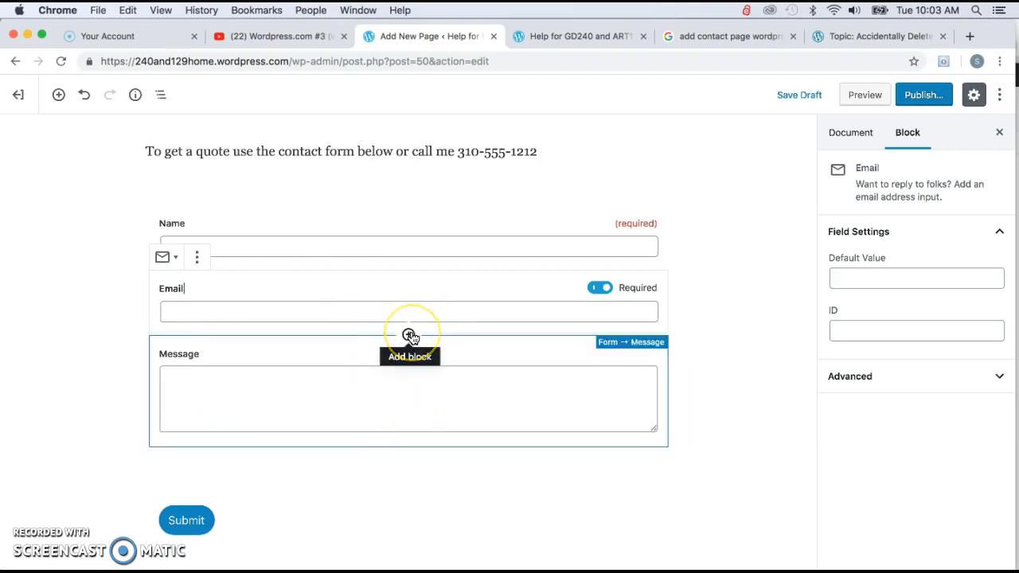
# - Browse the field types that can be inserted between the form's Email and Message fields
pyautogui.click(409, 334)
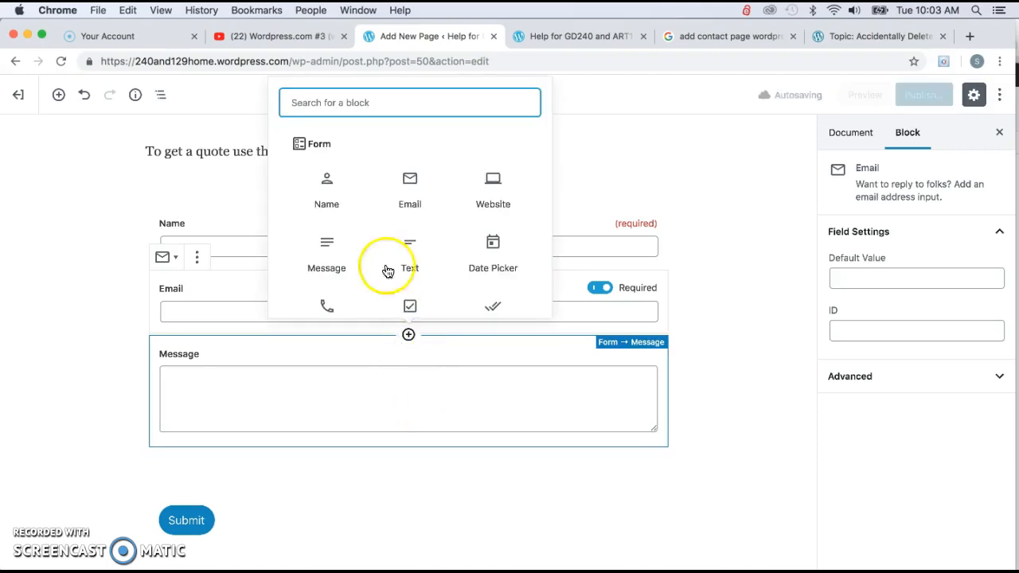
pyautogui.scroll(-2, 439, 289)
pyautogui.scroll(-1, 439, 291)
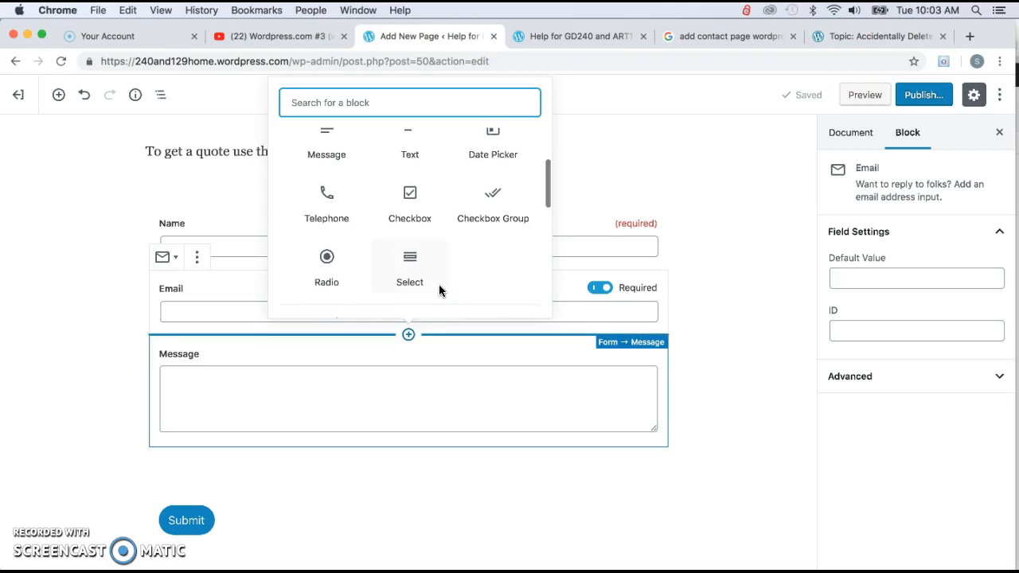
pyautogui.scroll(-3, 438, 289)
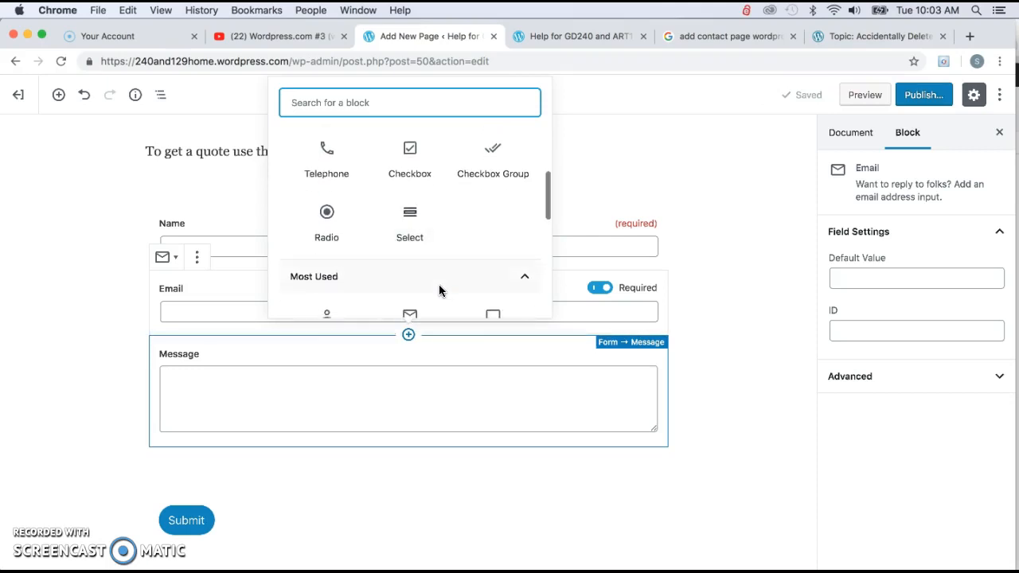
pyautogui.scroll(5, 439, 289)
# - Make the contact form's Message field required and select the whole Form block
pyautogui.click(548, 349)
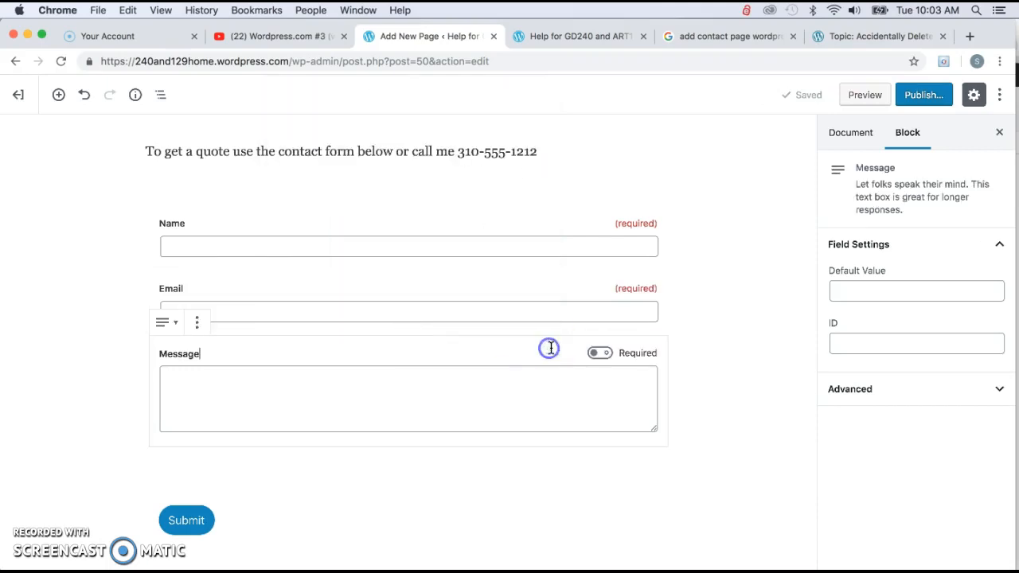
pyautogui.click(639, 355)
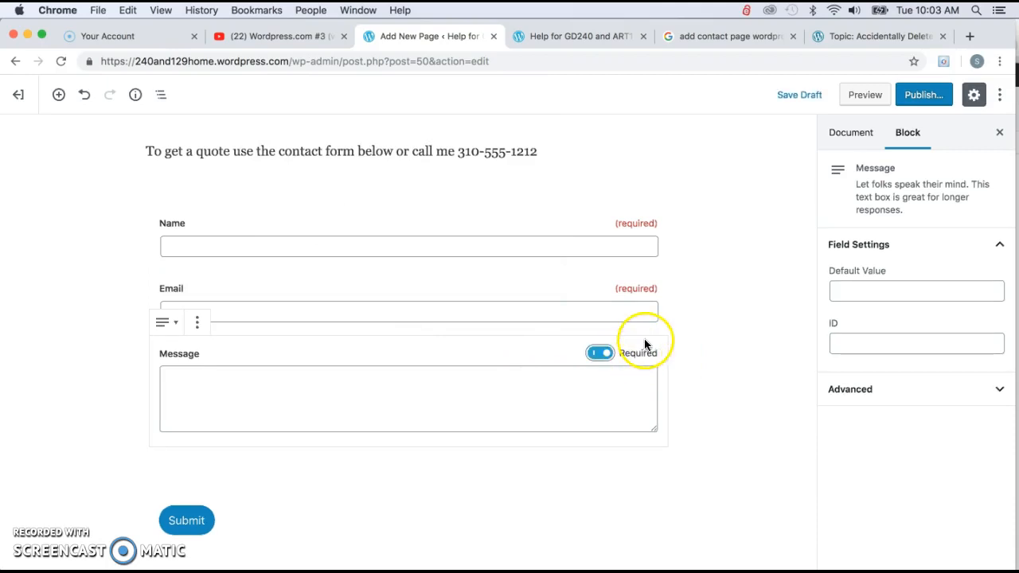
pyautogui.click(645, 342)
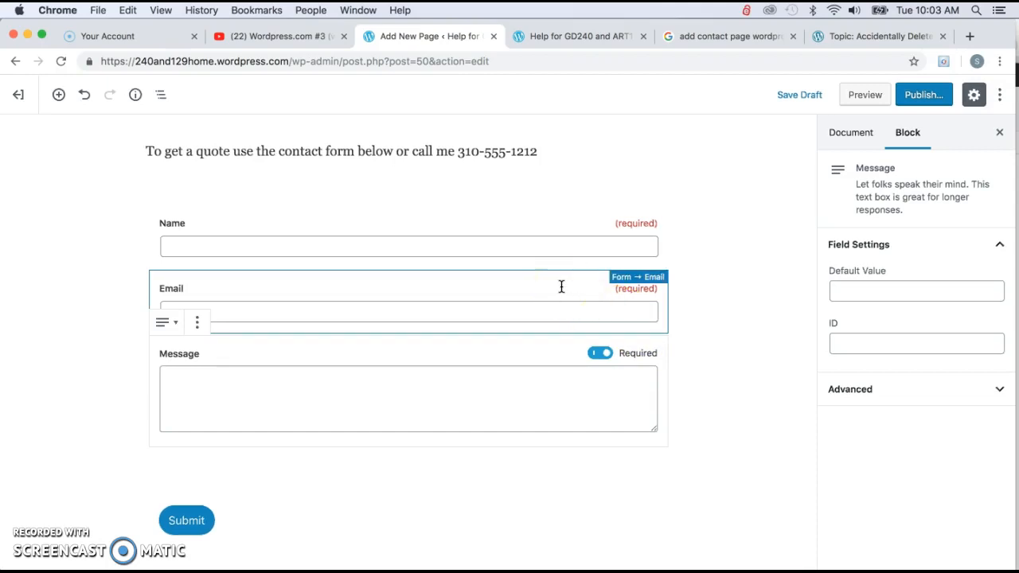
pyautogui.click(517, 397)
pyautogui.click(759, 257)
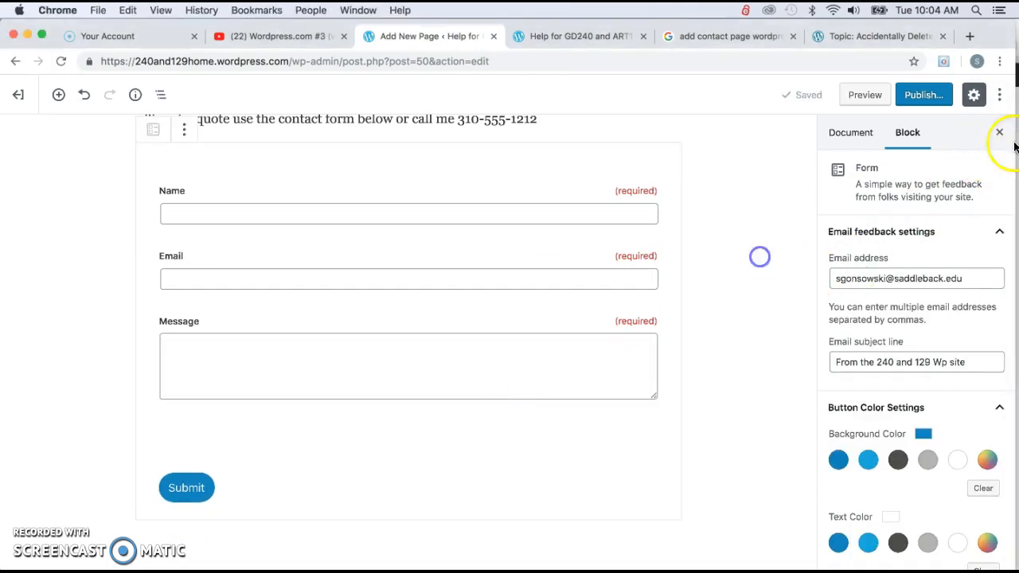
# - Publish the Contact page and copy its page link
pyautogui.click(919, 96)
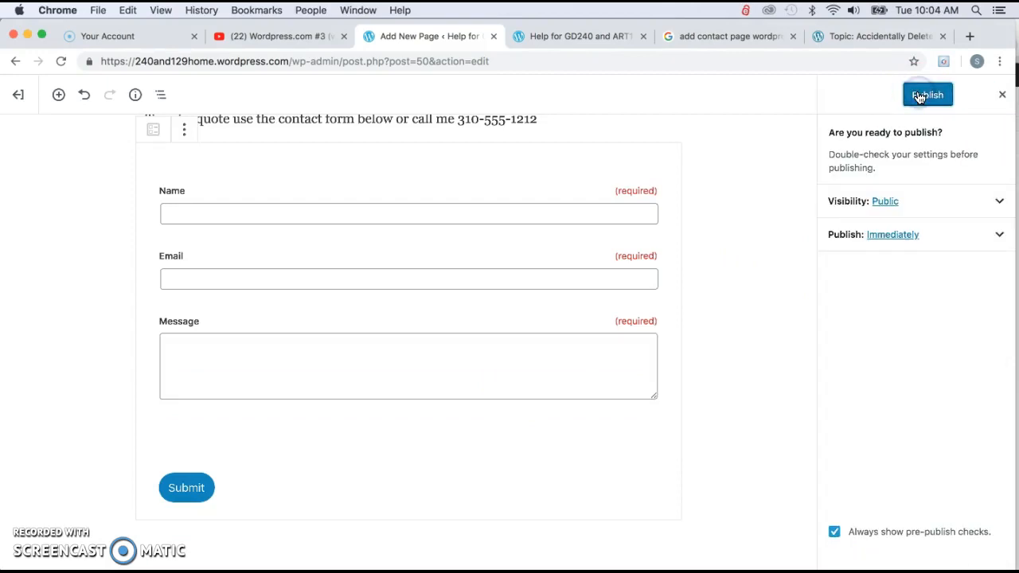
pyautogui.click(919, 95)
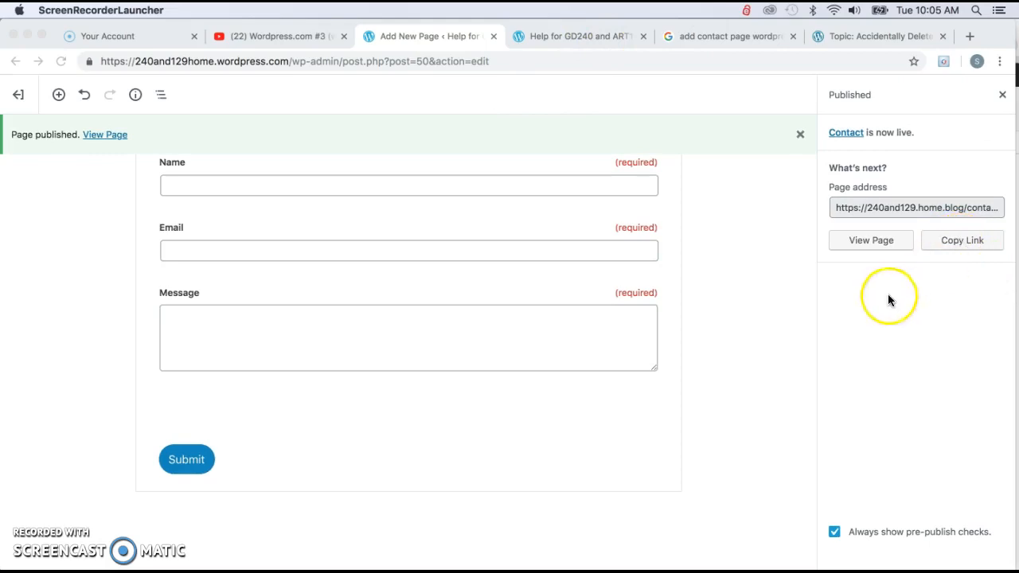
pyautogui.click(969, 239)
pyautogui.click(967, 240)
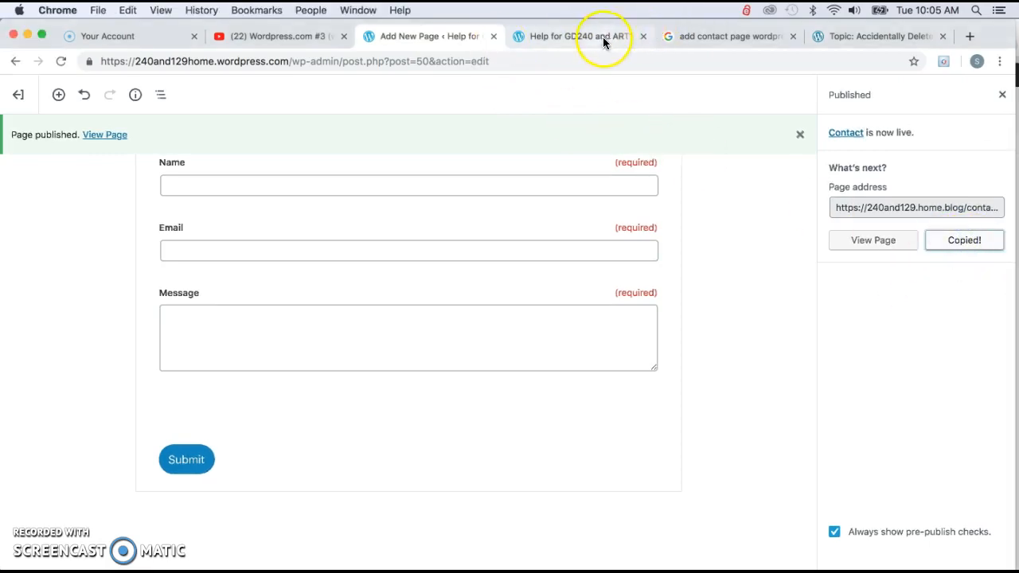
# - Load the copied Contact page link in the forum topic's browser tab and review the published contact form
pyautogui.click(875, 40)
pyautogui.click(388, 61)
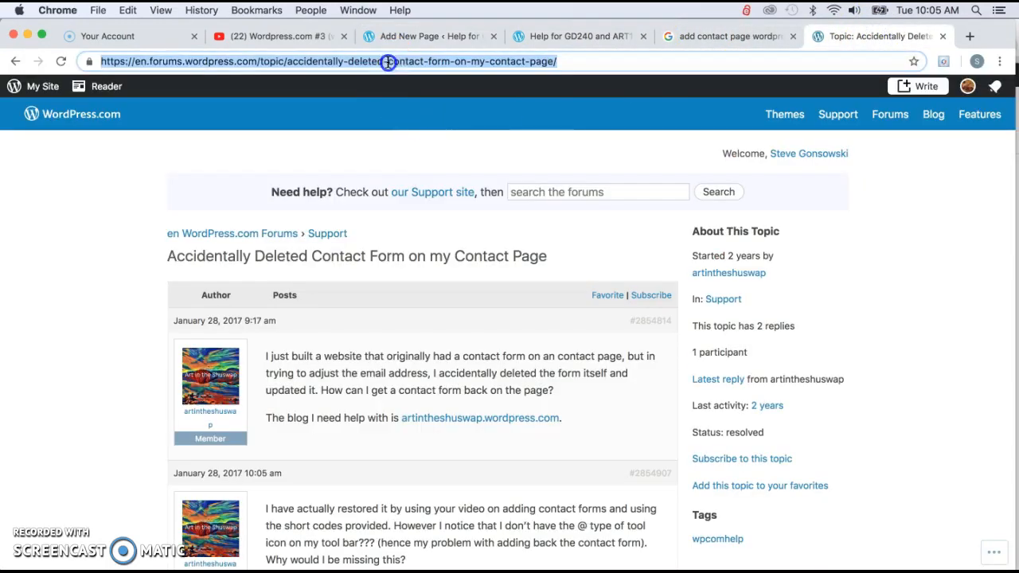
pyautogui.press('super+v')
pyautogui.press('Return')
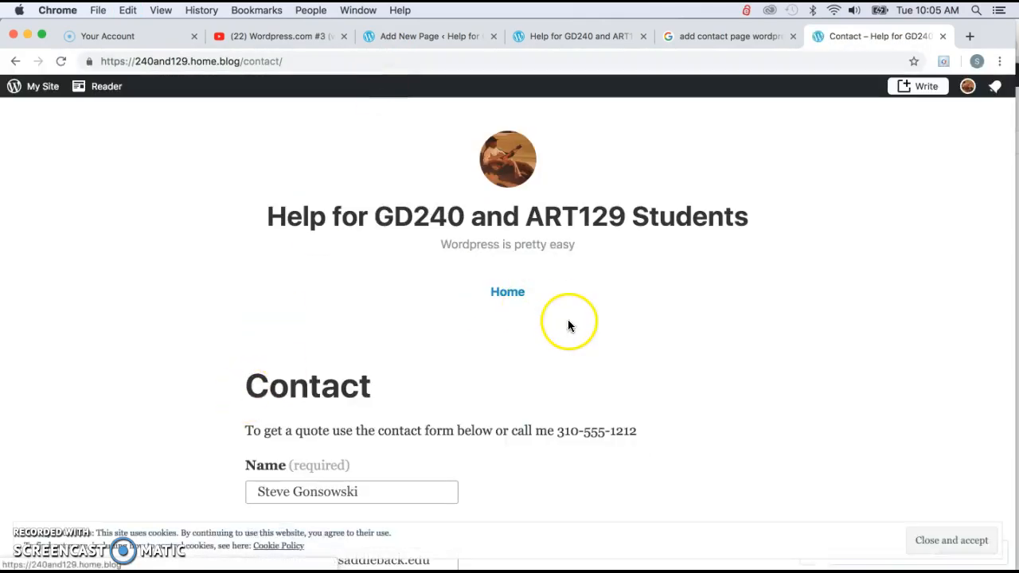
pyautogui.scroll(-5, 362, 342)
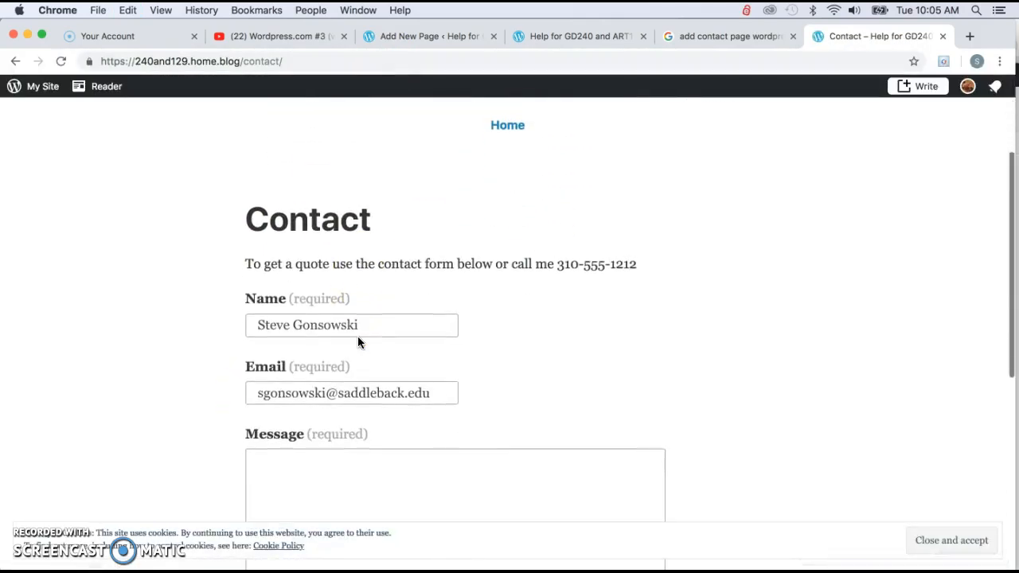
pyautogui.scroll(-3, 150, 391)
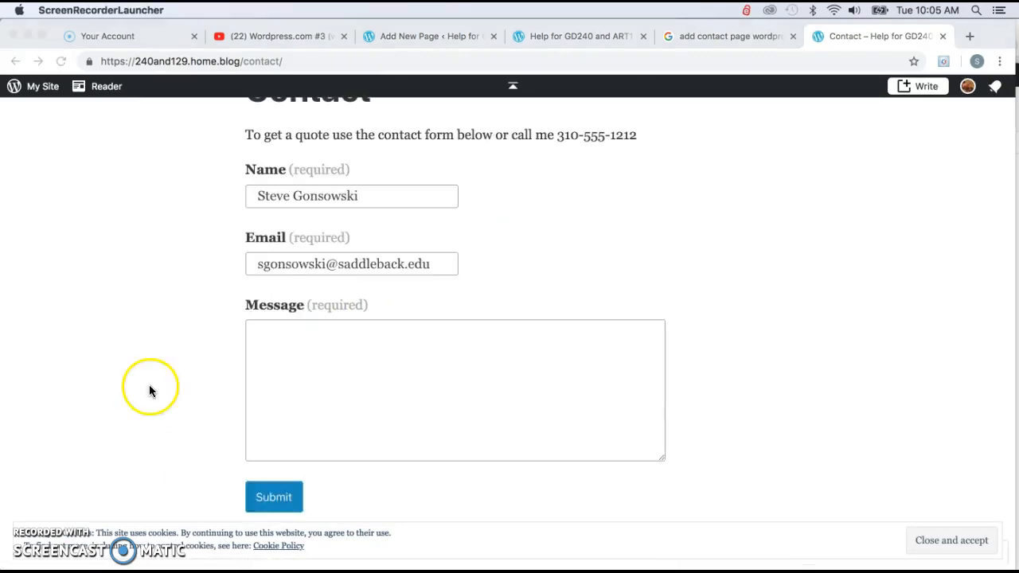
pyautogui.scroll(3, 207, 338)
pyautogui.scroll(-2, 207, 345)
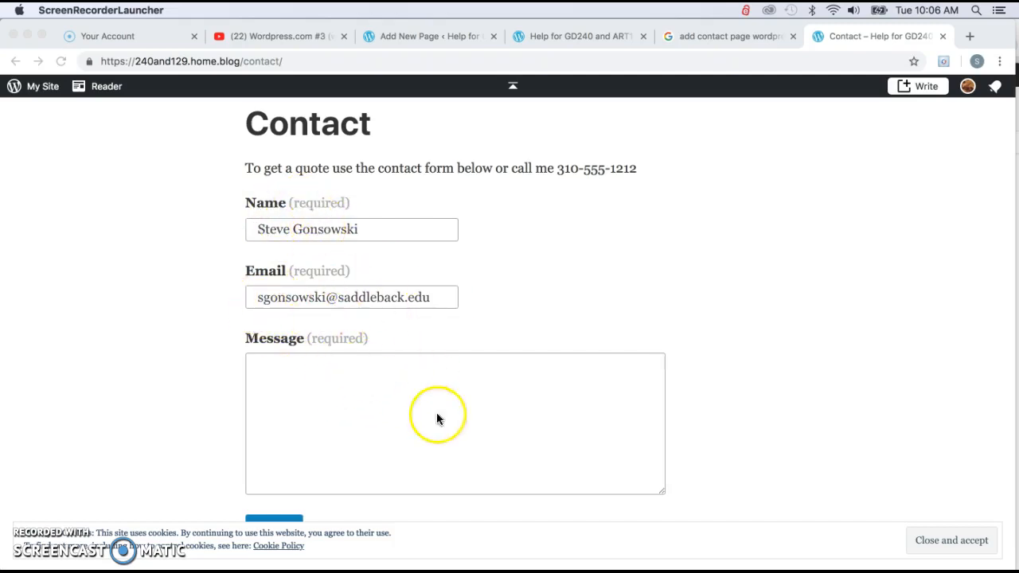
pyautogui.scroll(-2, 370, 405)
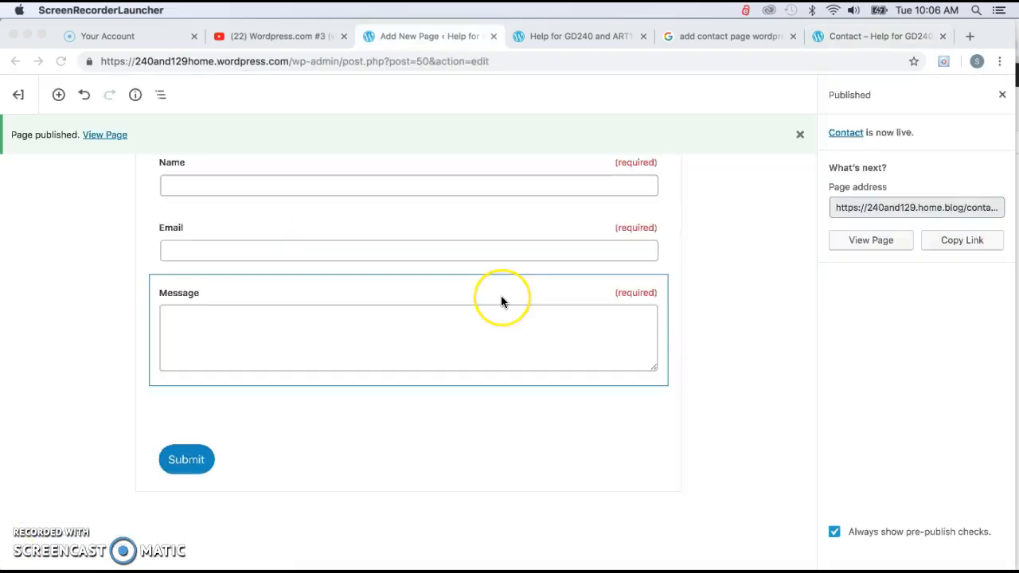
# - Leave the Contact page editor and return to the list of all pages
pyautogui.scroll(3, 501, 296)
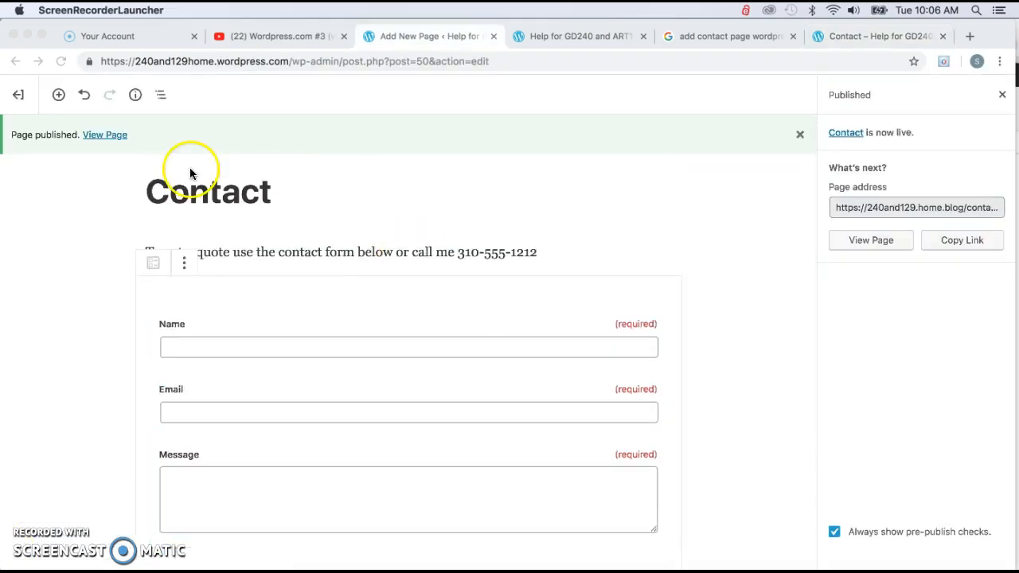
pyautogui.click(20, 97)
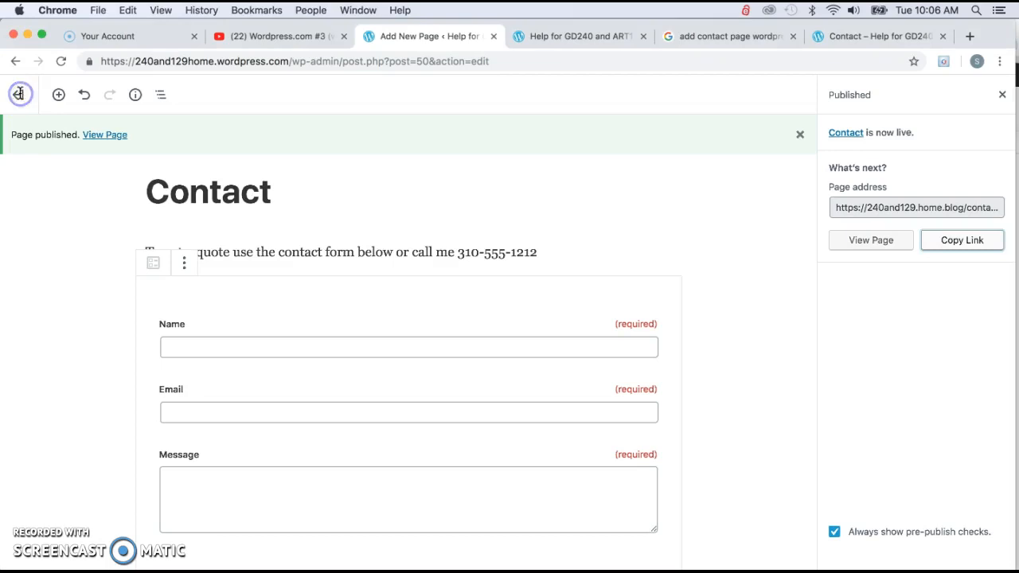
pyautogui.click(18, 96)
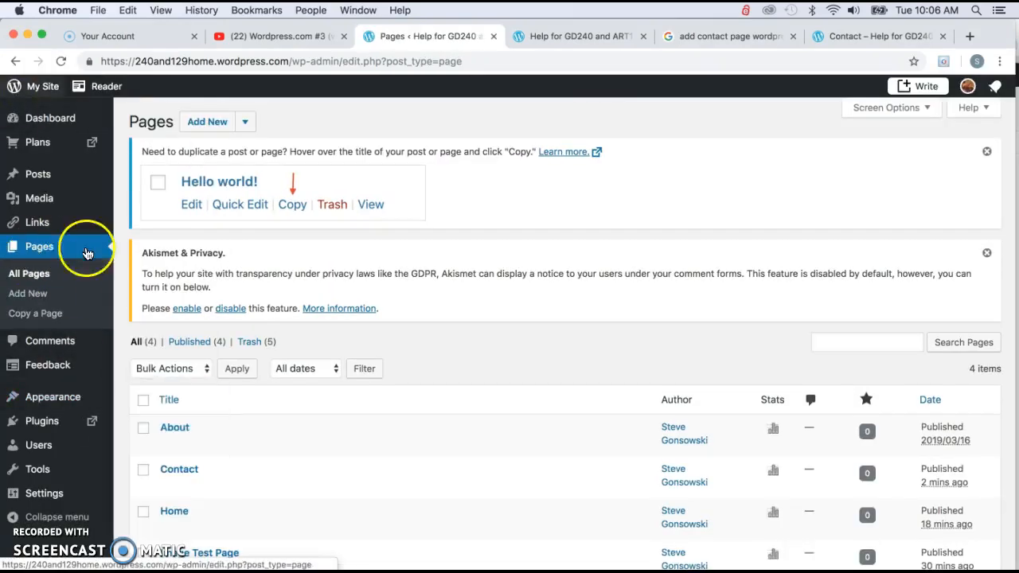
pyautogui.scroll(-3, 375, 321)
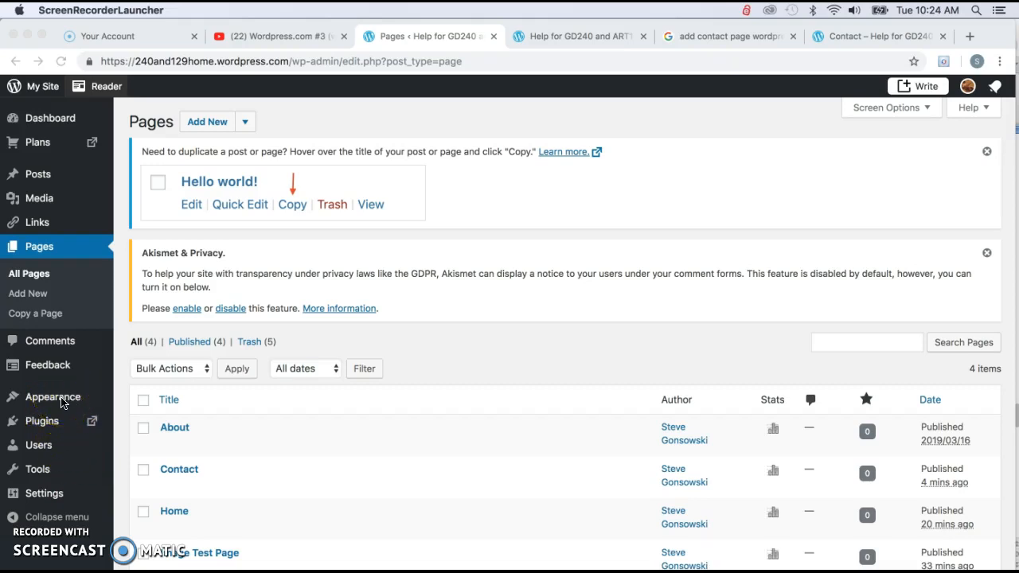
# - Open the site's menu settings and go to the structure of the Primary menu
pyautogui.moveTo(57, 400)
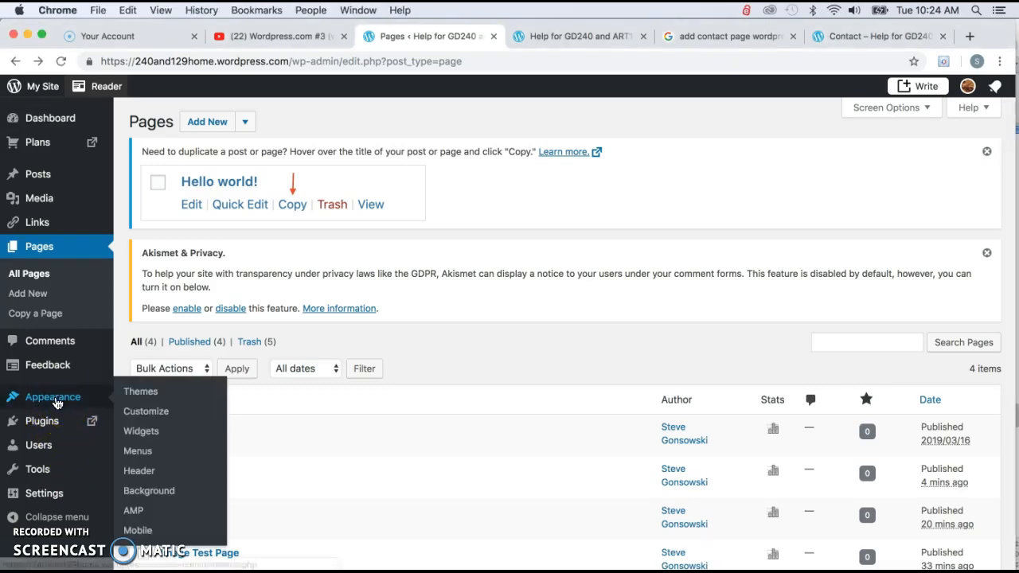
pyautogui.click(129, 393)
pyautogui.click(140, 450)
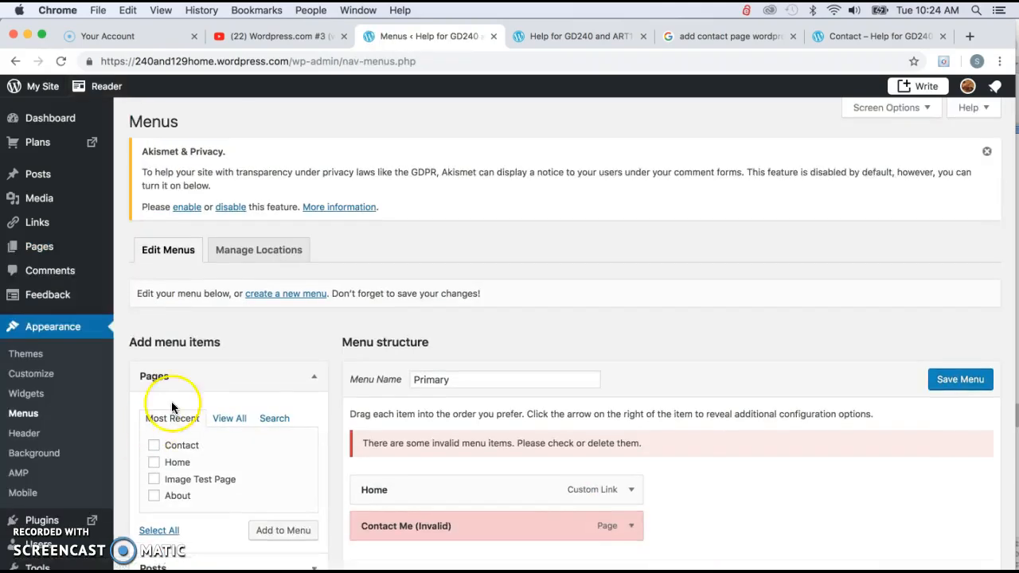
pyautogui.click(101, 561)
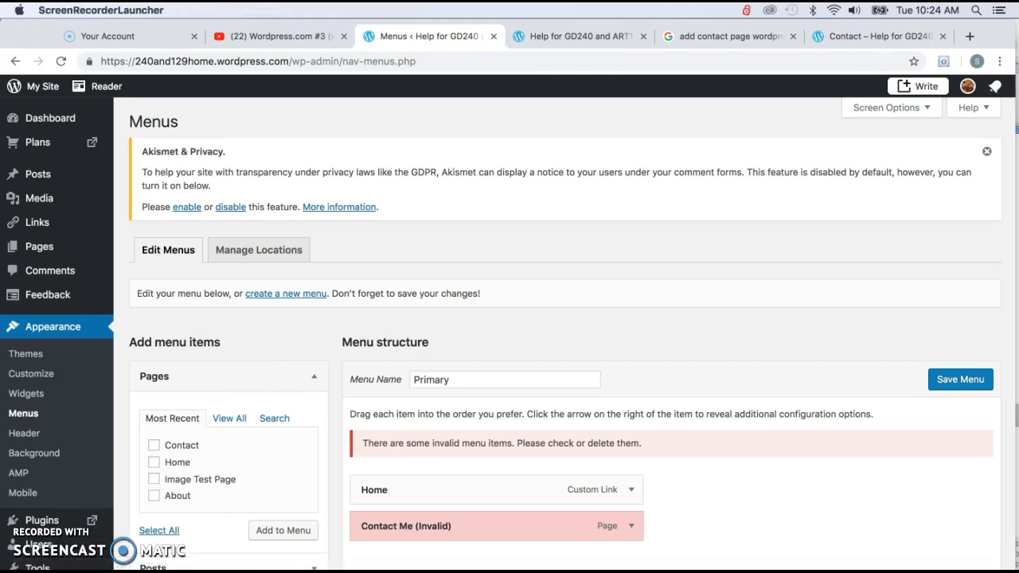
pyautogui.scroll(-3, 493, 377)
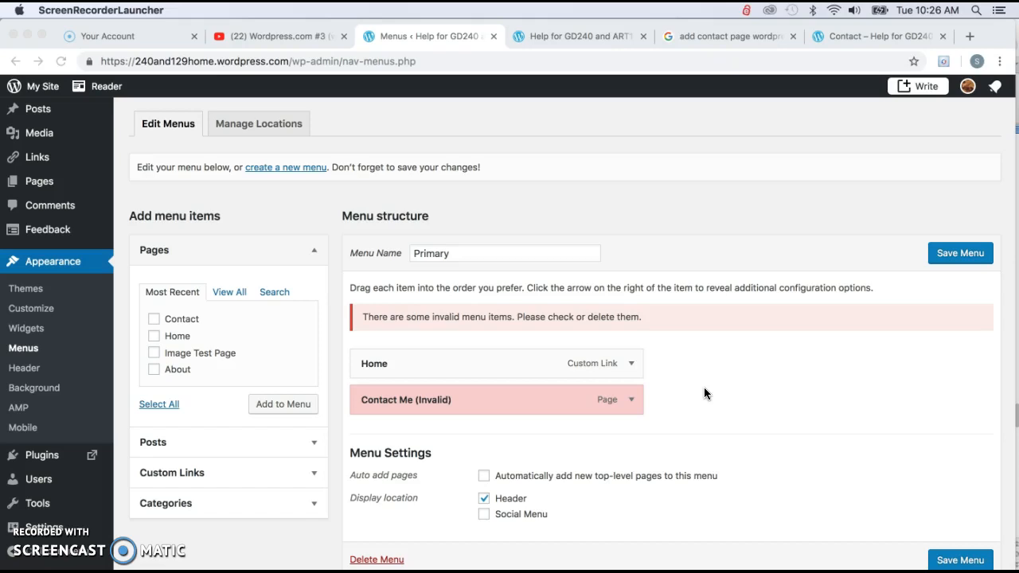
# - Remove the invalid Contact Me item from the Primary menu and save the menu
pyautogui.click(631, 401)
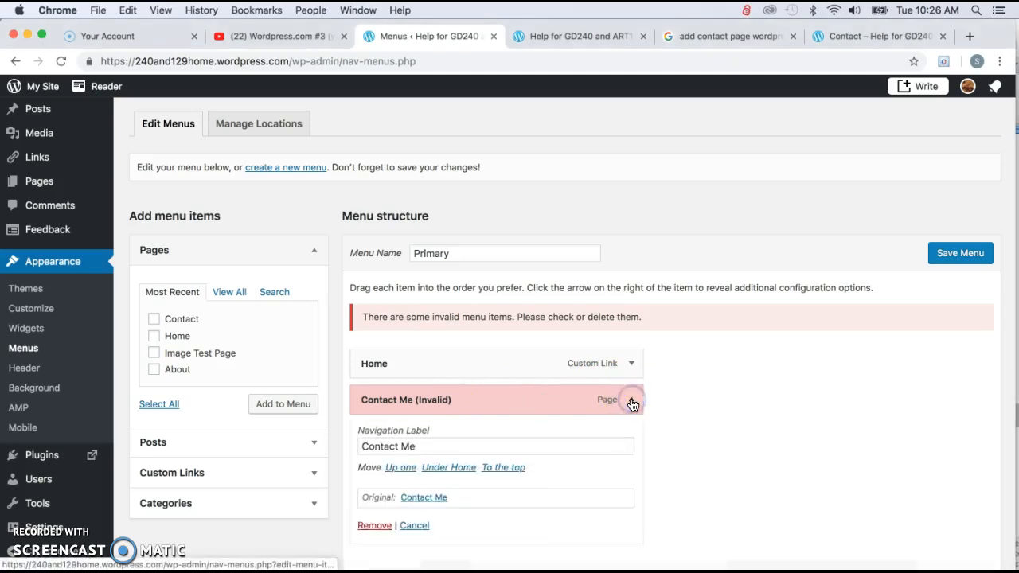
pyautogui.click(371, 527)
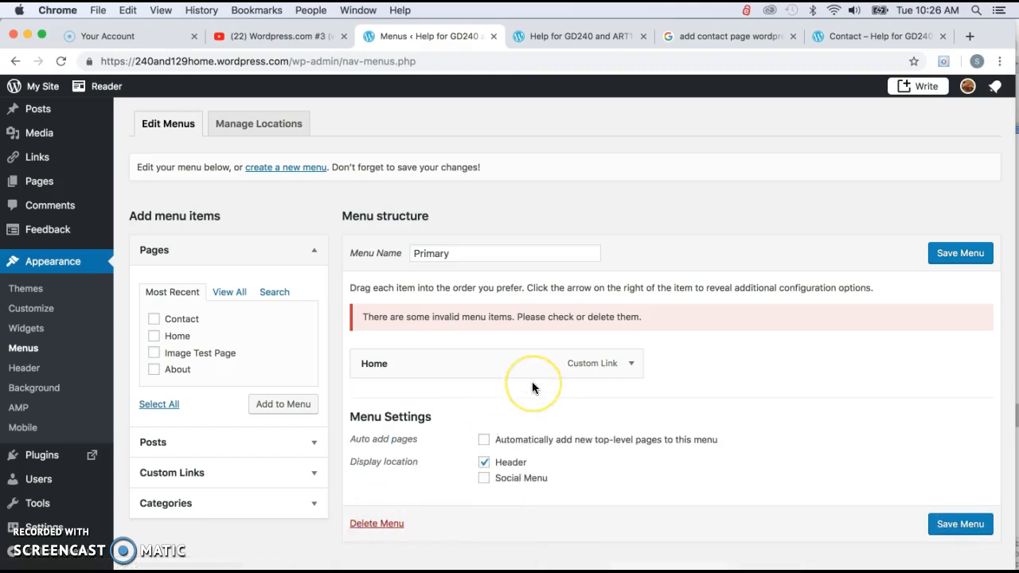
pyautogui.click(958, 253)
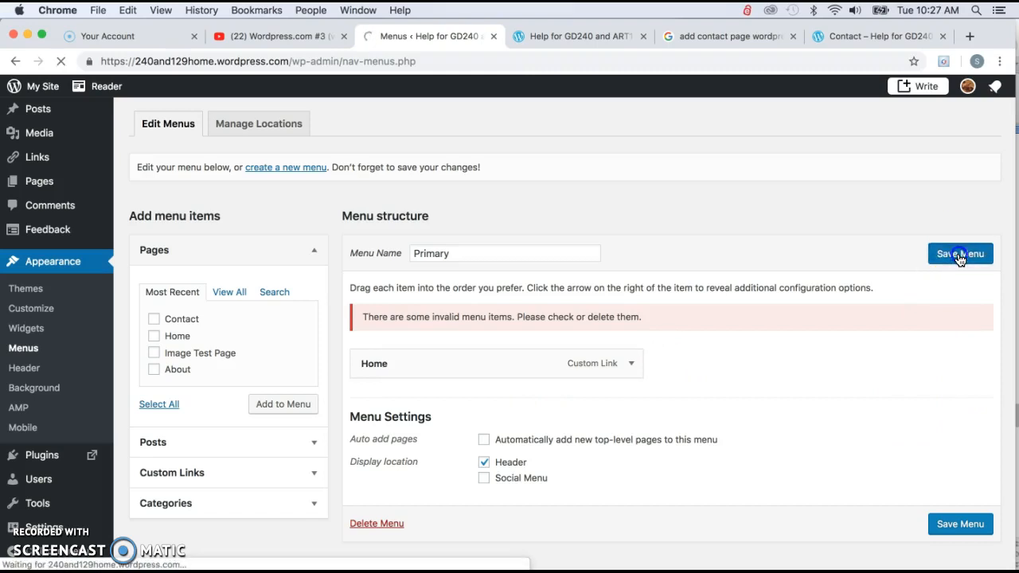
pyautogui.click(965, 529)
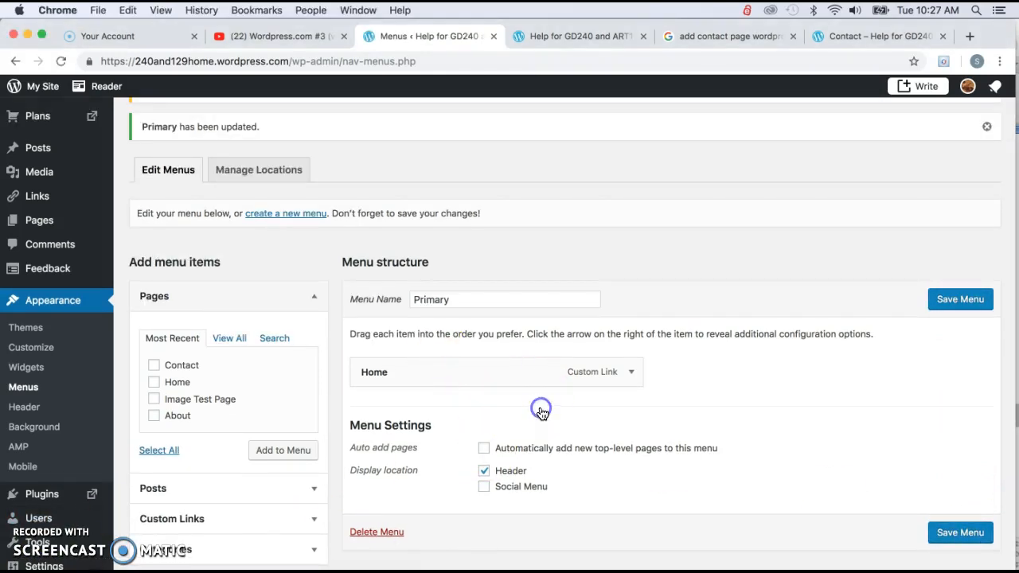
pyautogui.click(499, 452)
pyautogui.scroll(-2, 518, 498)
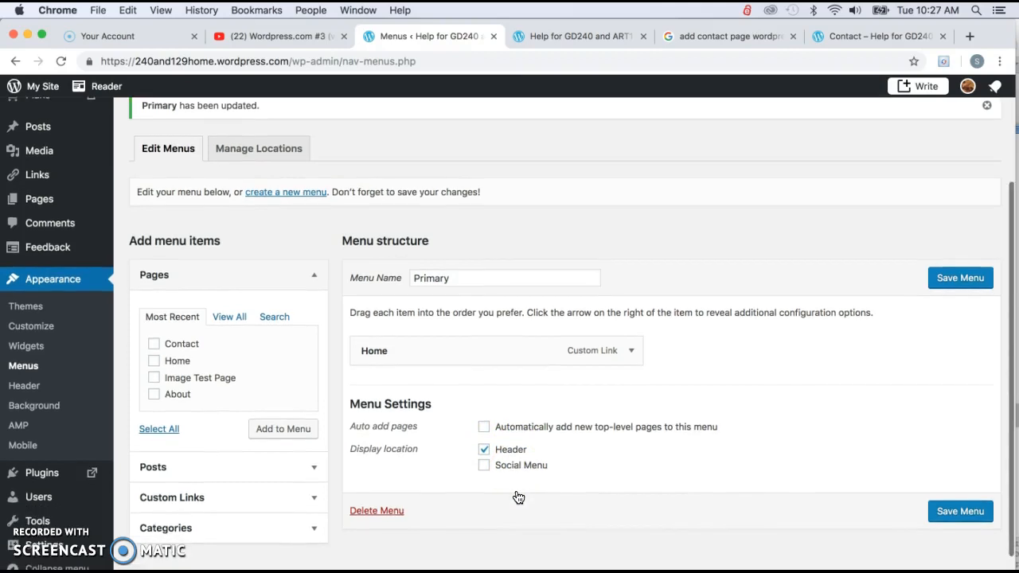
pyautogui.scroll(2, 518, 498)
pyautogui.scroll(-1, 518, 497)
pyautogui.scroll(-1, 518, 498)
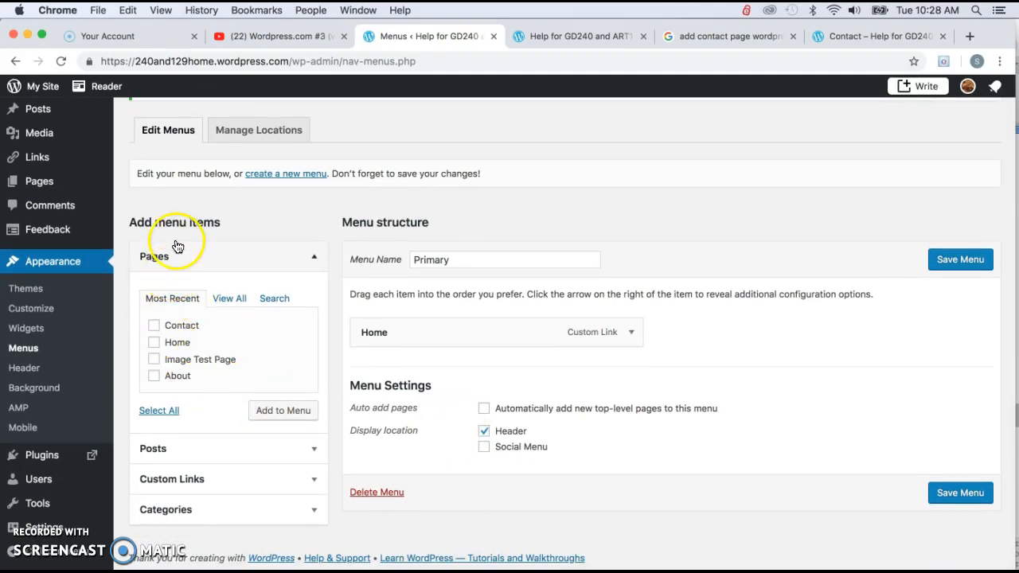
# - Add the Contact, Image Test Page and About pages to the Primary menu
pyautogui.click(153, 266)
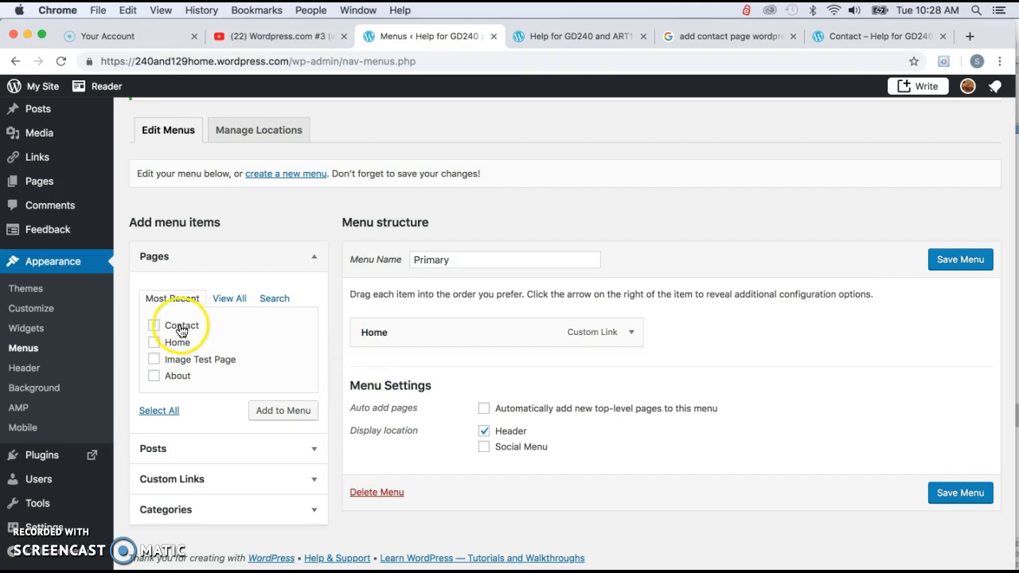
pyautogui.click(155, 326)
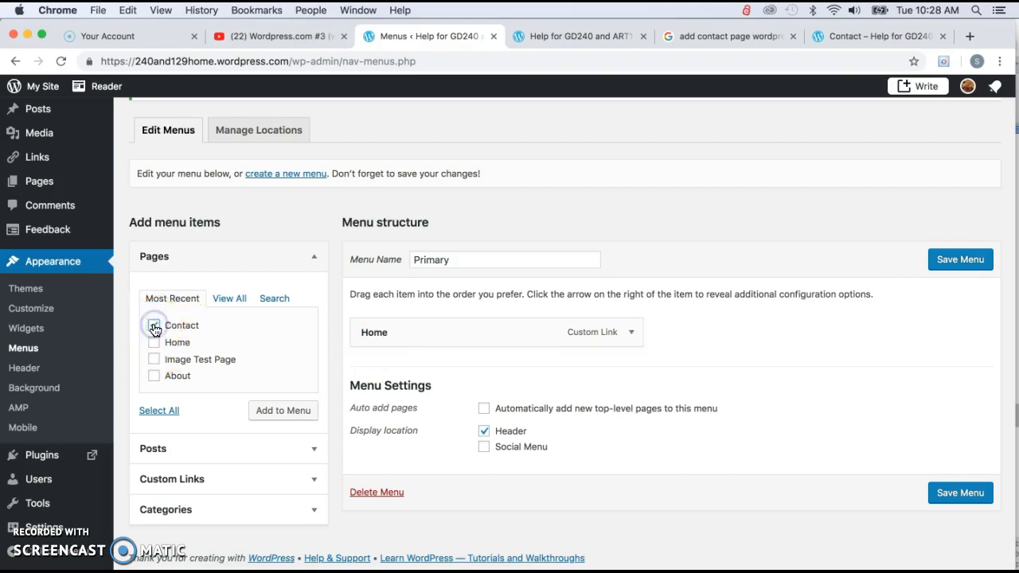
pyautogui.click(295, 422)
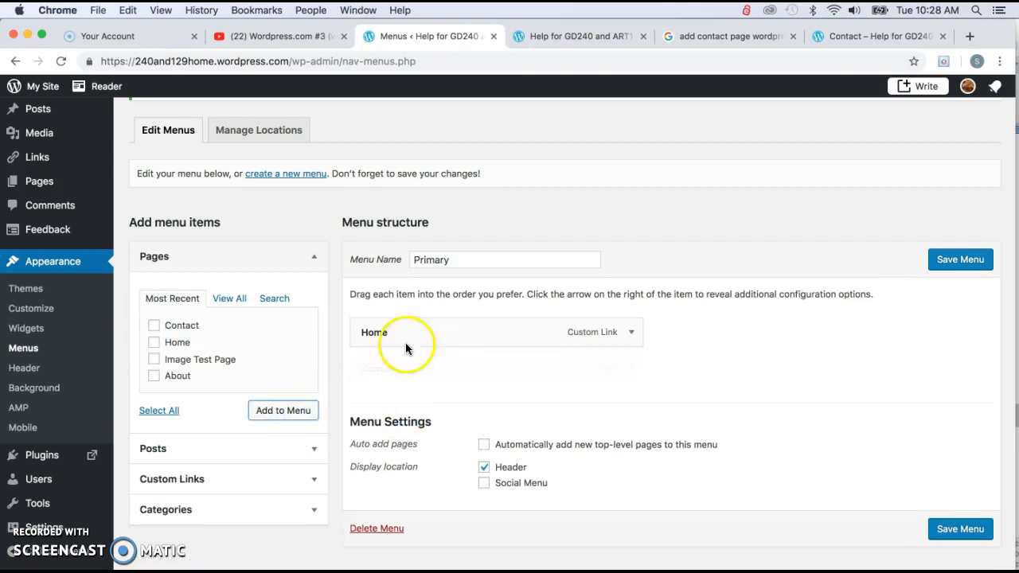
pyautogui.click(154, 359)
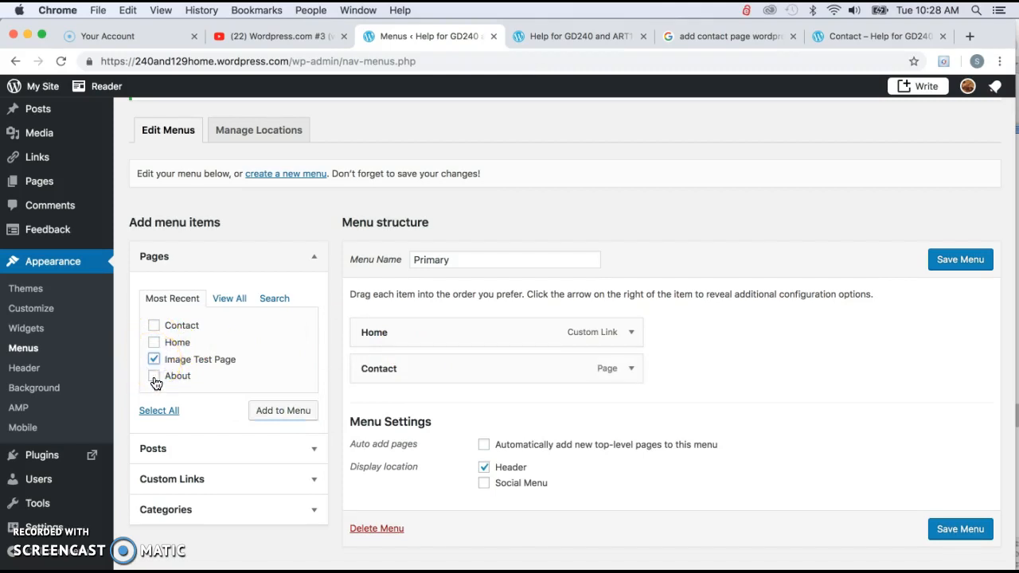
pyautogui.click(154, 376)
pyautogui.click(274, 412)
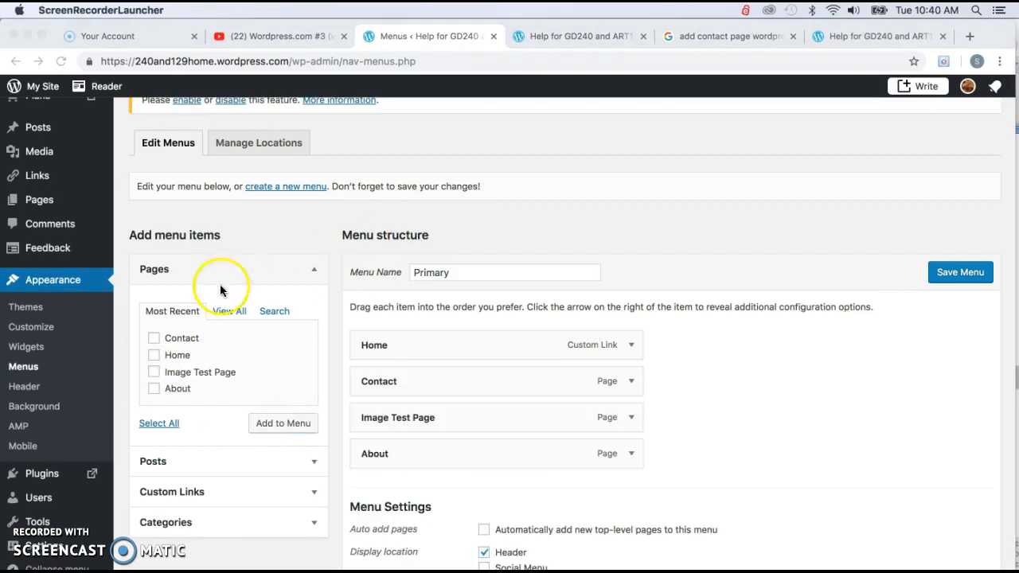
# - Add the Home page to the Primary menu alongside the existing Home custom link and save the menu
pyautogui.click(153, 355)
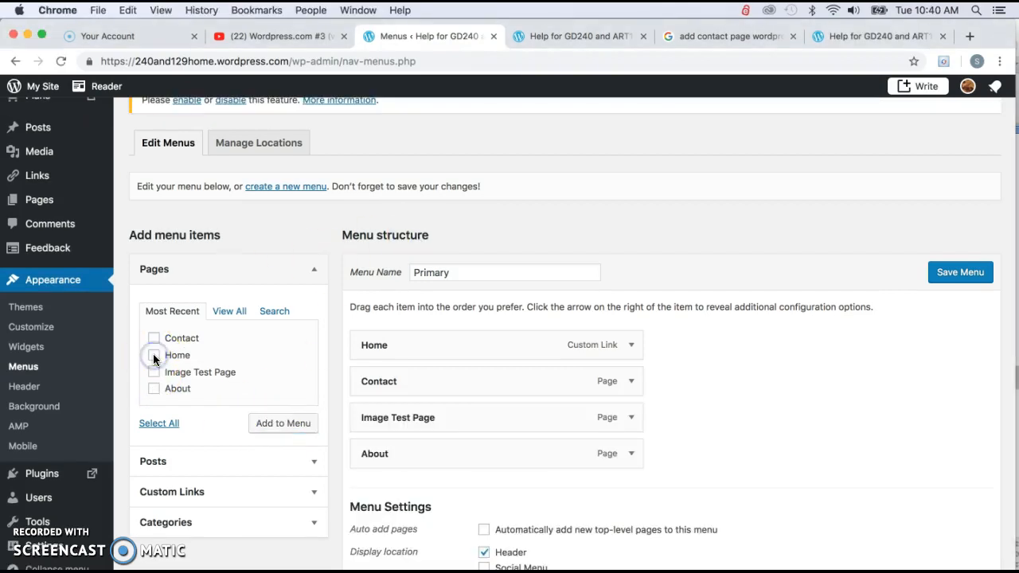
pyautogui.click(154, 355)
pyautogui.click(362, 366)
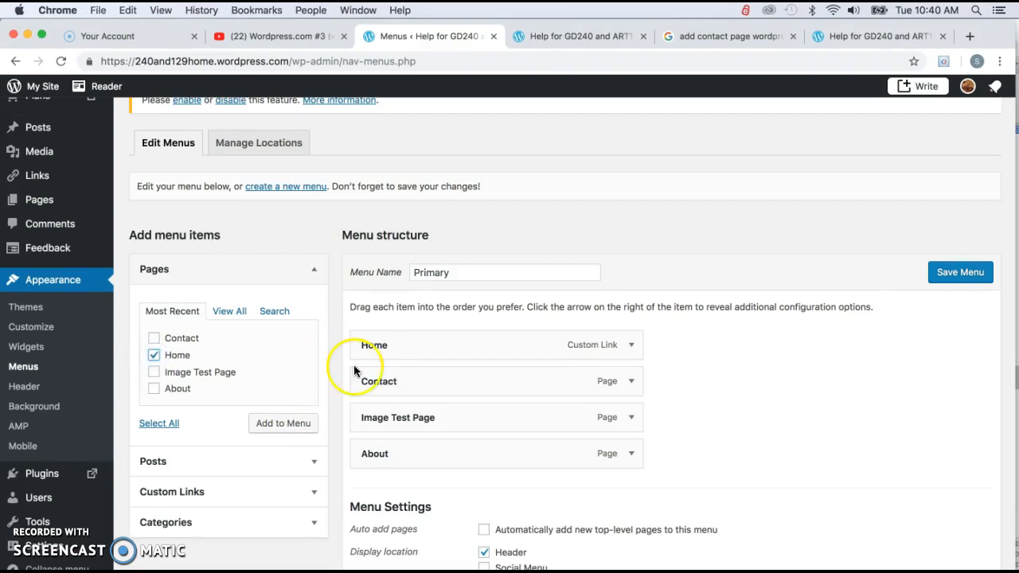
pyautogui.scroll(-2, 358, 370)
pyautogui.click(423, 271)
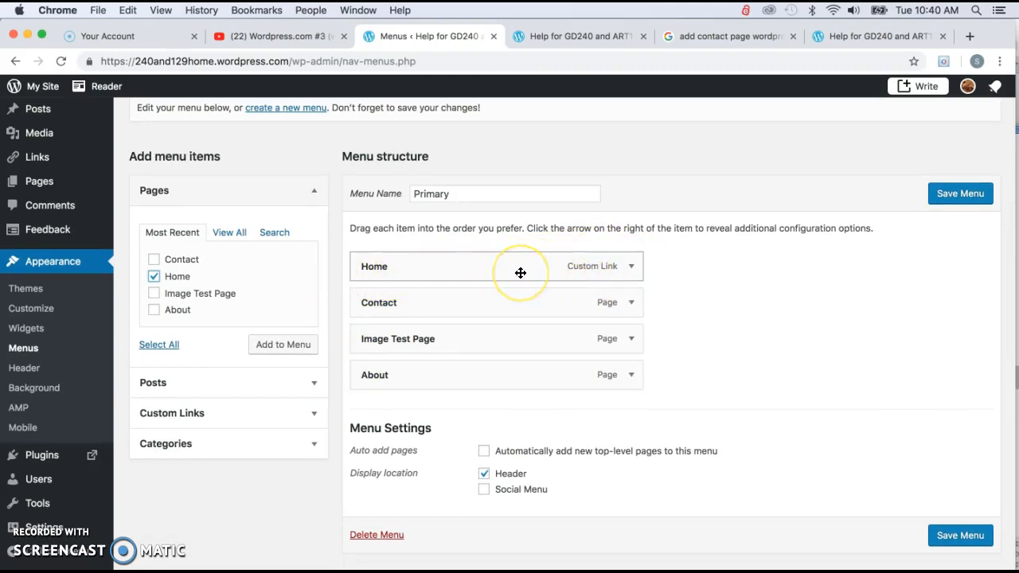
pyautogui.click(273, 344)
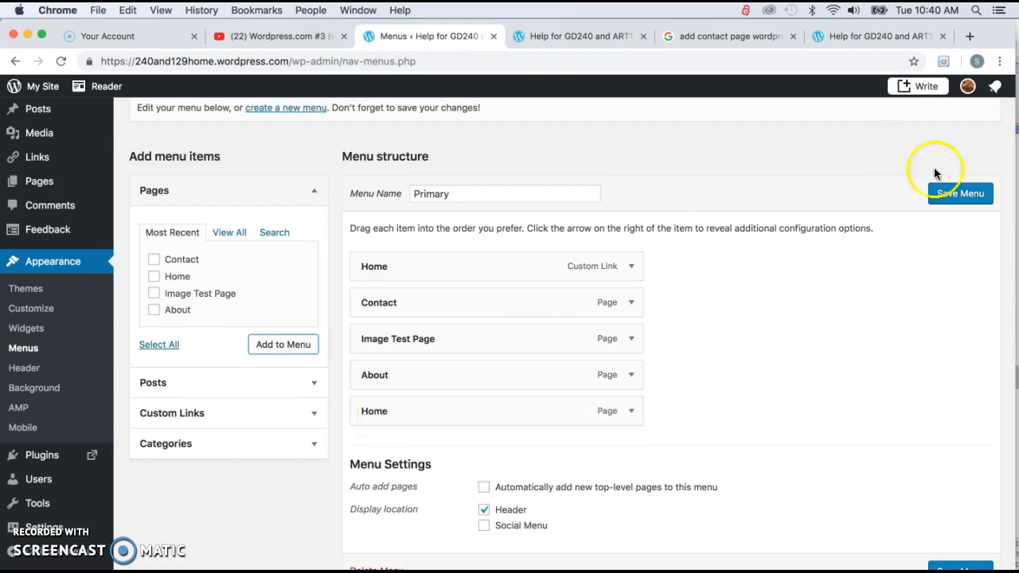
pyautogui.click(973, 196)
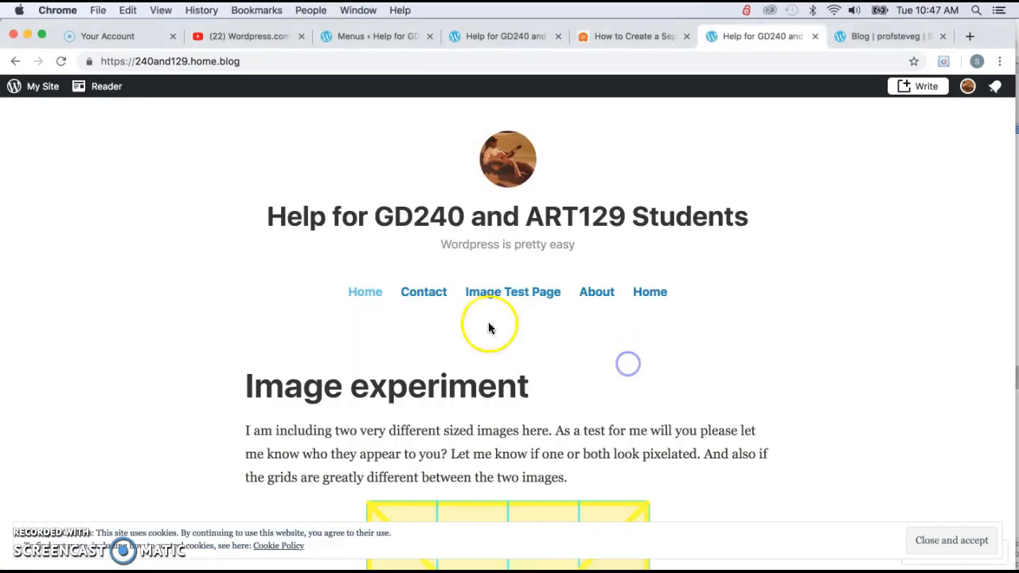
# - Test the published site's navigation by opening Contact, Image Test Page, About and both Home links
pyautogui.click(428, 293)
pyautogui.click(500, 294)
pyautogui.click(596, 292)
pyautogui.click(650, 292)
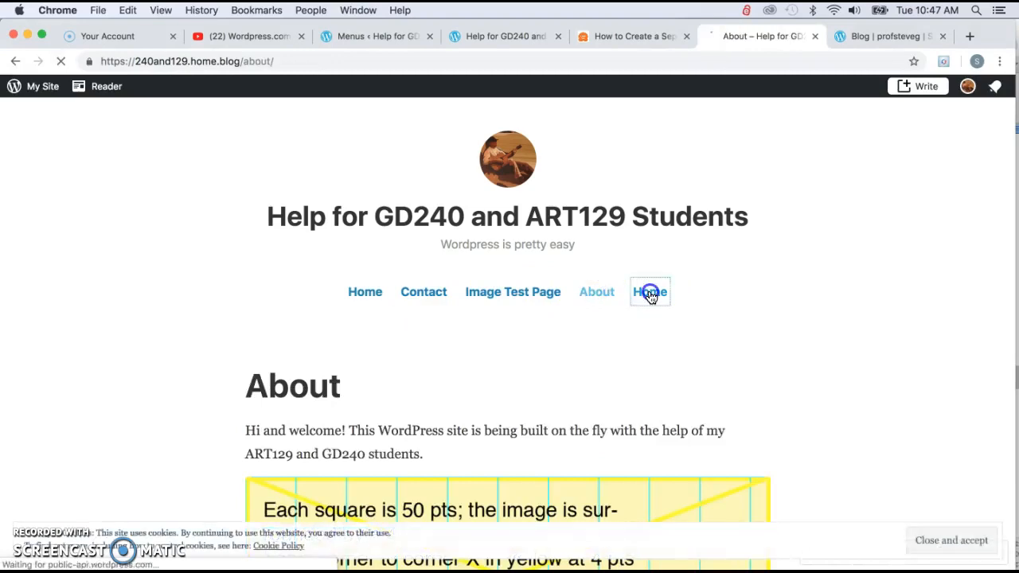
pyautogui.click(371, 310)
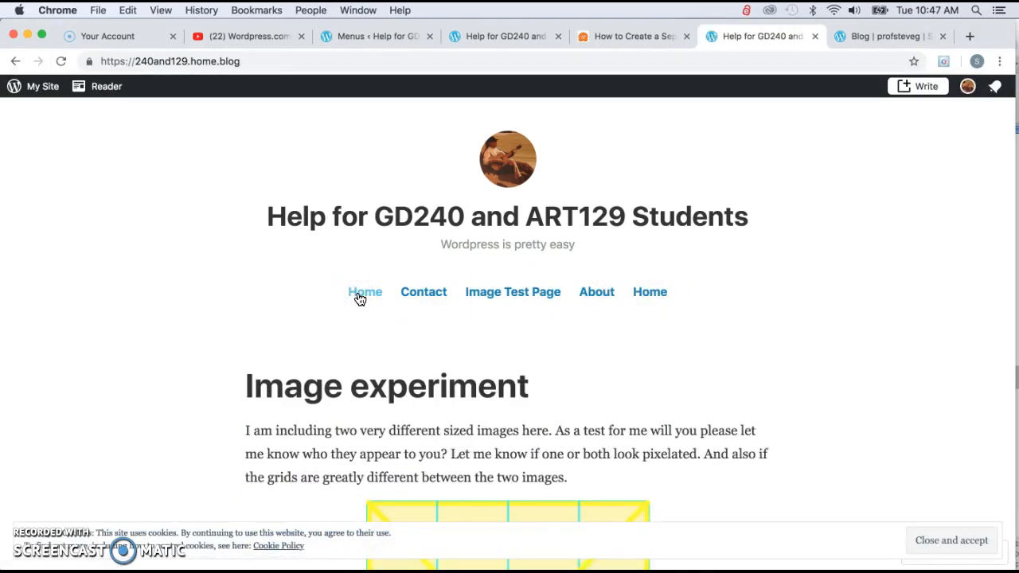
# - Check the address and content of the page that the first Home link opens
pyautogui.click(253, 60)
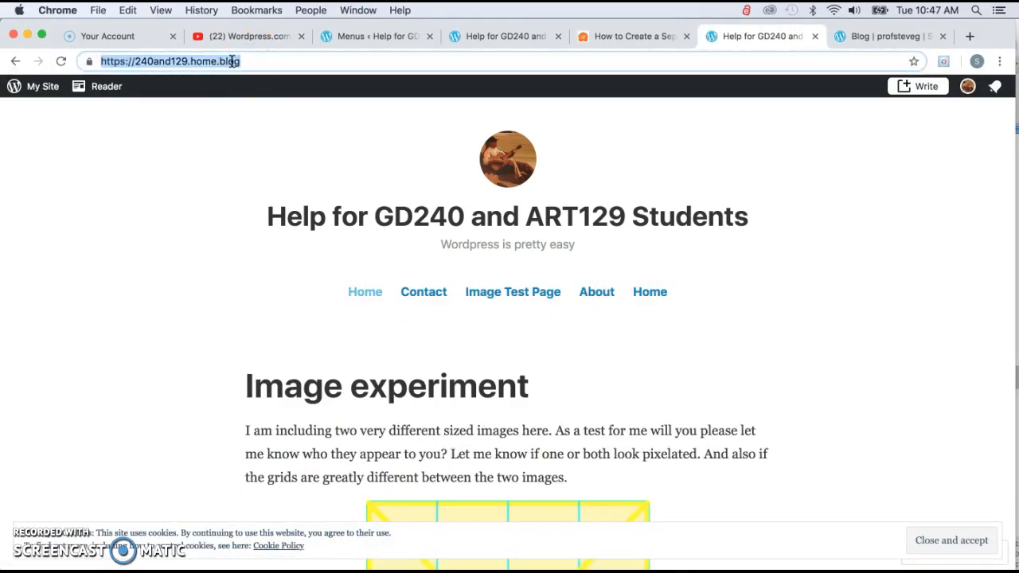
pyautogui.click(232, 61)
pyautogui.click(497, 246)
pyautogui.click(447, 352)
pyautogui.scroll(-3, 446, 356)
pyautogui.scroll(3, 446, 356)
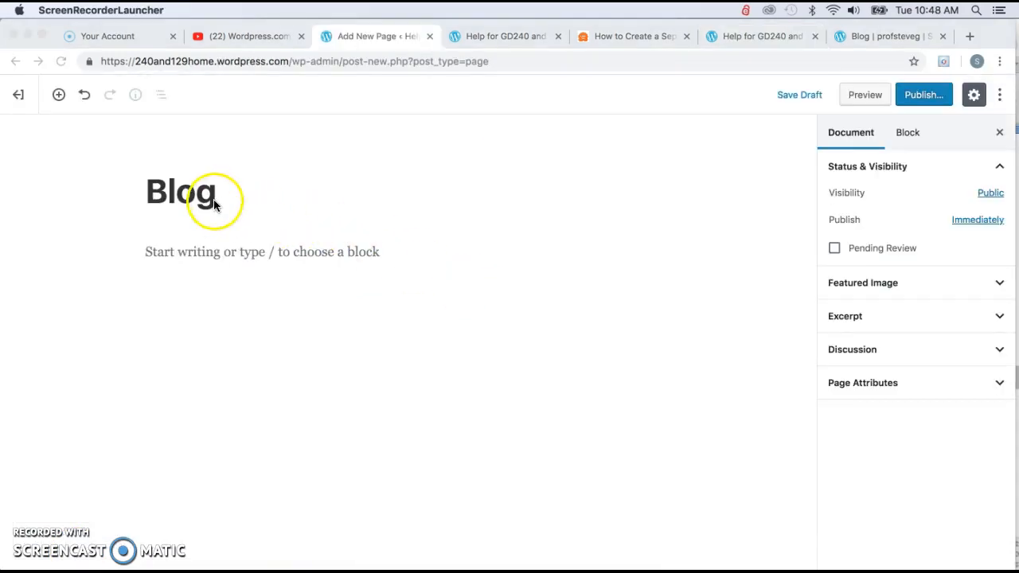
# - Save the new Blog page as a draft and publish it
pyautogui.click(799, 96)
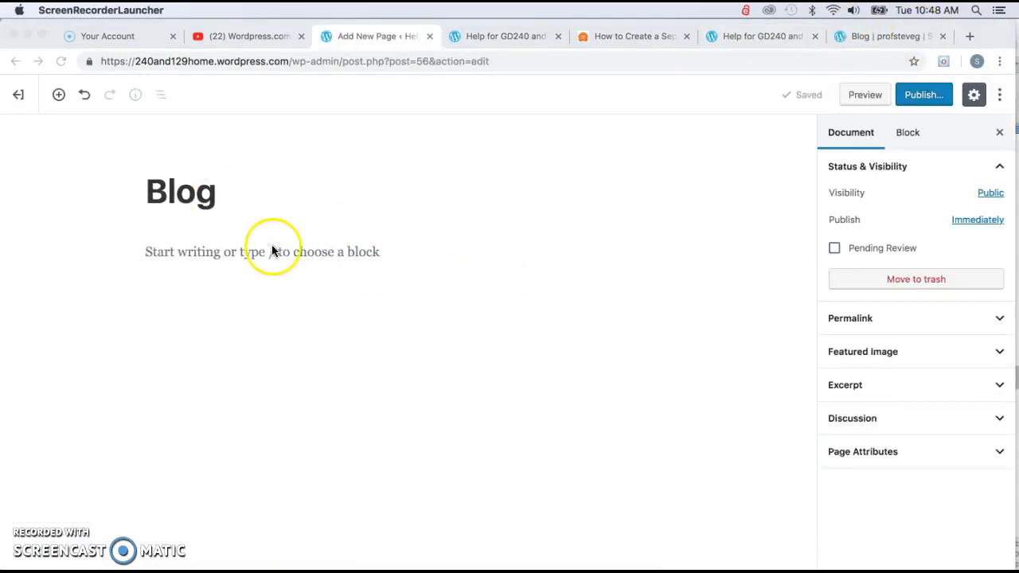
pyautogui.click(929, 95)
pyautogui.click(923, 94)
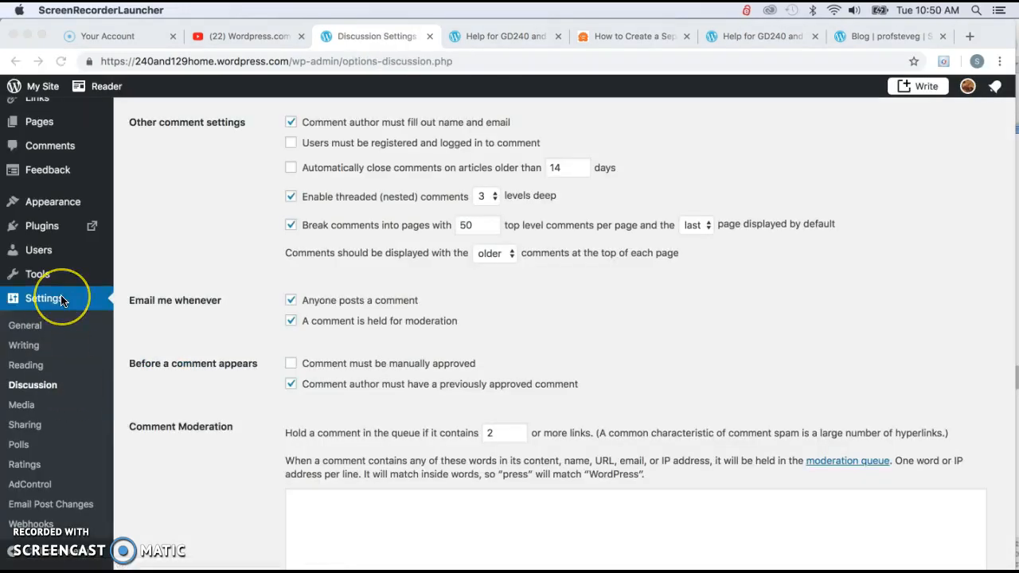
# - In the reading settings, set a static homepage to Home and the posts page to Blog, save, and reload the published site
pyautogui.click(21, 370)
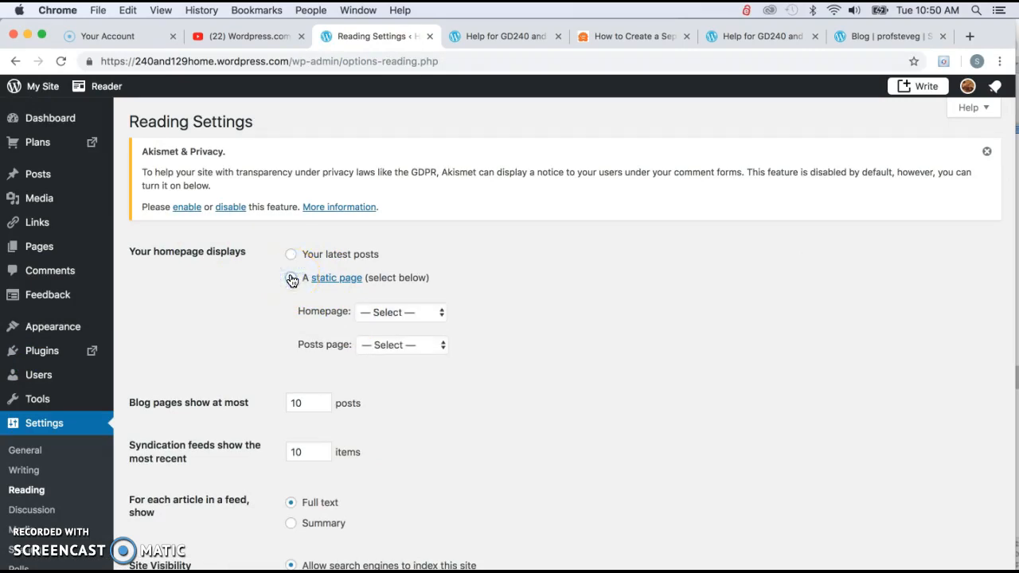
pyautogui.click(439, 314)
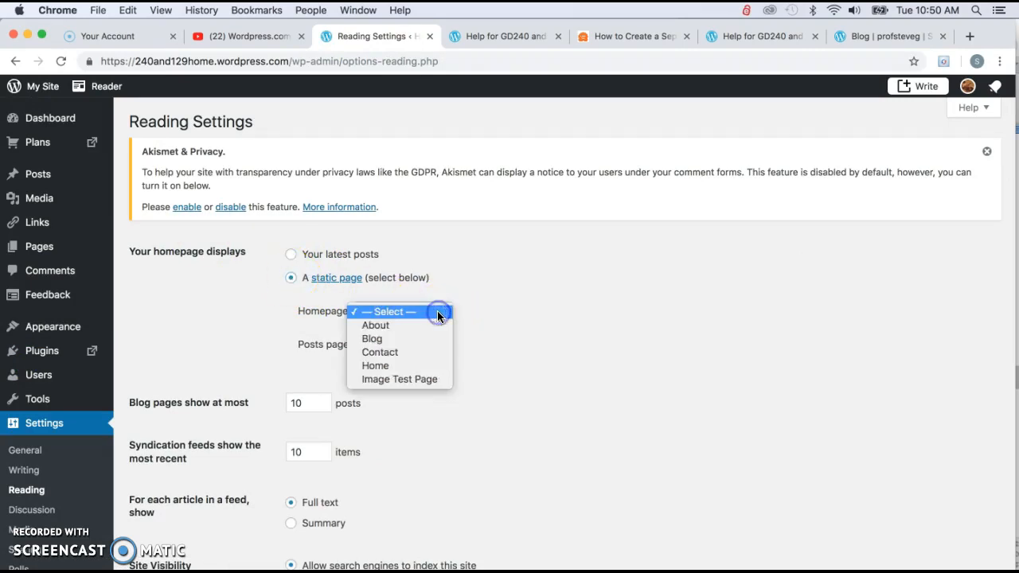
pyautogui.click(399, 366)
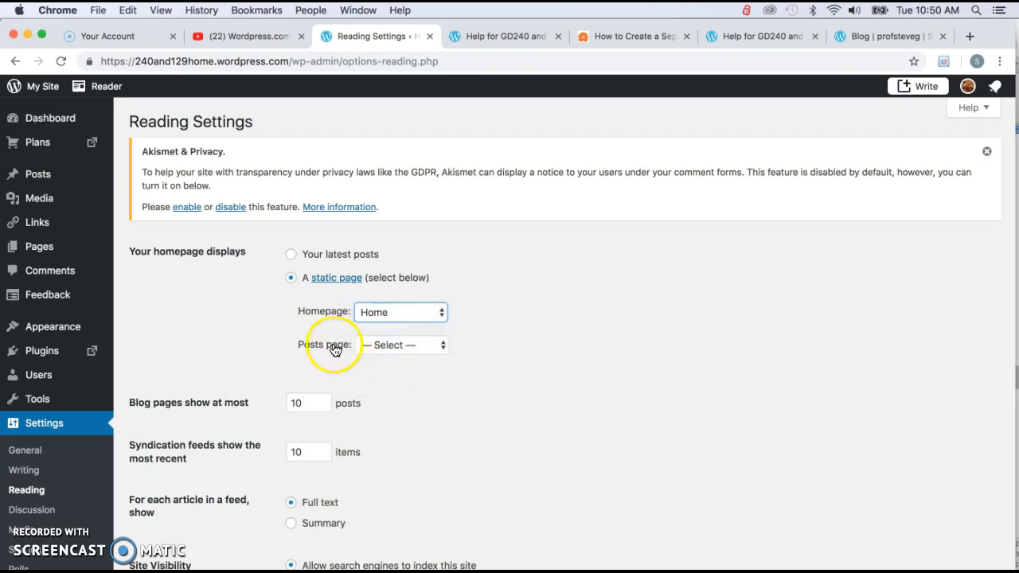
pyautogui.click(441, 346)
pyautogui.click(388, 372)
pyautogui.scroll(-15, 520, 415)
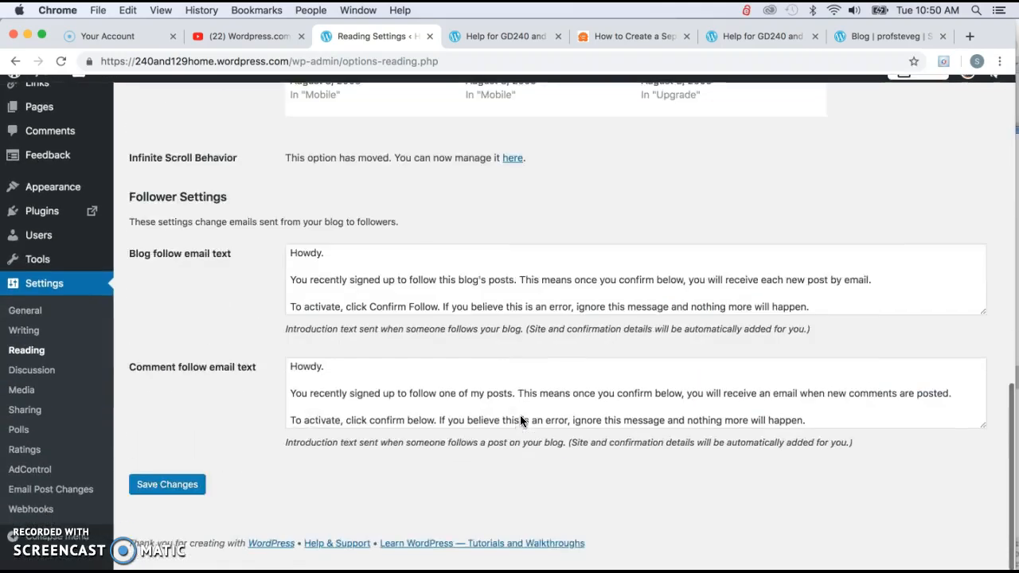
pyautogui.click(169, 501)
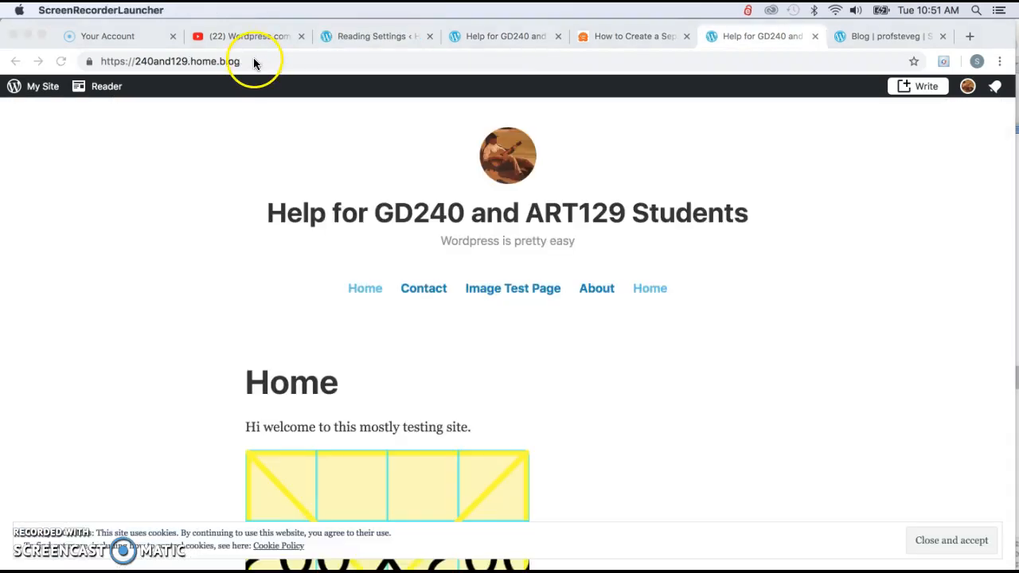
pyautogui.click(246, 64)
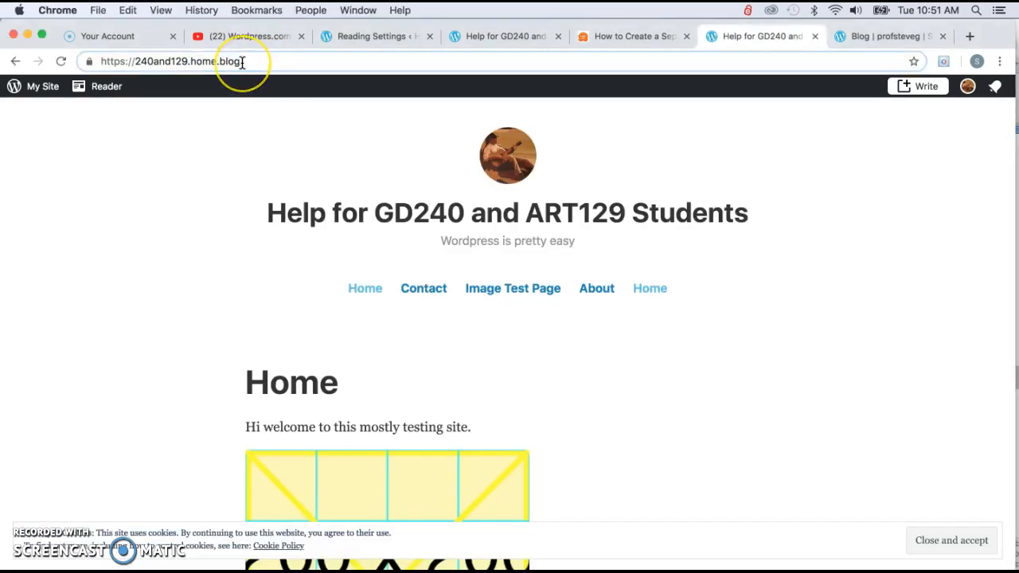
pyautogui.press('Return')
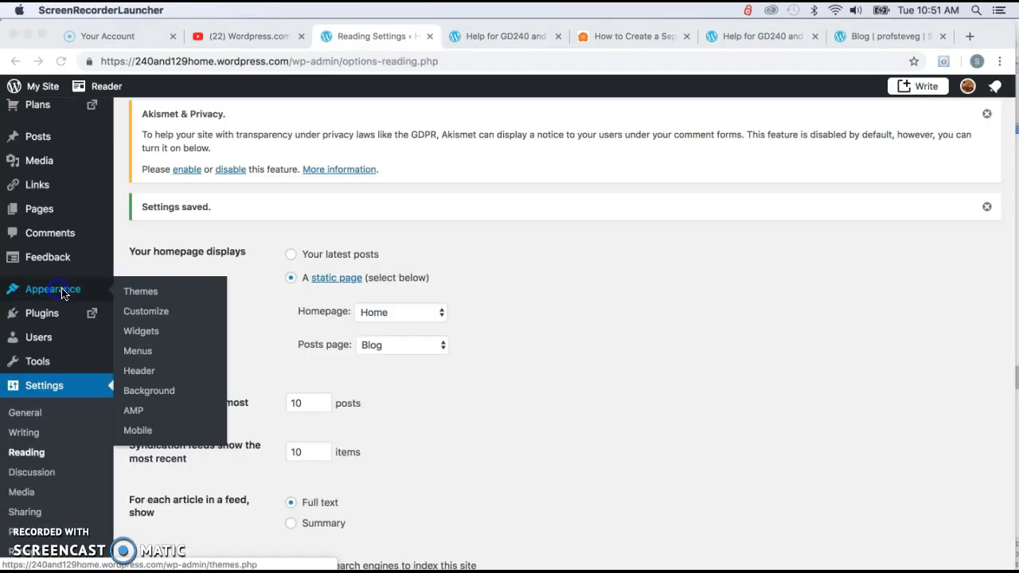
# - Remove the custom-link Home item from the Primary menu, keeping the Home page item
pyautogui.click(143, 350)
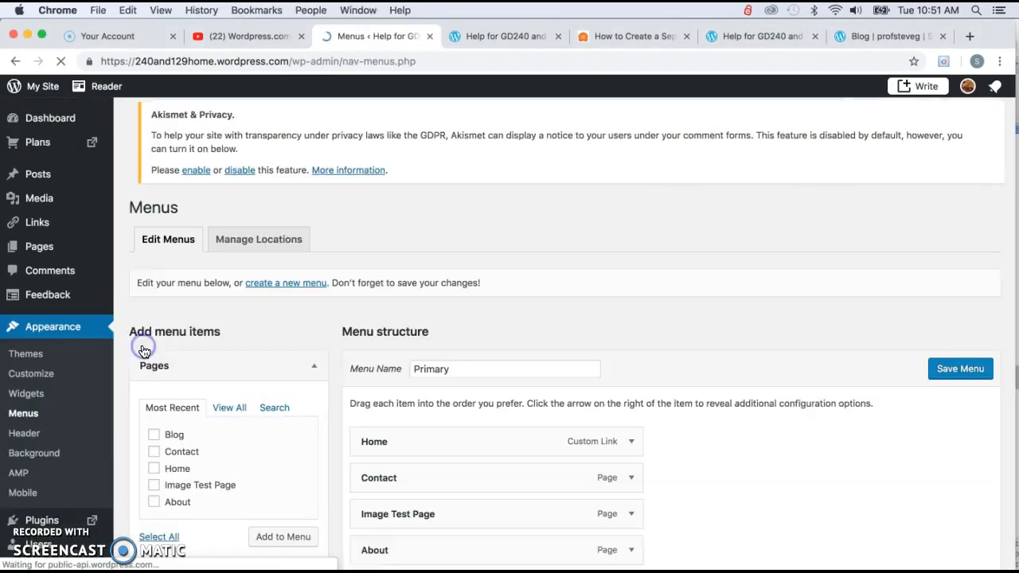
pyautogui.scroll(-5, 616, 324)
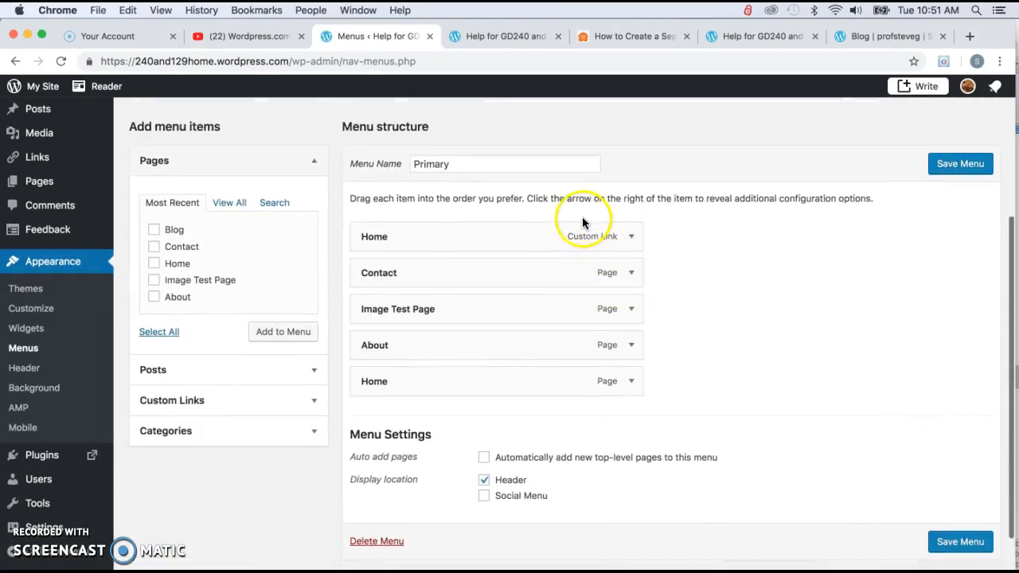
pyautogui.click(630, 238)
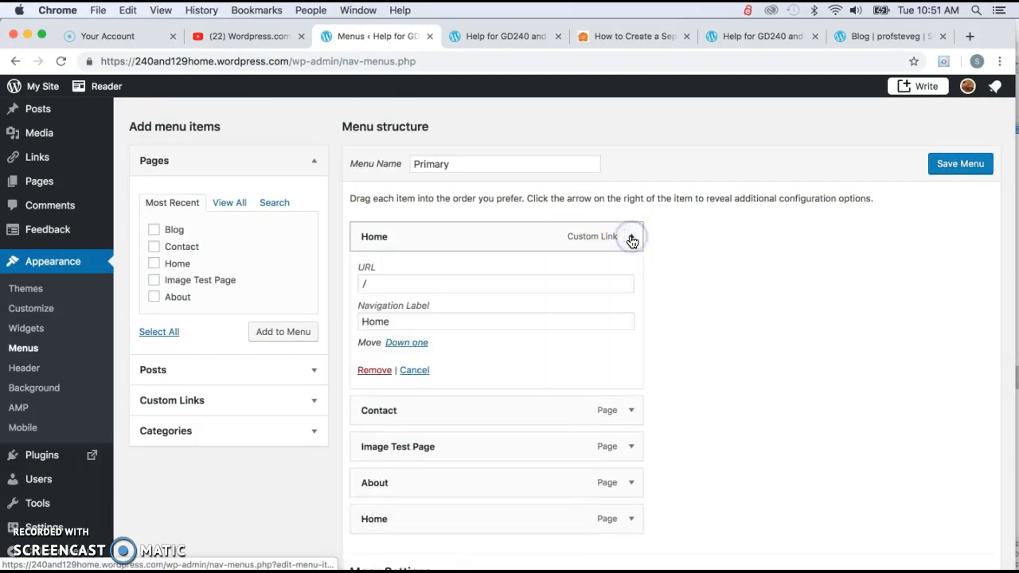
pyautogui.click(375, 371)
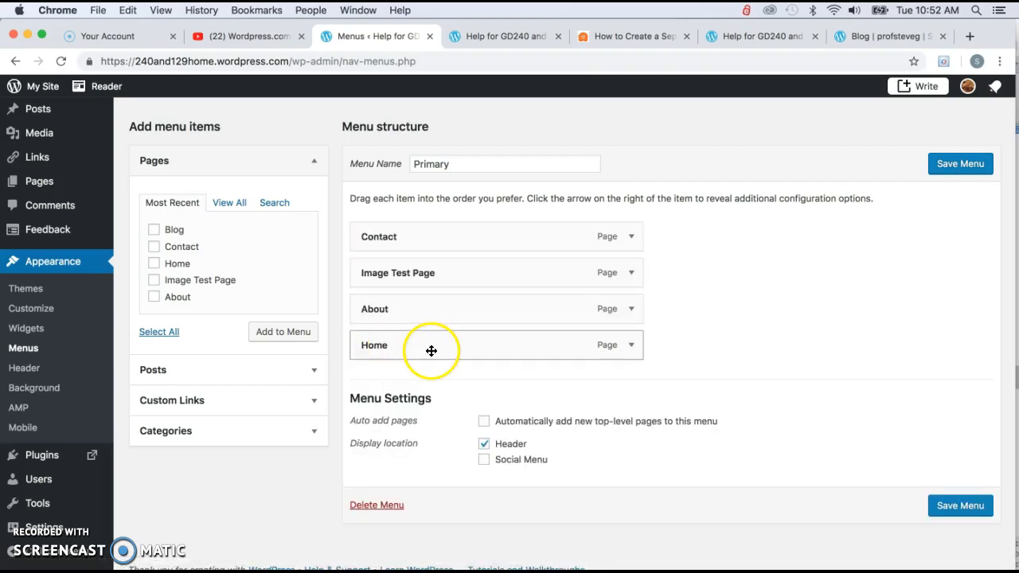
# - Reorder the Primary menu as Home, Contact, About, Image Test Page, all at top level, and add the Blog page to it
pyautogui.moveTo(430, 347); pyautogui.dragTo(424, 265)
pyautogui.moveTo(452, 369); pyautogui.dragTo(477, 307)
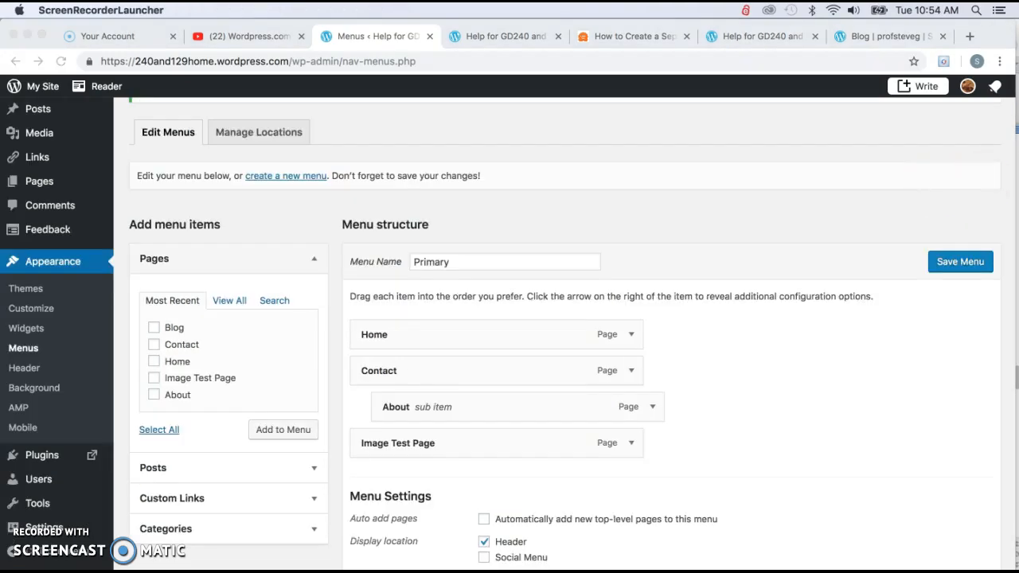
pyautogui.moveTo(432, 410); pyautogui.dragTo(411, 406)
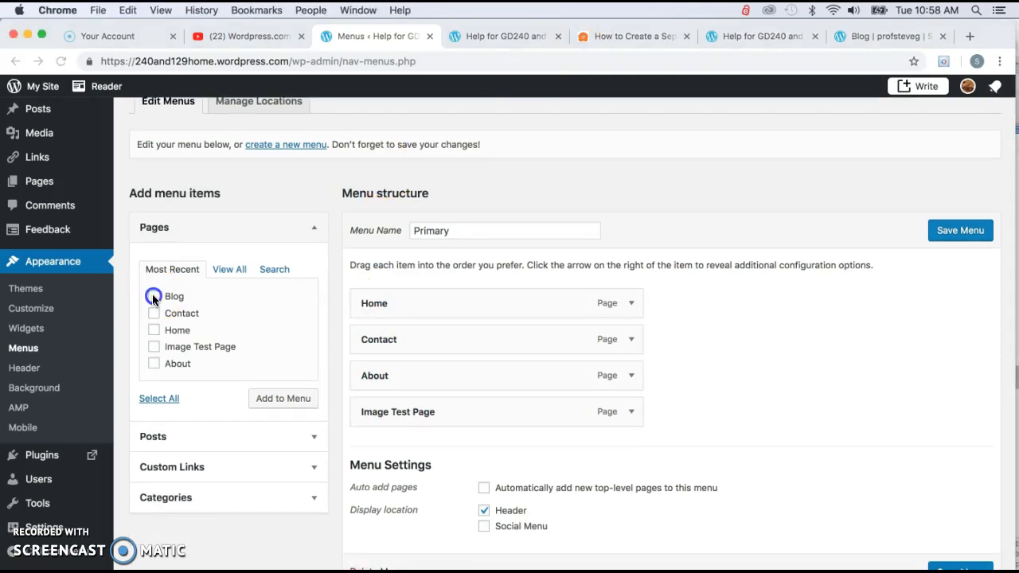
pyautogui.click(153, 297)
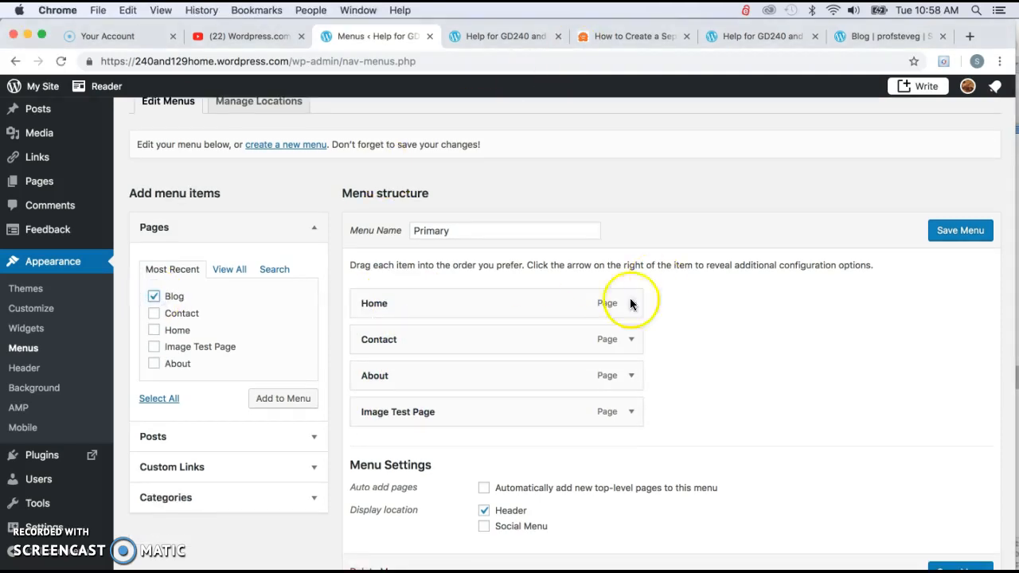
pyautogui.click(284, 401)
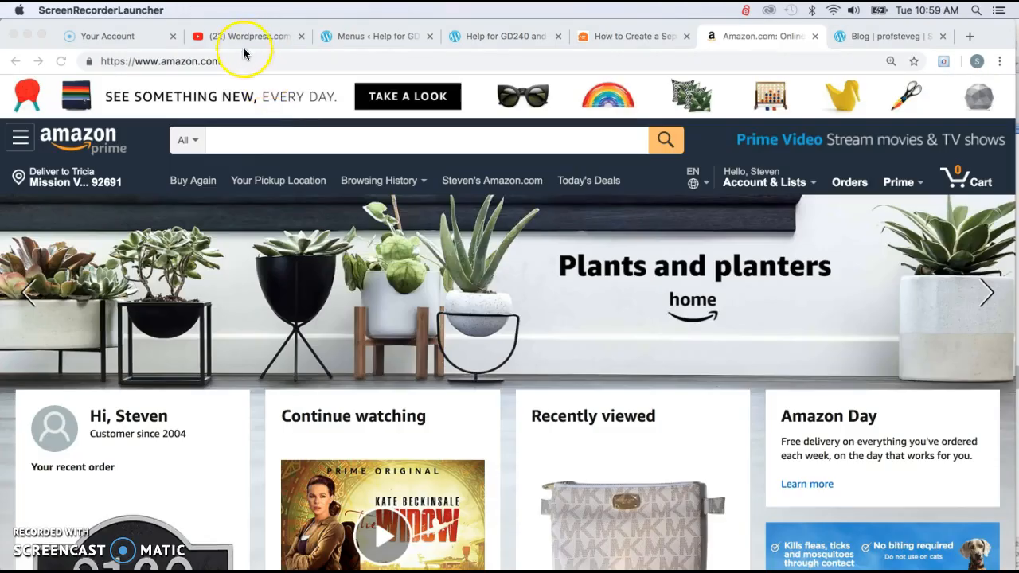
pyautogui.click(246, 61)
pyautogui.write('https://240and129.home.blog/')
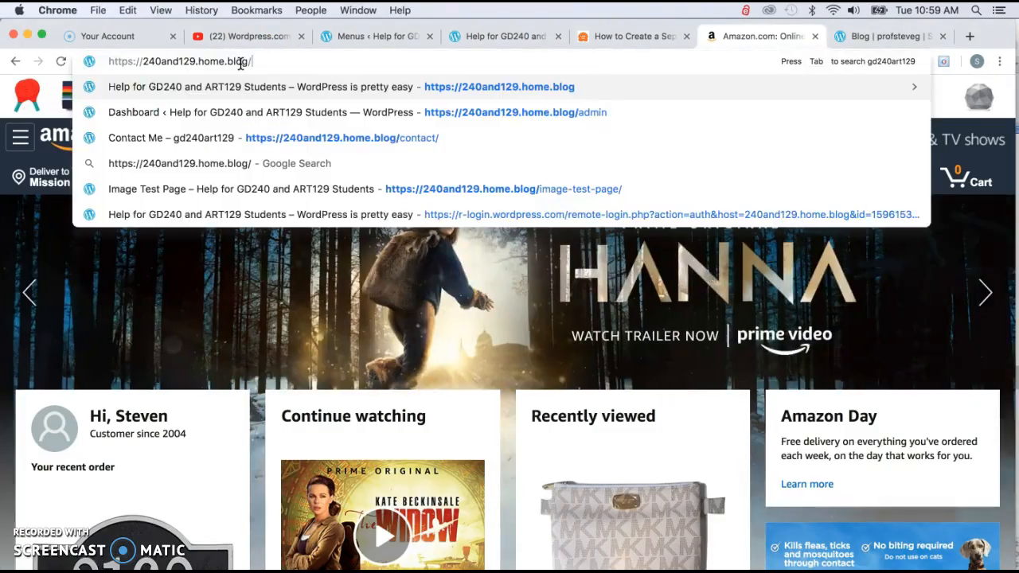
pyautogui.press('Return')
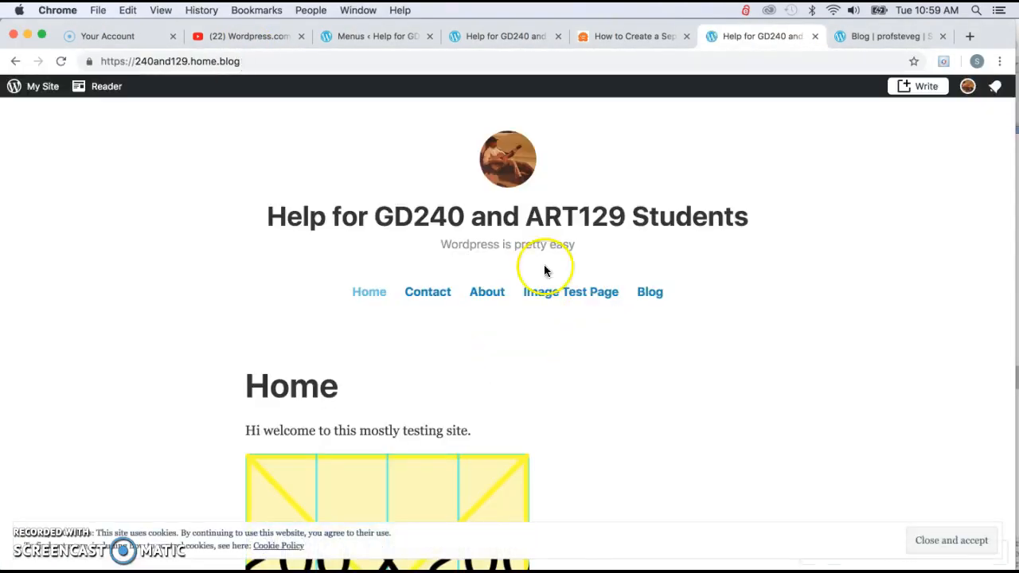
pyautogui.click(643, 296)
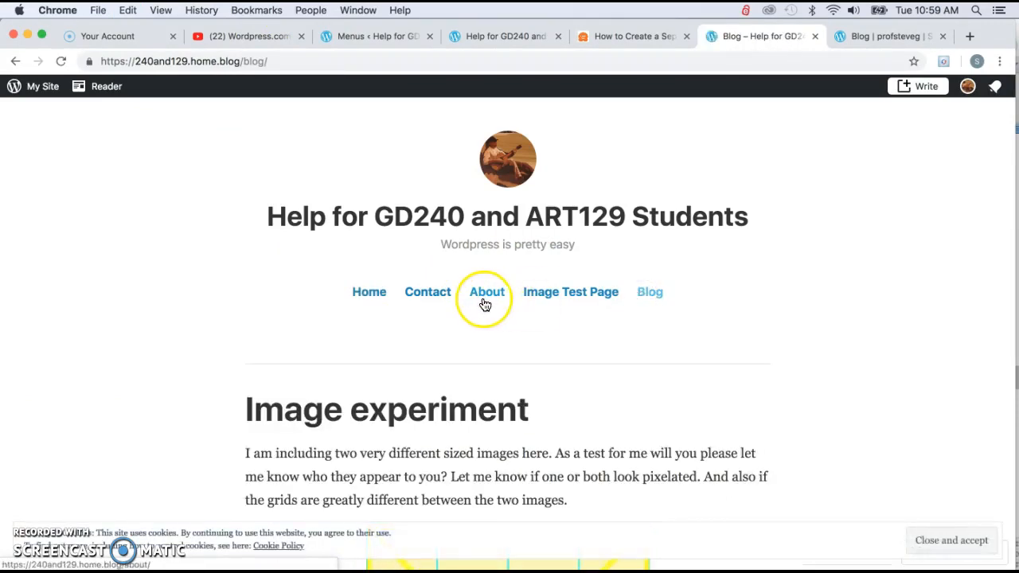